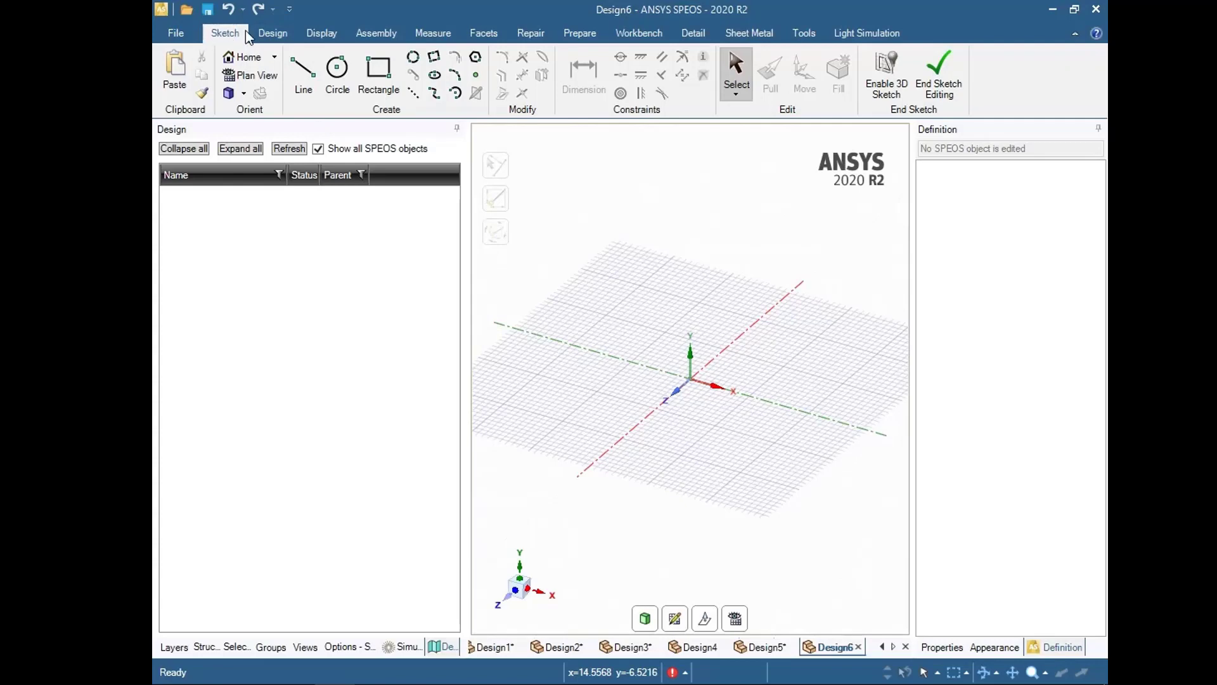
# Sketch a three-point arc from the origin to a point 60 mm along the Z direction, with a radius of about 78 mm.
pyautogui.click(457, 76)
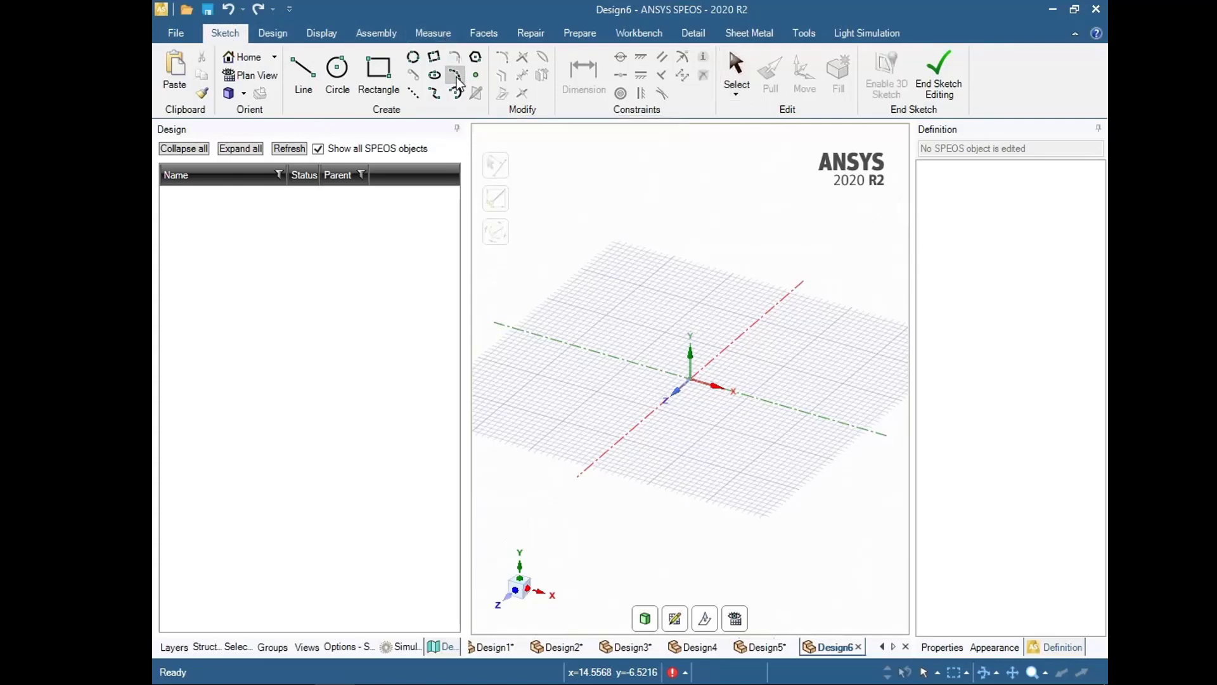
pyautogui.click(690, 379)
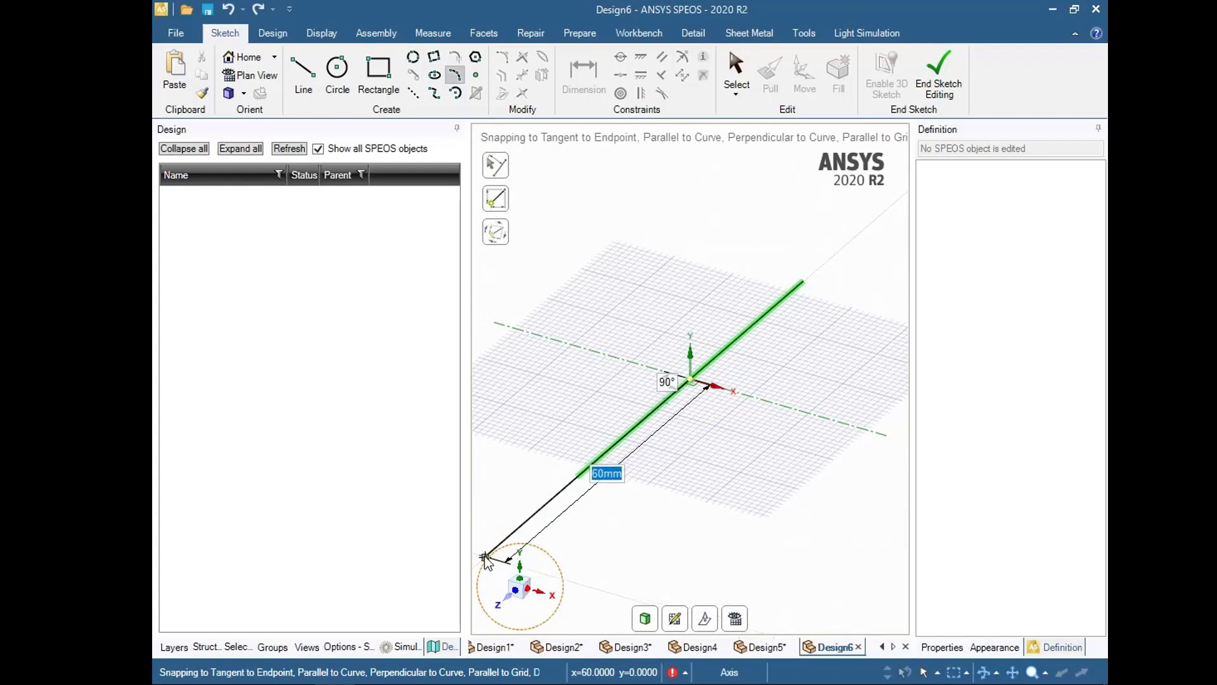
pyautogui.click(485, 558)
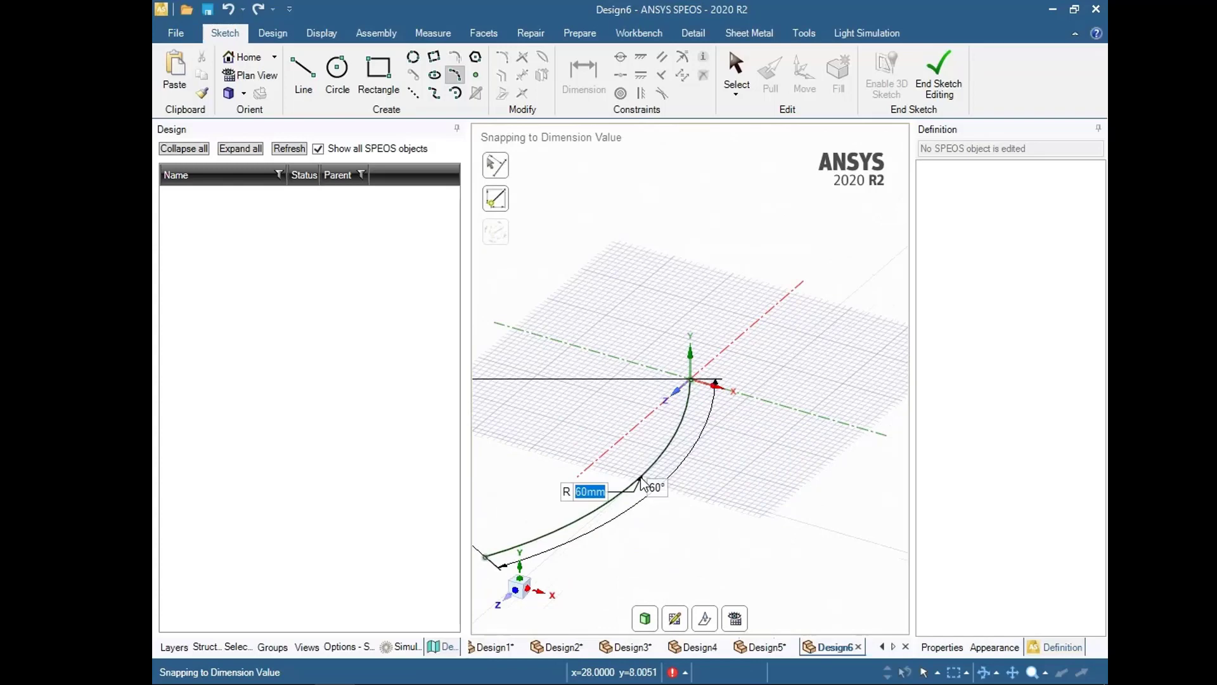
pyautogui.press('Escape')
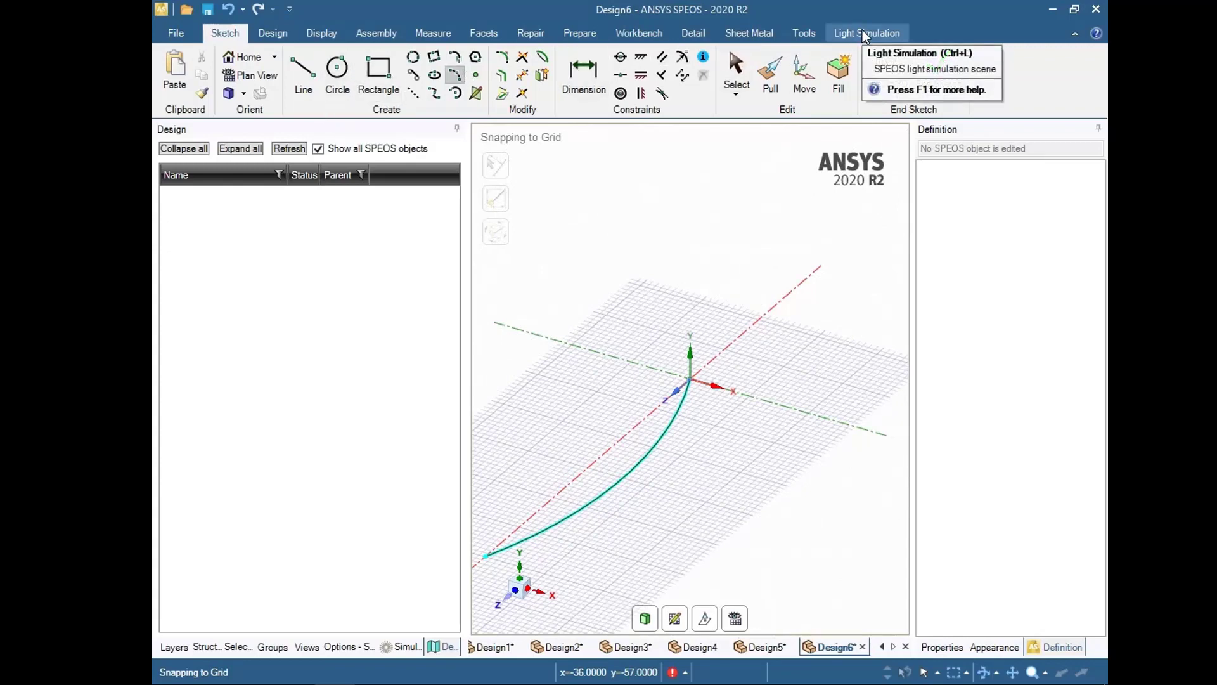
# Create a new Light Guide optical part.
pyautogui.click(274, 35)
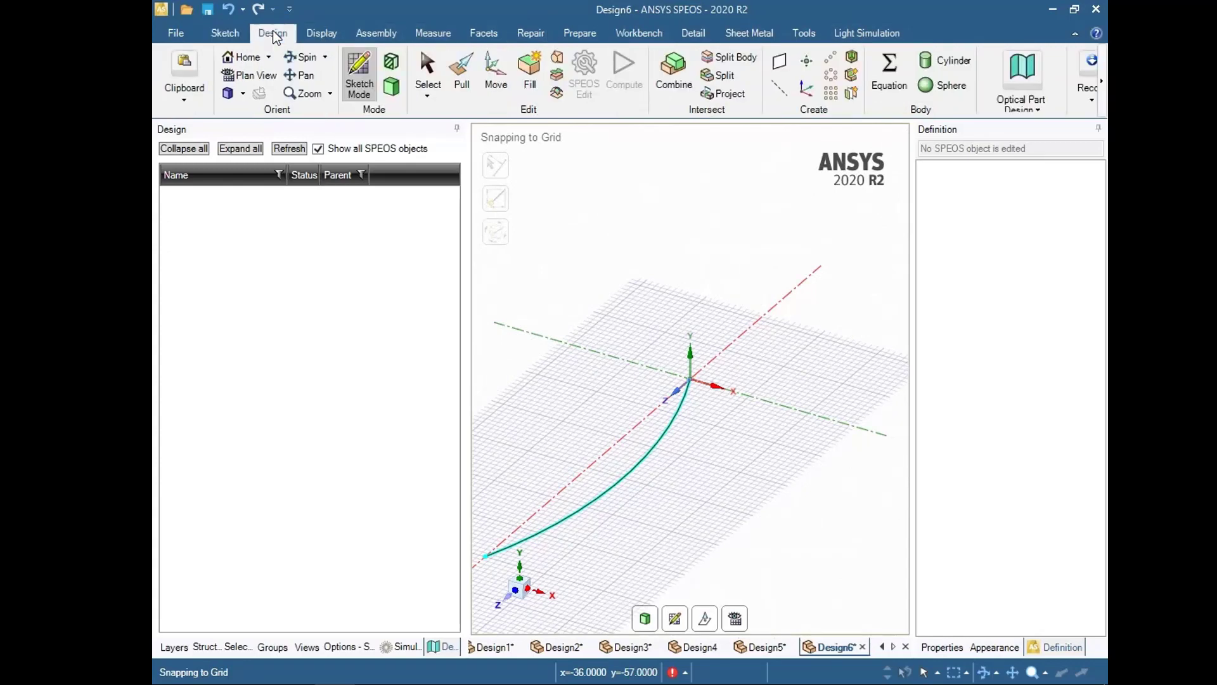
pyautogui.click(1022, 76)
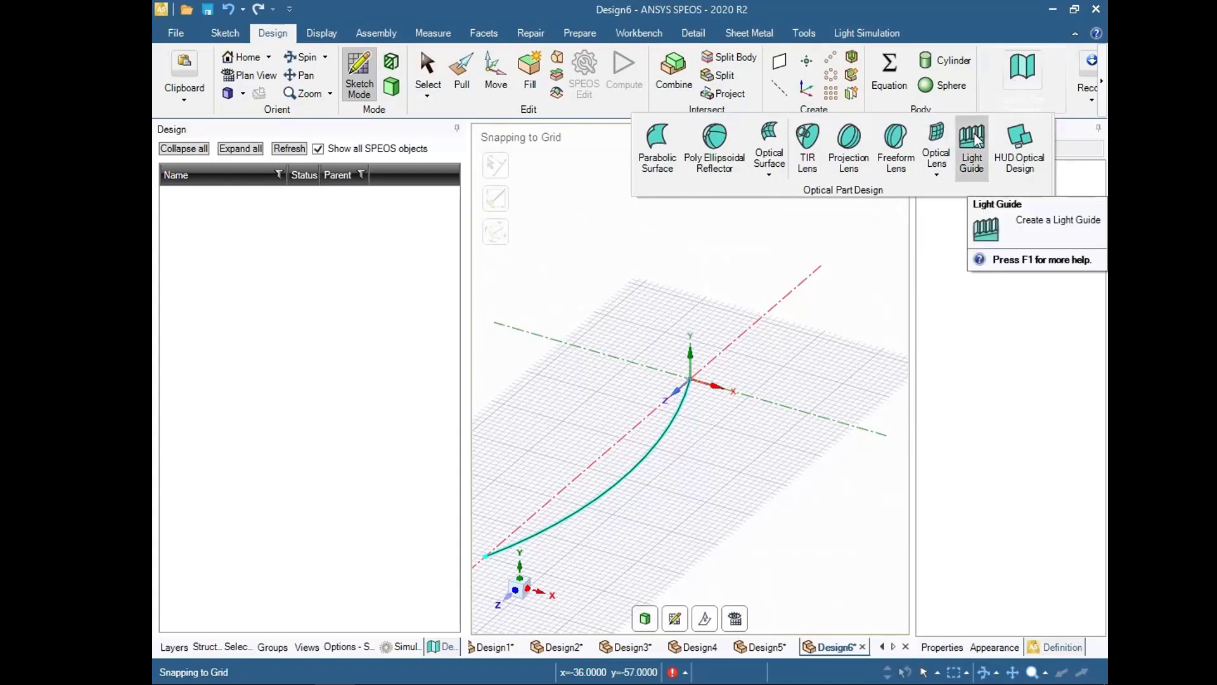
pyautogui.click(975, 153)
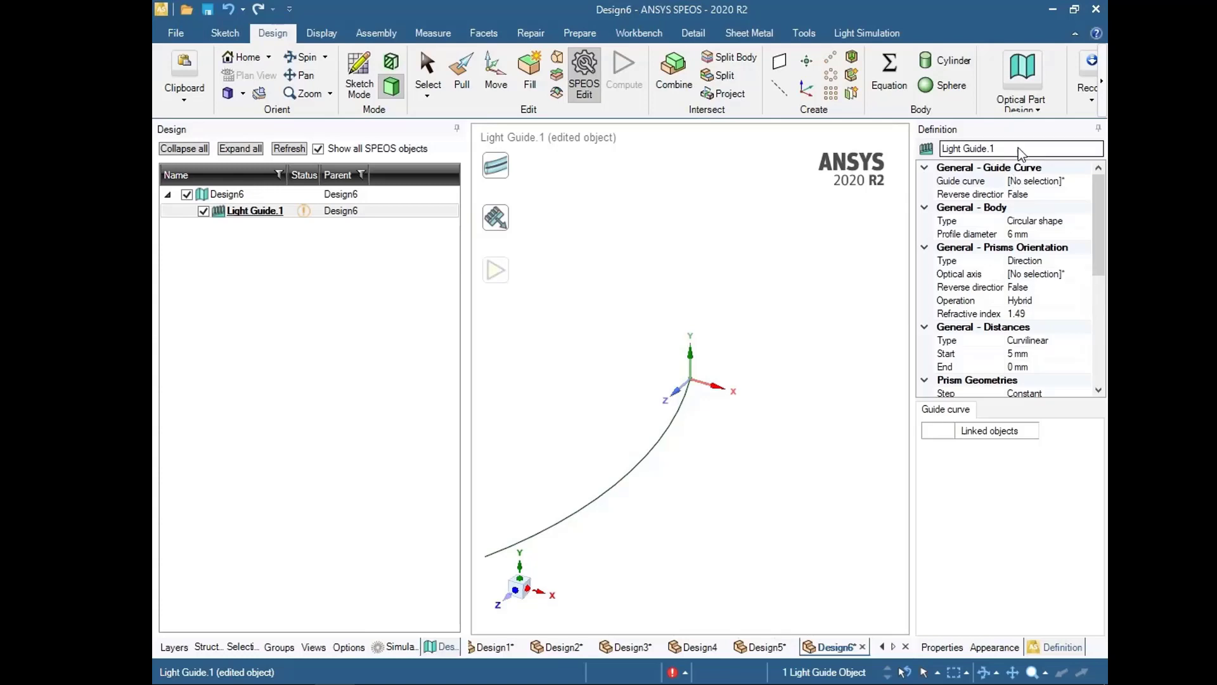
# Rename the light guide object as Light Guide.demo1.
pyautogui.moveTo(1019, 150); pyautogui.dragTo(934, 148)
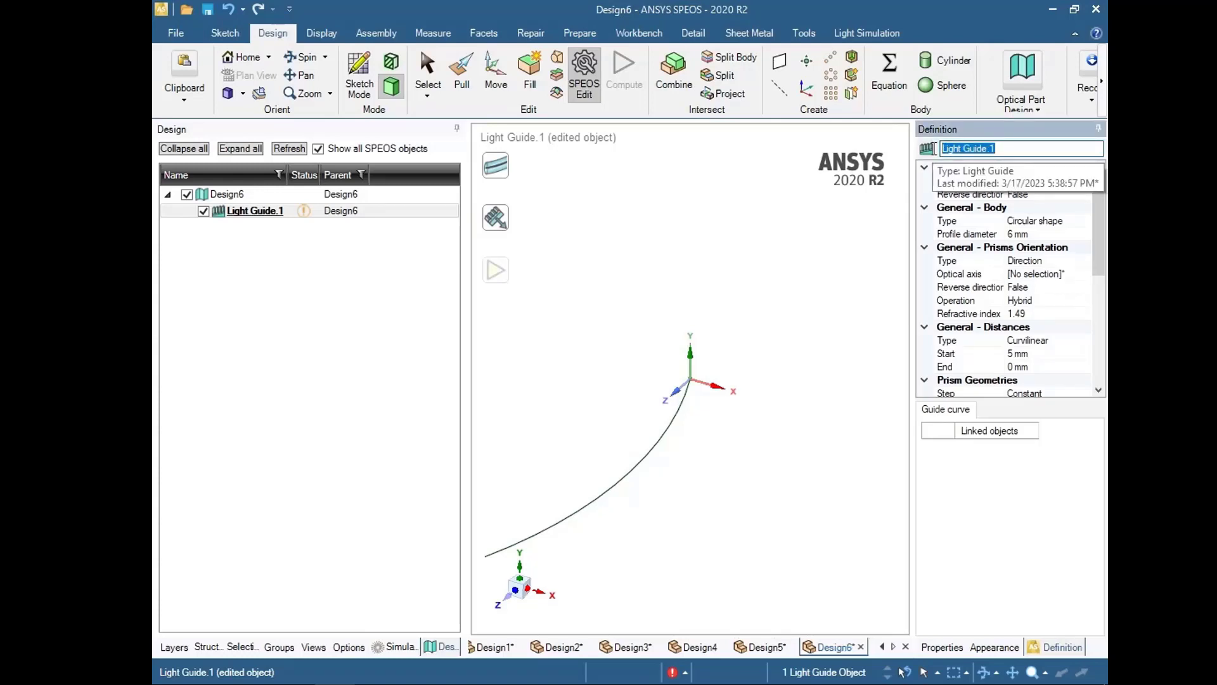
pyautogui.press('End')
pyautogui.press('BackSpace')
pyautogui.write('demo1')
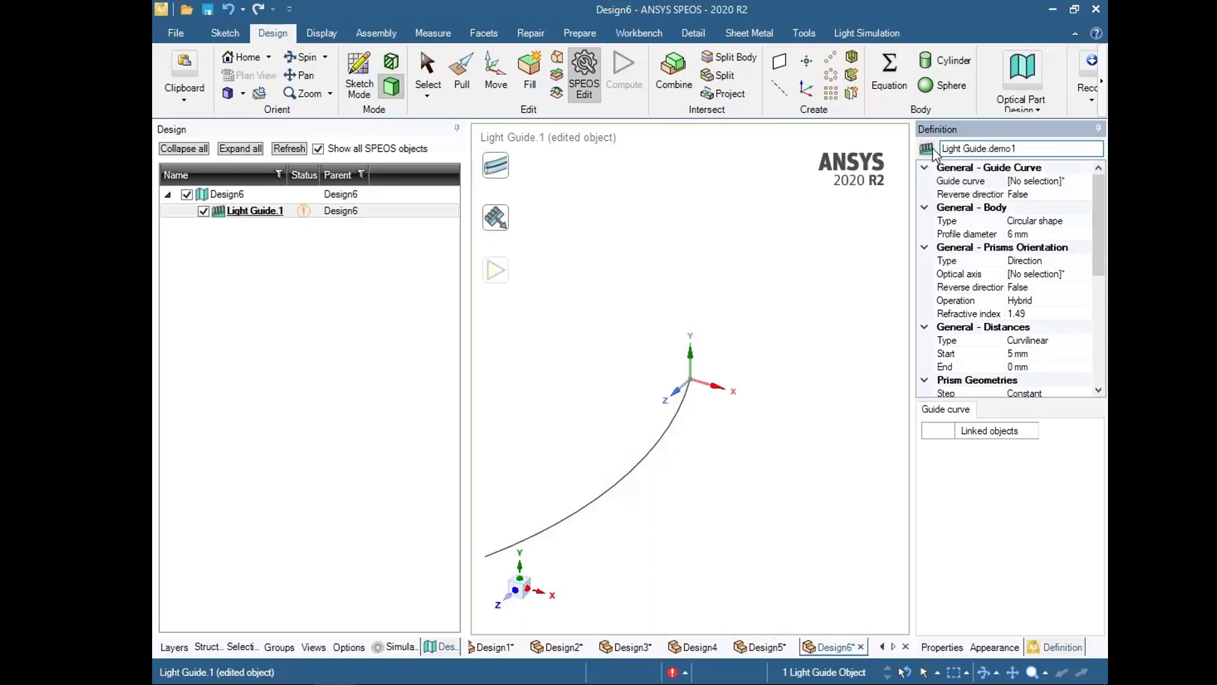
pyautogui.click(861, 235)
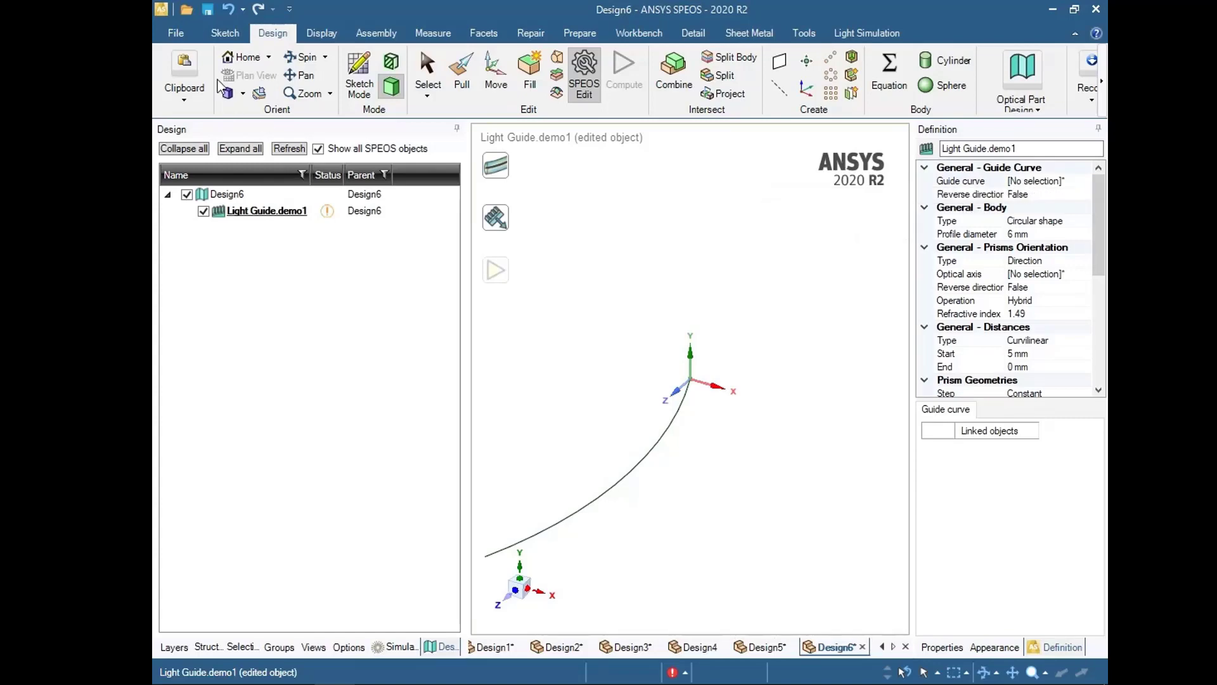
# Save the design to the Desktop under the file name Light Guide demo.
pyautogui.click(176, 33)
pyautogui.click(186, 175)
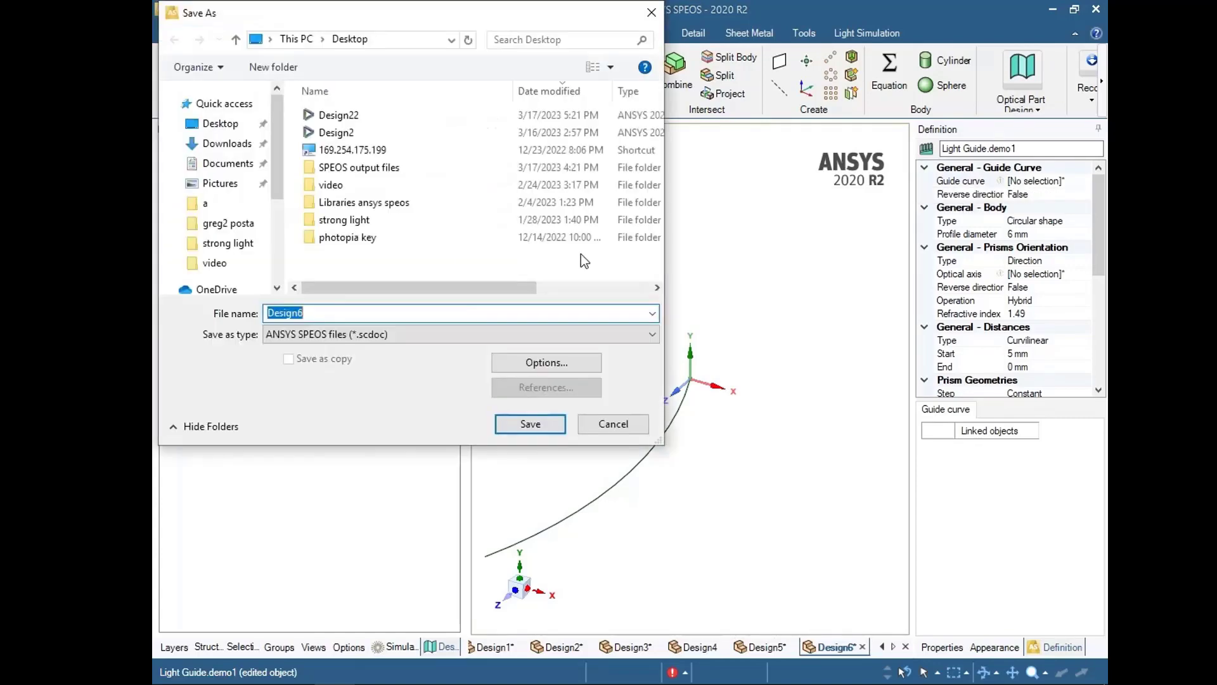
pyautogui.click(315, 311)
pyautogui.press('BackSpace')
pyautogui.press('BackSpace')
pyautogui.press('BackSpace')
pyautogui.press('BackSpace')
pyautogui.press('BackSpace')
pyautogui.press('BackSpace')
pyautogui.press('BackSpace')
pyautogui.write('Ligh')
pyautogui.write('t Gui')
pyautogui.write('de')
pyautogui.write('.dEMO')
pyautogui.press('BackSpace')
pyautogui.press('BackSpace')
pyautogui.press('BackSpace')
pyautogui.write('emo')
pyautogui.click(531, 423)
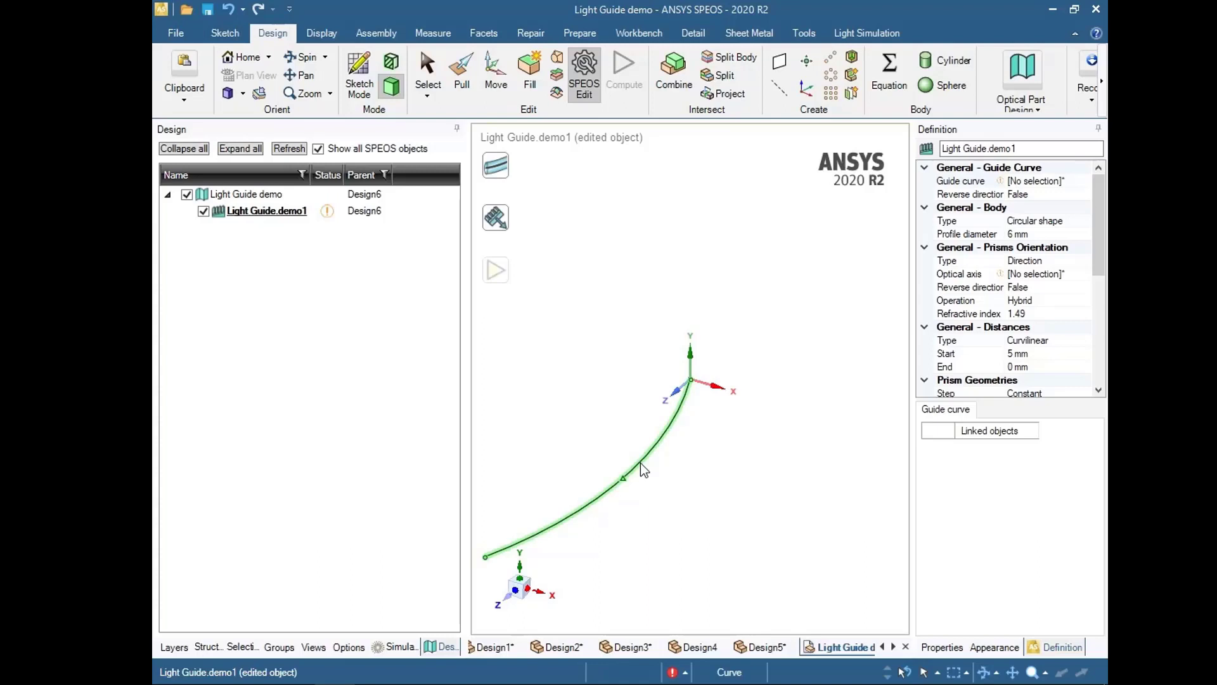
# Assign the sketched arc as the light guide's guide curve and as the optical axis for its prism orientation.
pyautogui.click(495, 167)
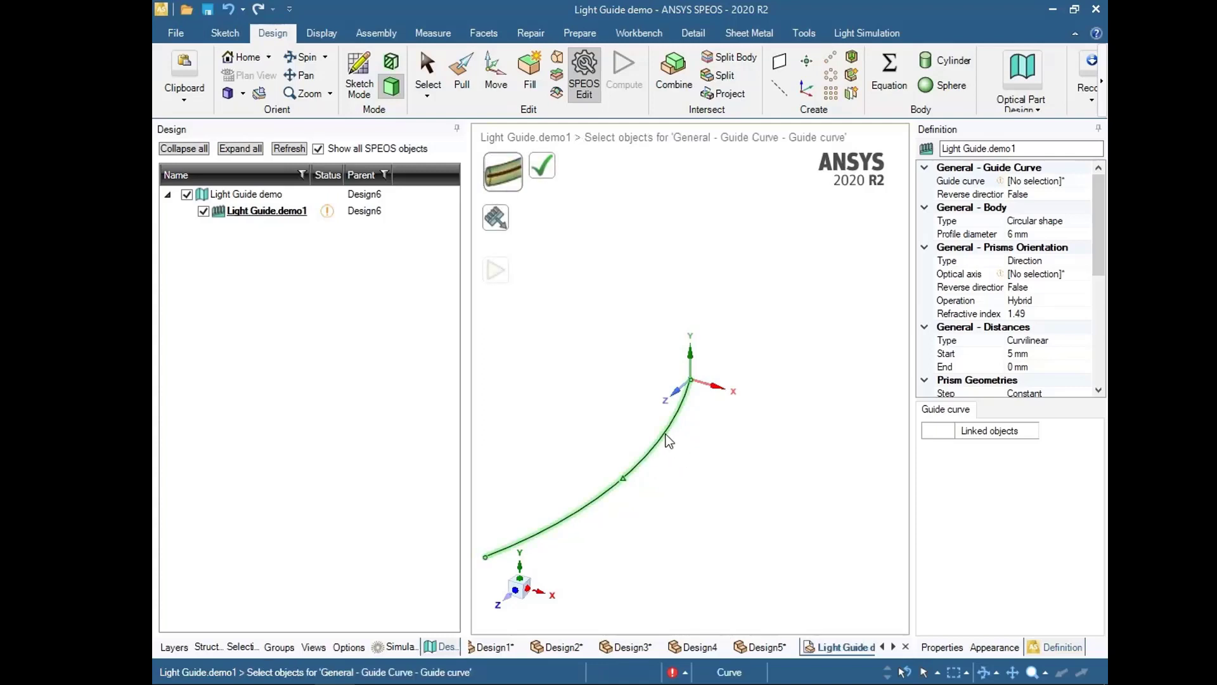
pyautogui.click(669, 440)
pyautogui.click(544, 171)
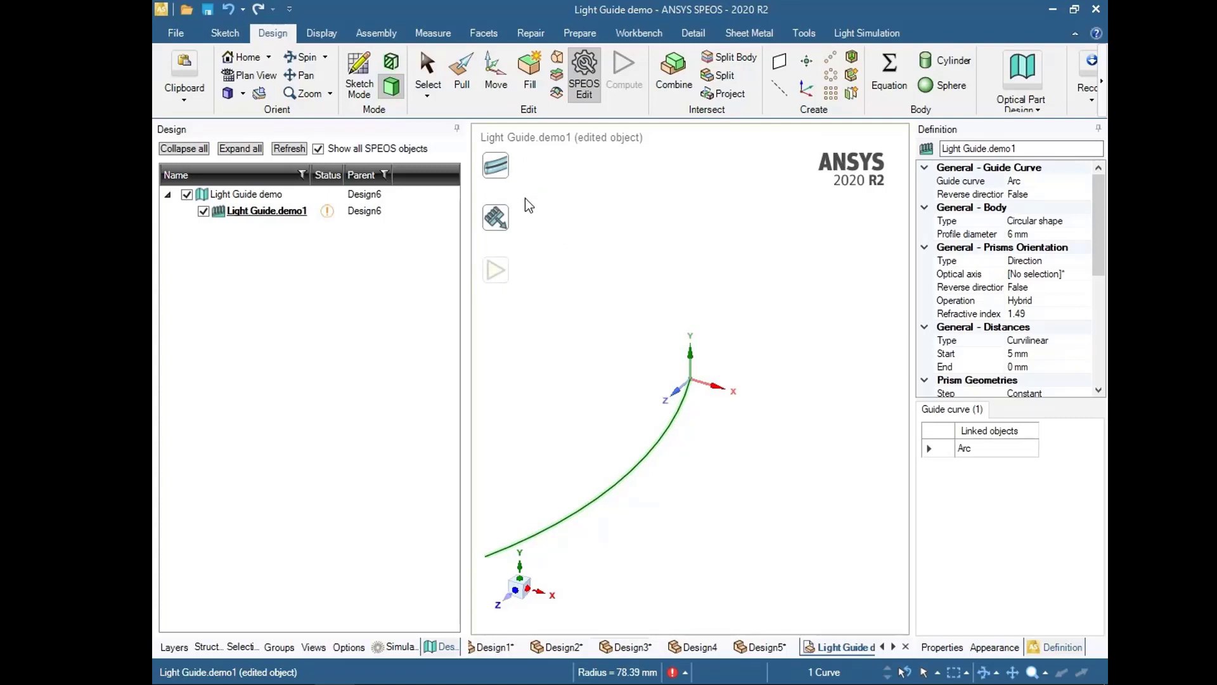
pyautogui.click(497, 219)
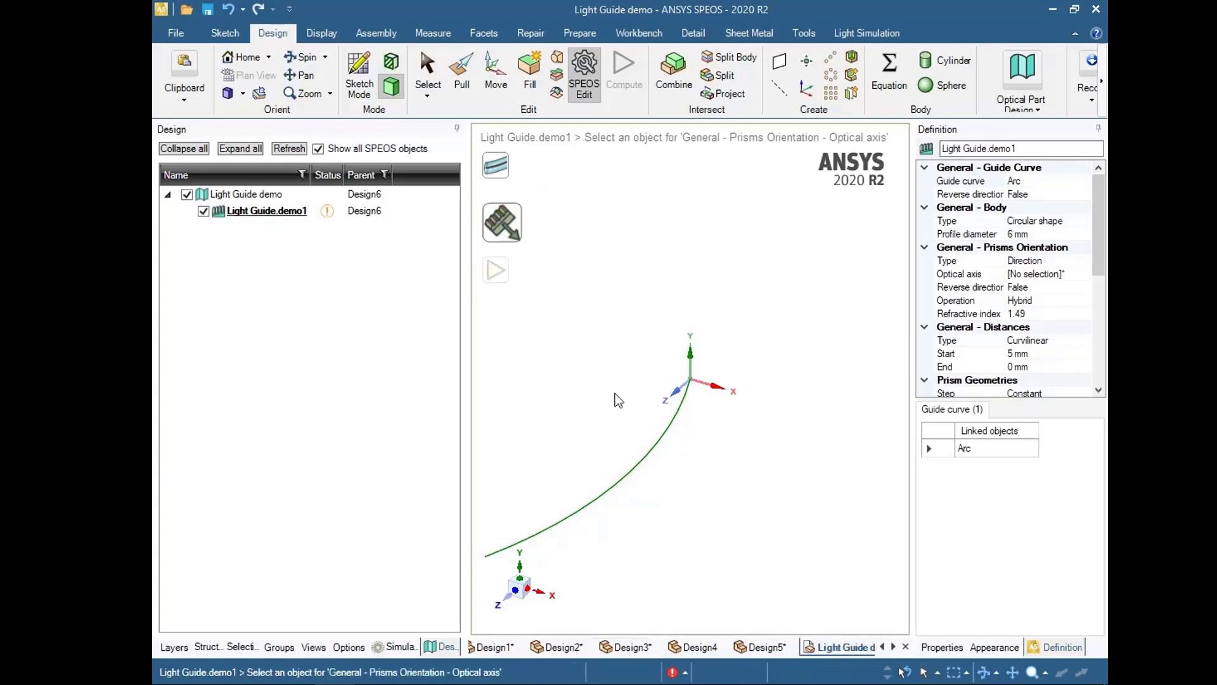
pyautogui.click(649, 455)
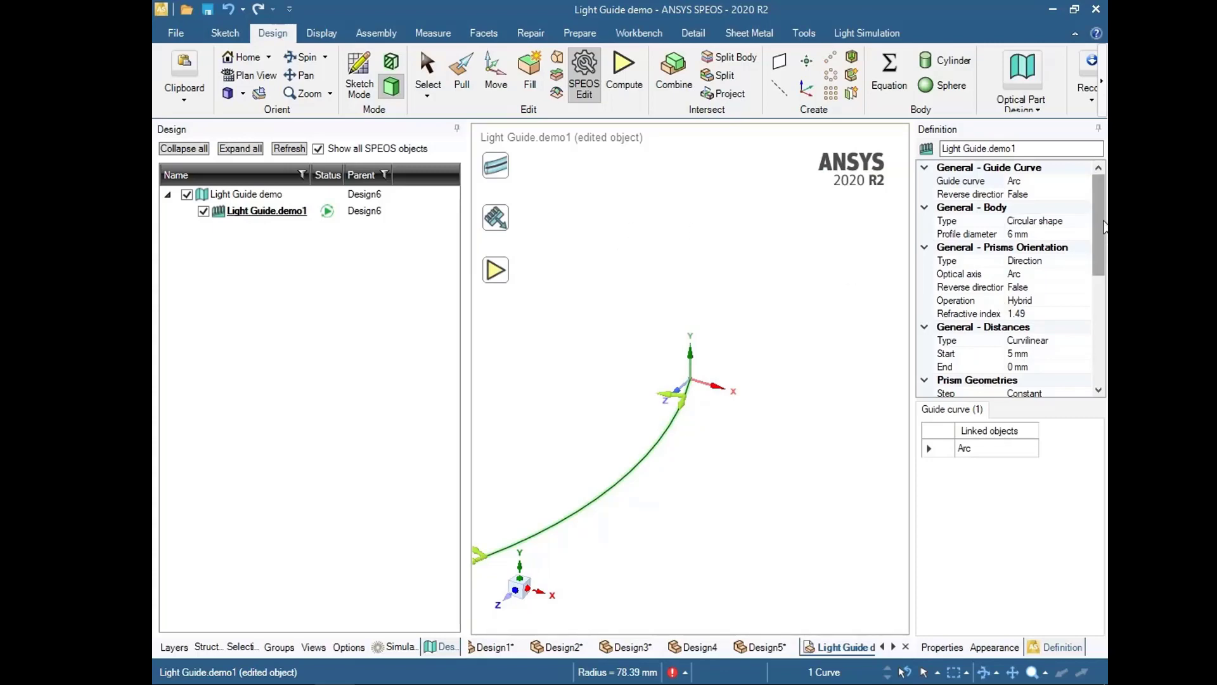
pyautogui.moveTo(1103, 228); pyautogui.dragTo(1101, 223)
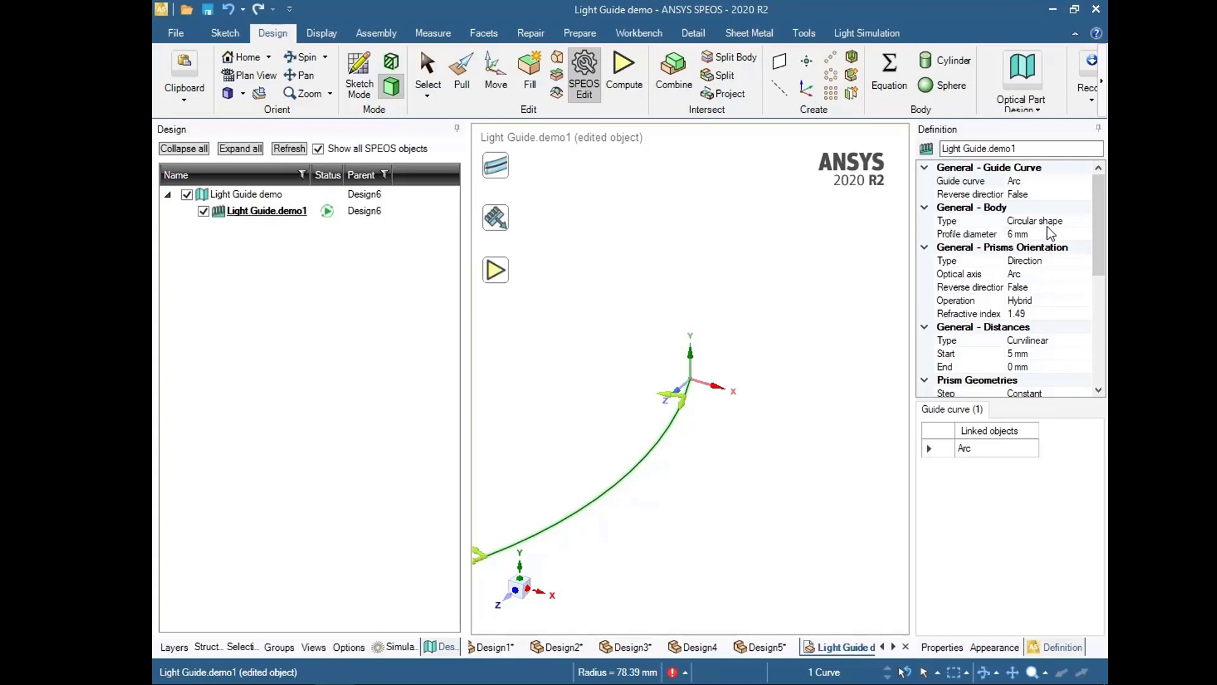
pyautogui.click(1080, 229)
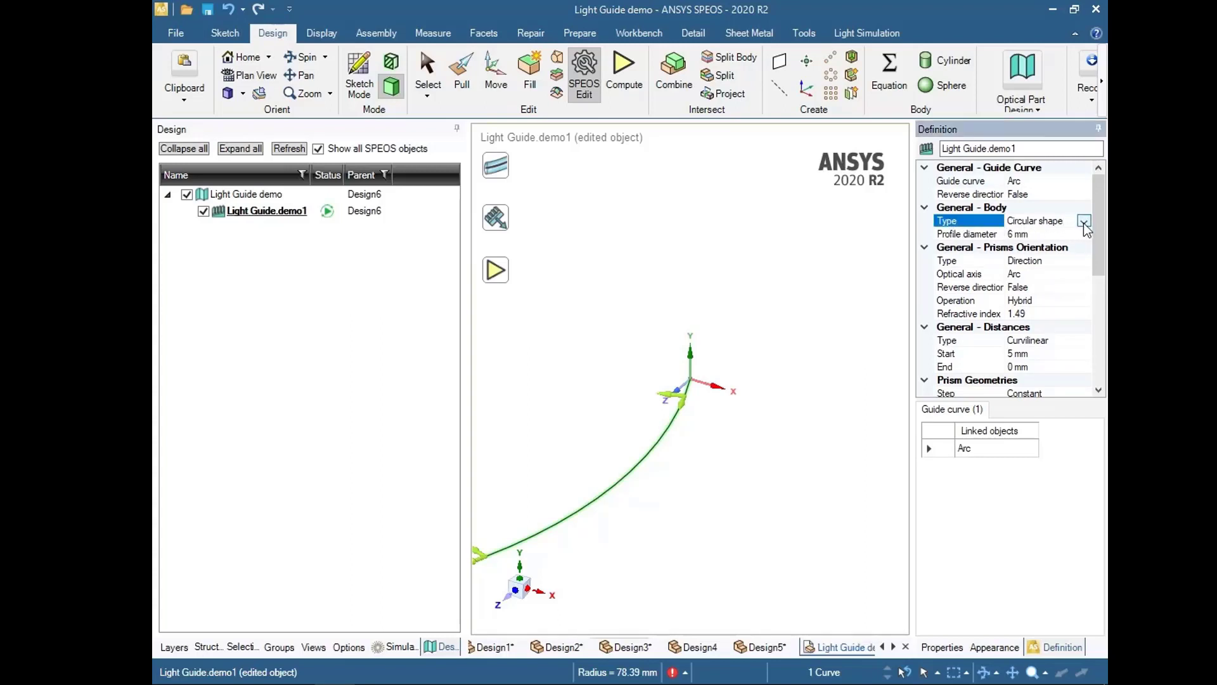
pyautogui.click(1084, 221)
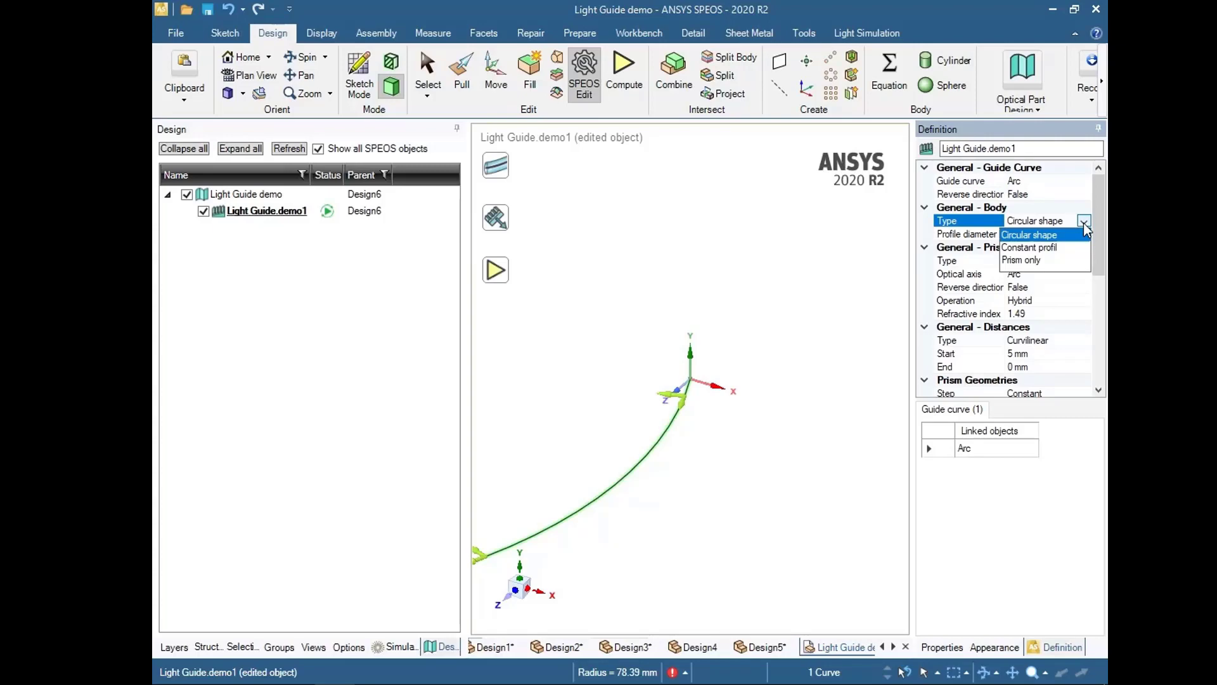
pyautogui.click(1085, 223)
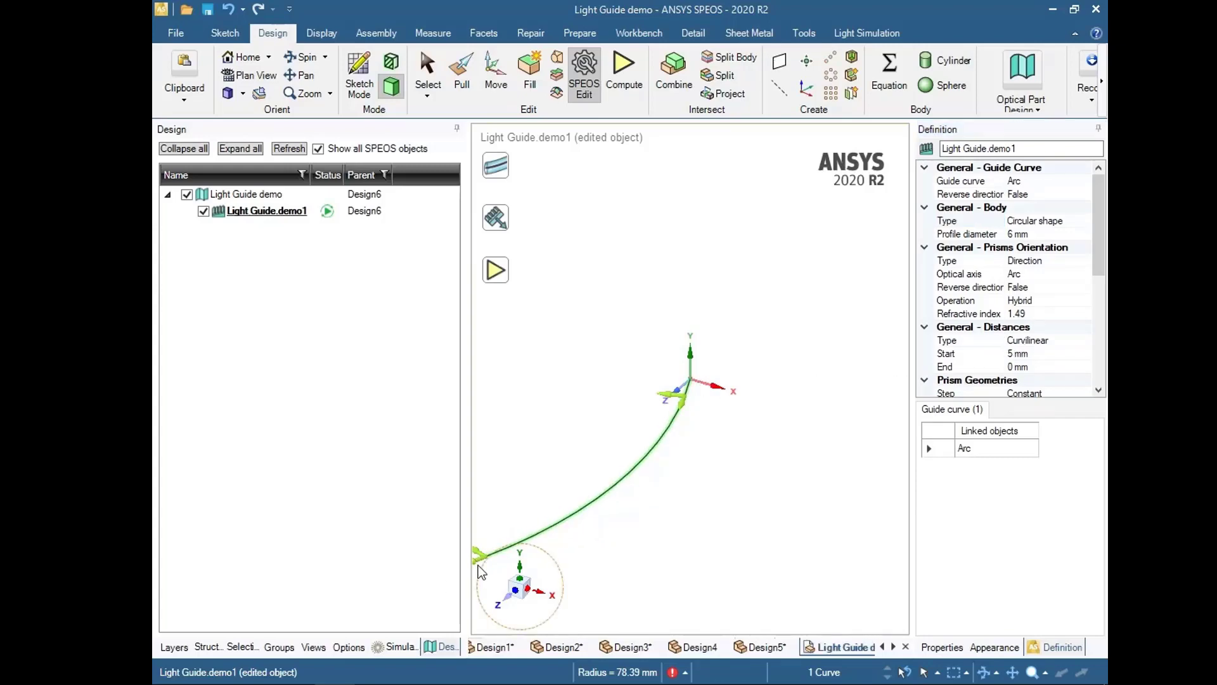
# Set the light guide's start and end distances to 1 mm each.
pyautogui.click(1017, 355)
pyautogui.click(1021, 354)
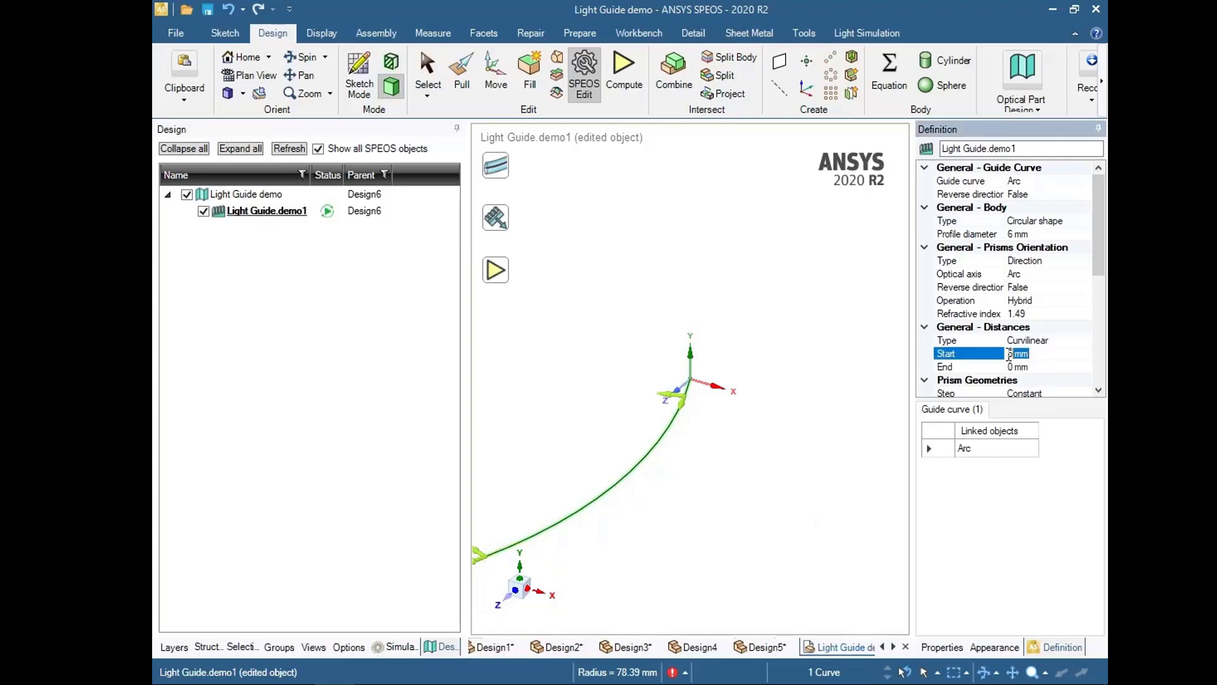
pyautogui.write('1')
pyautogui.click(1040, 367)
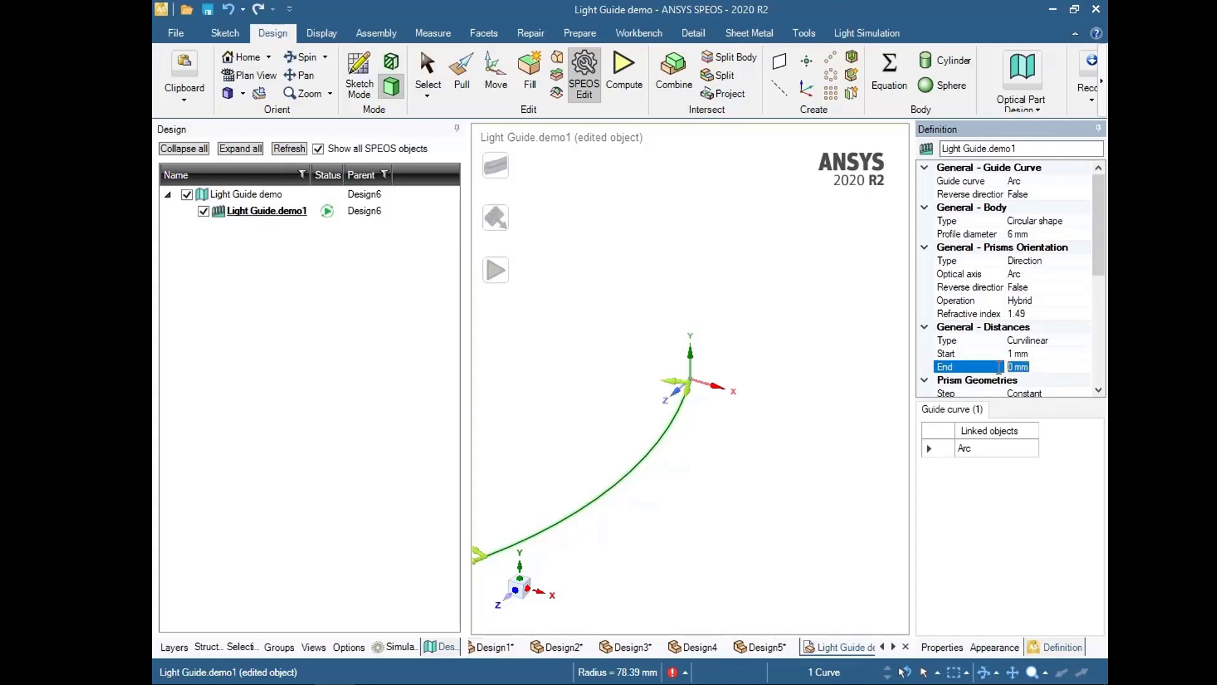
pyautogui.write('1')
pyautogui.click(837, 312)
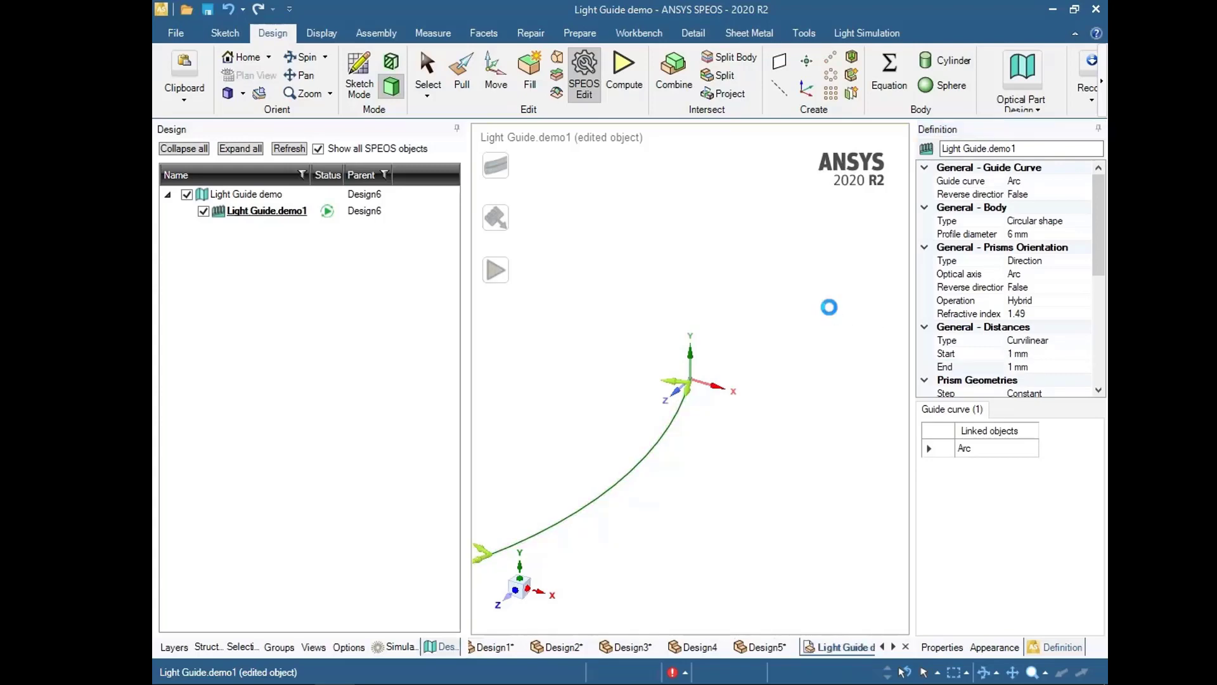
# Compute the light guide to generate its body and prisms along the arc.
pyautogui.click(997, 325)
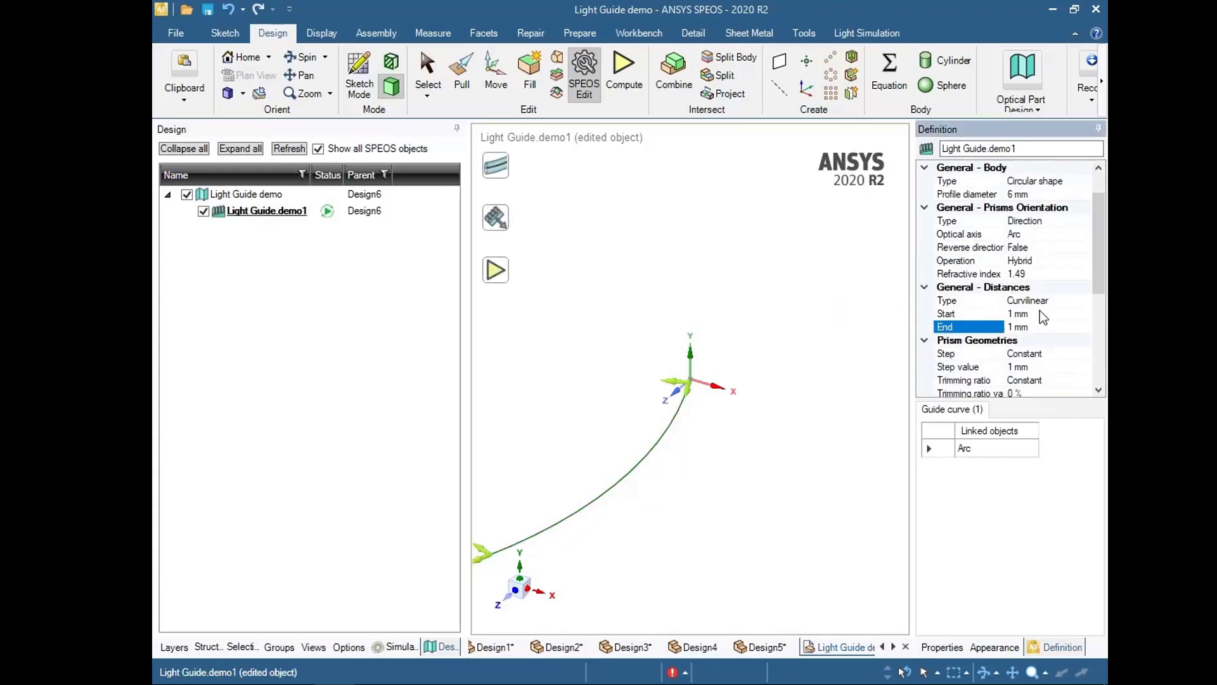
pyautogui.scroll(-1, 1049, 317)
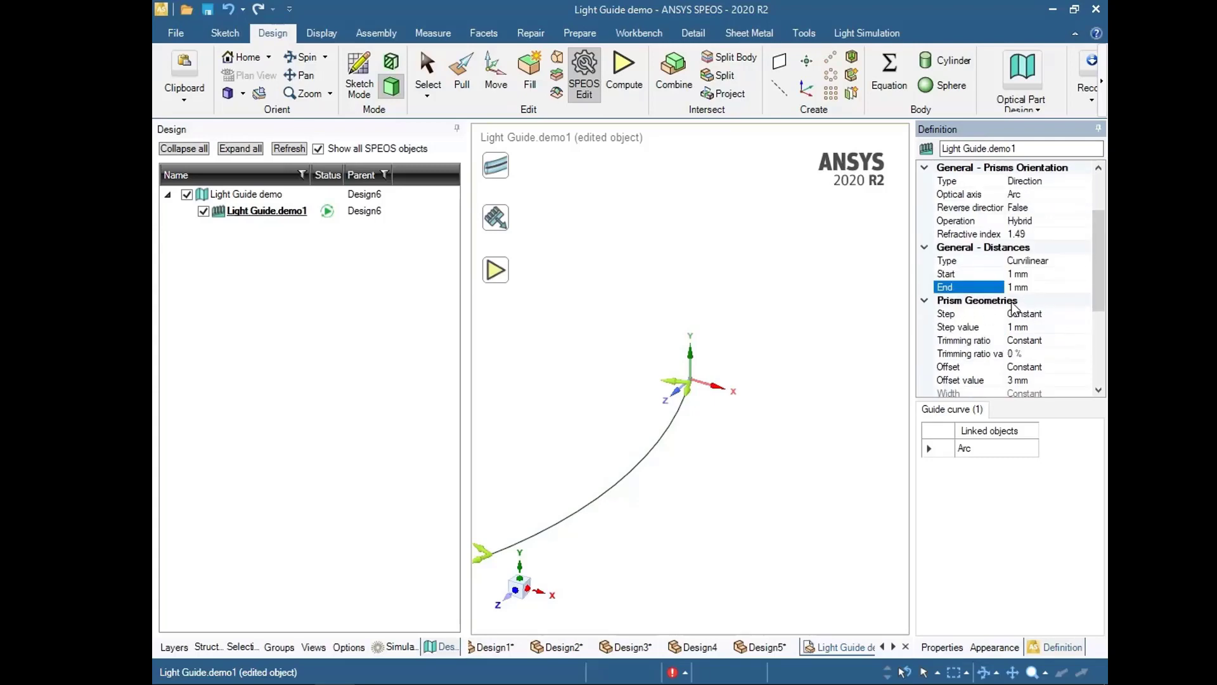
pyautogui.scroll(-4, 1053, 308)
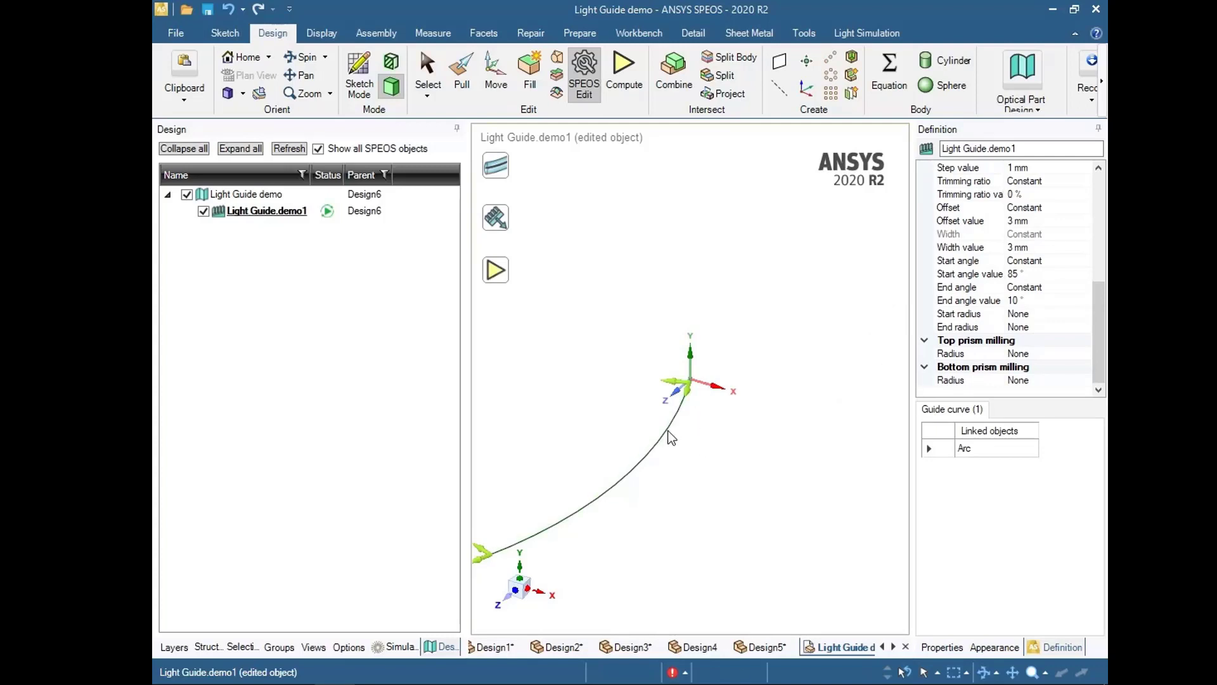
pyautogui.moveTo(1096, 336); pyautogui.dragTo(1097, 199)
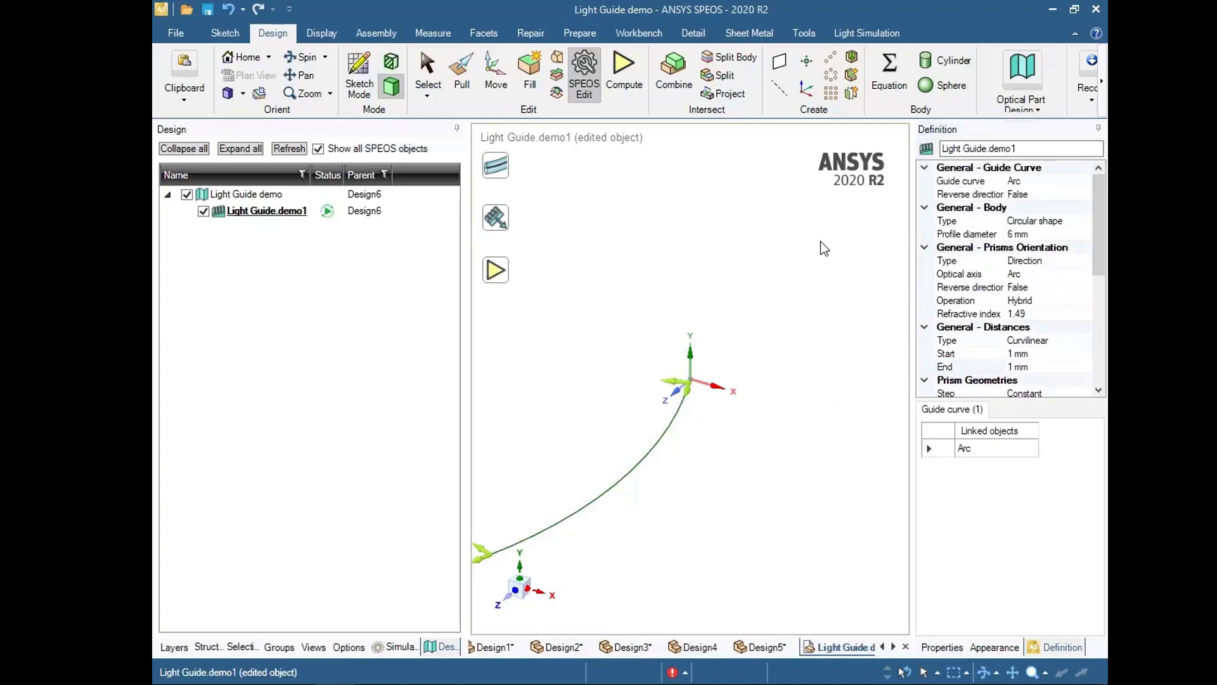
pyautogui.click(498, 274)
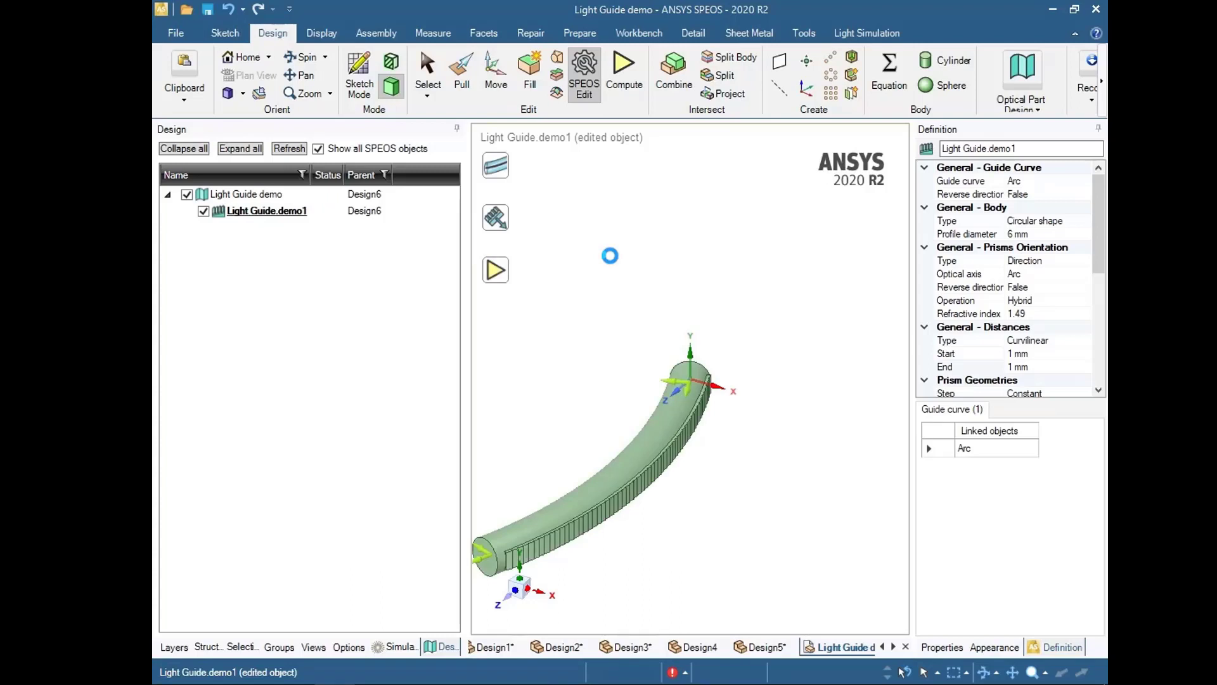
# Examine the computed light guide from several angles and inspect the prism teeth along its outer edge up close.
pyautogui.moveTo(583, 394); pyautogui.dragTo(710, 393, button='middle')
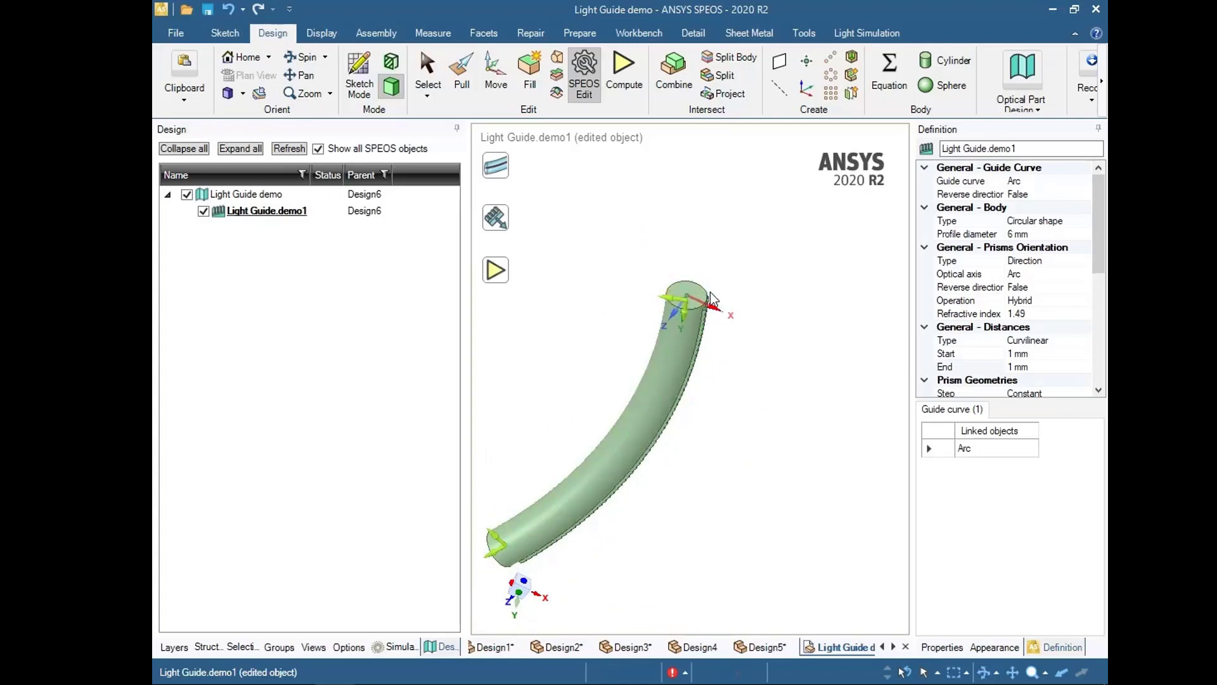
pyautogui.moveTo(626, 500); pyautogui.dragTo(784, 348, button='middle')
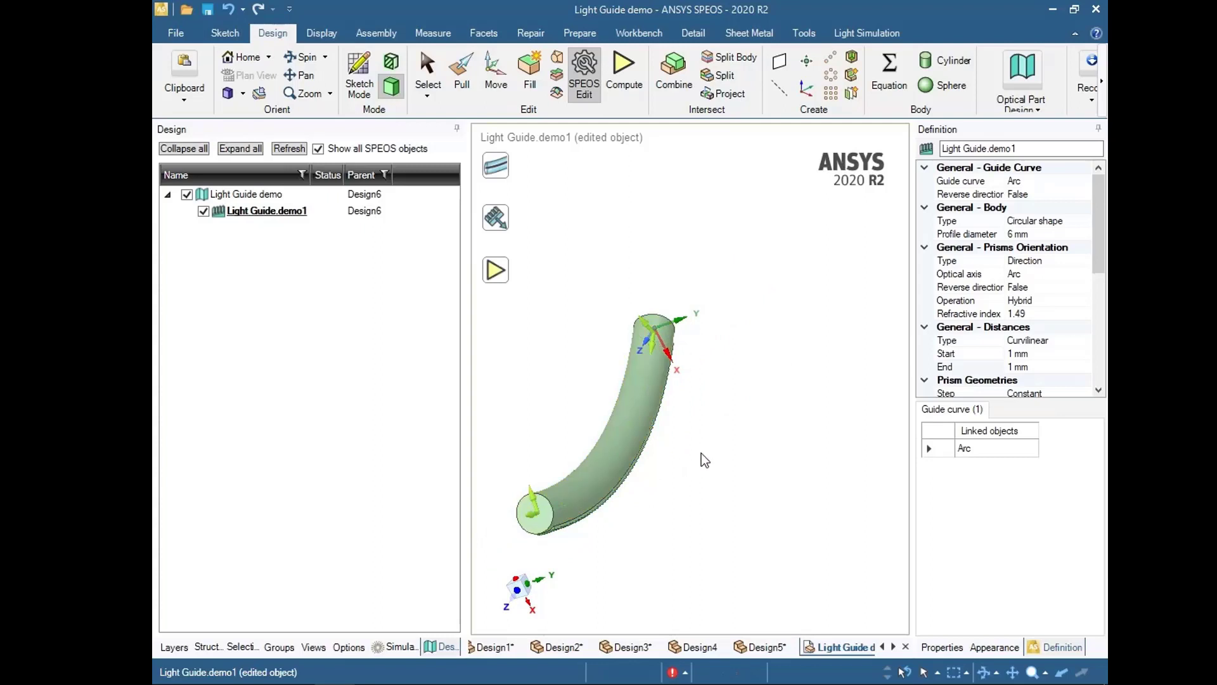
pyautogui.moveTo(685, 466); pyautogui.dragTo(569, 354, button='middle')
pyautogui.moveTo(821, 383); pyautogui.dragTo(748, 511, button='middle')
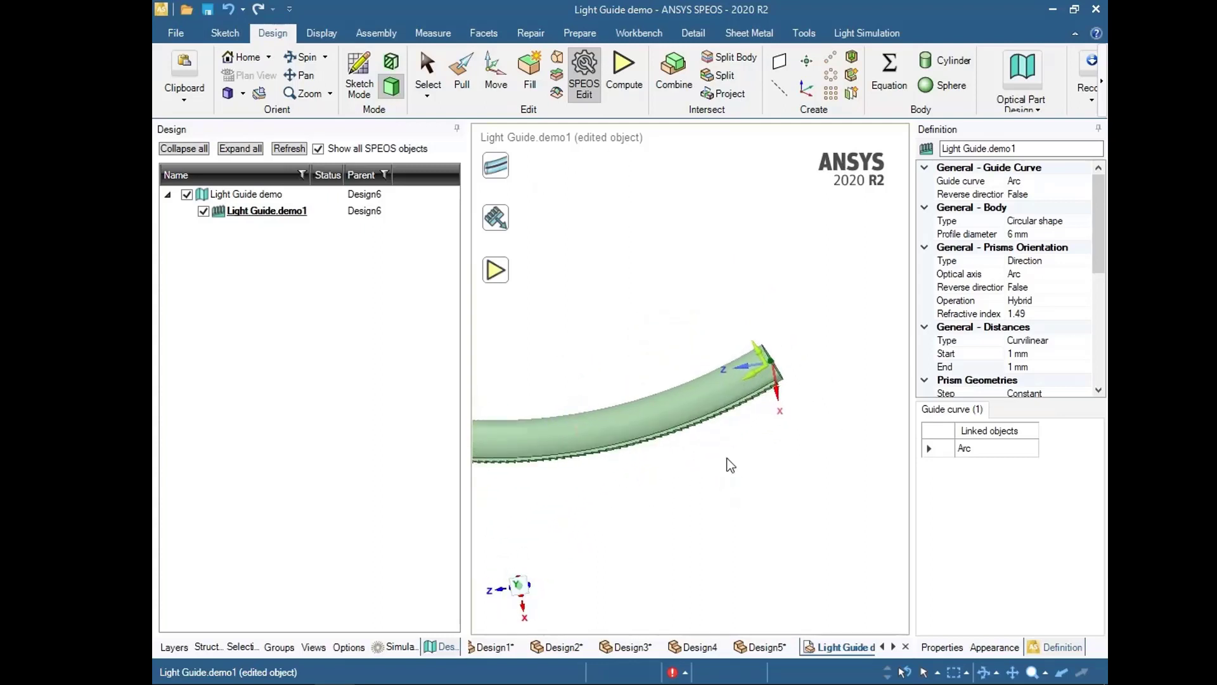
pyautogui.click(331, 93)
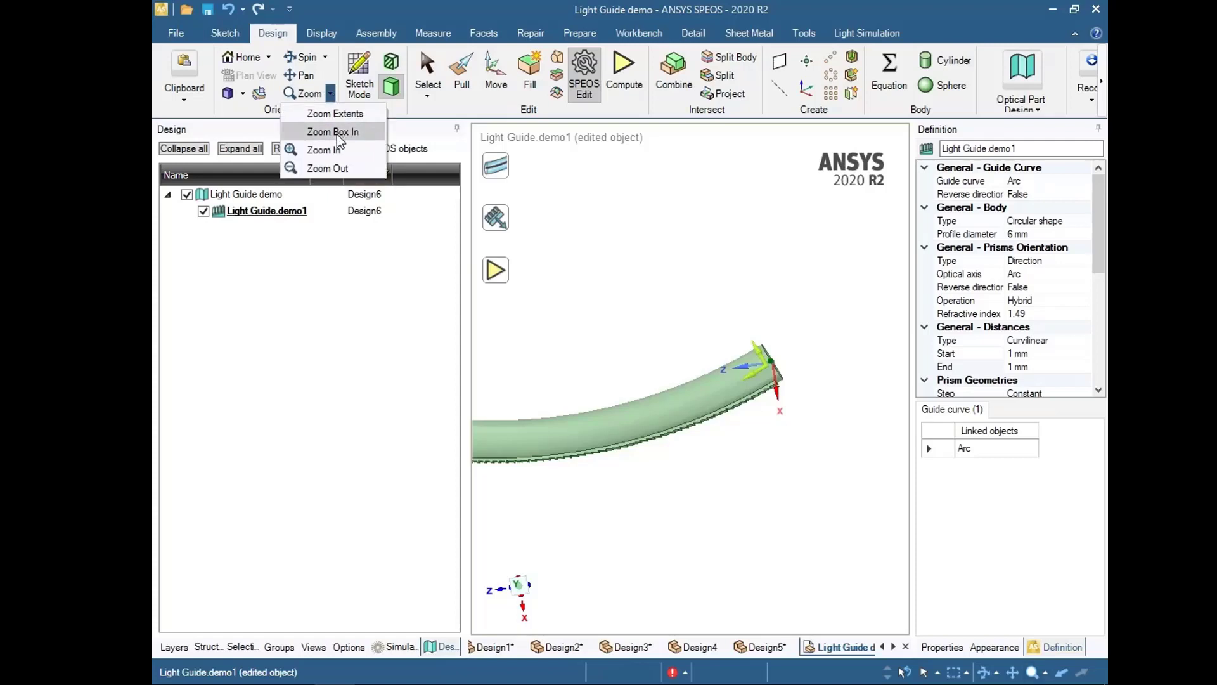
pyautogui.click(334, 113)
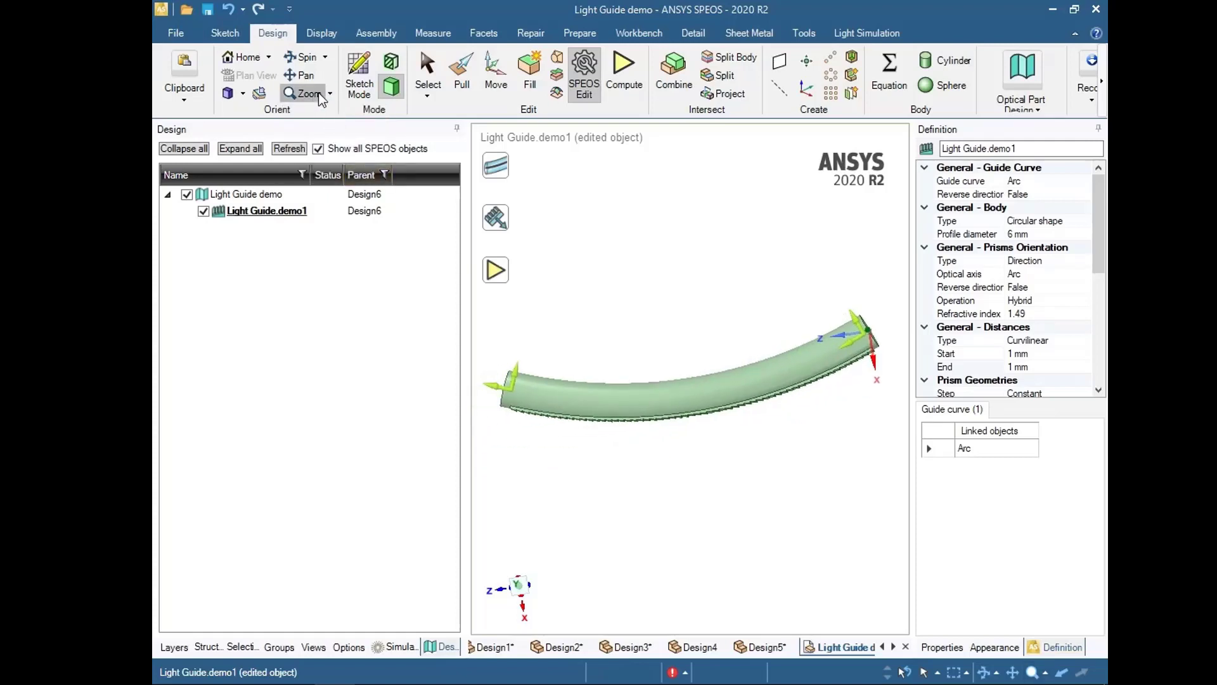
pyautogui.click(329, 93)
pyautogui.click(331, 150)
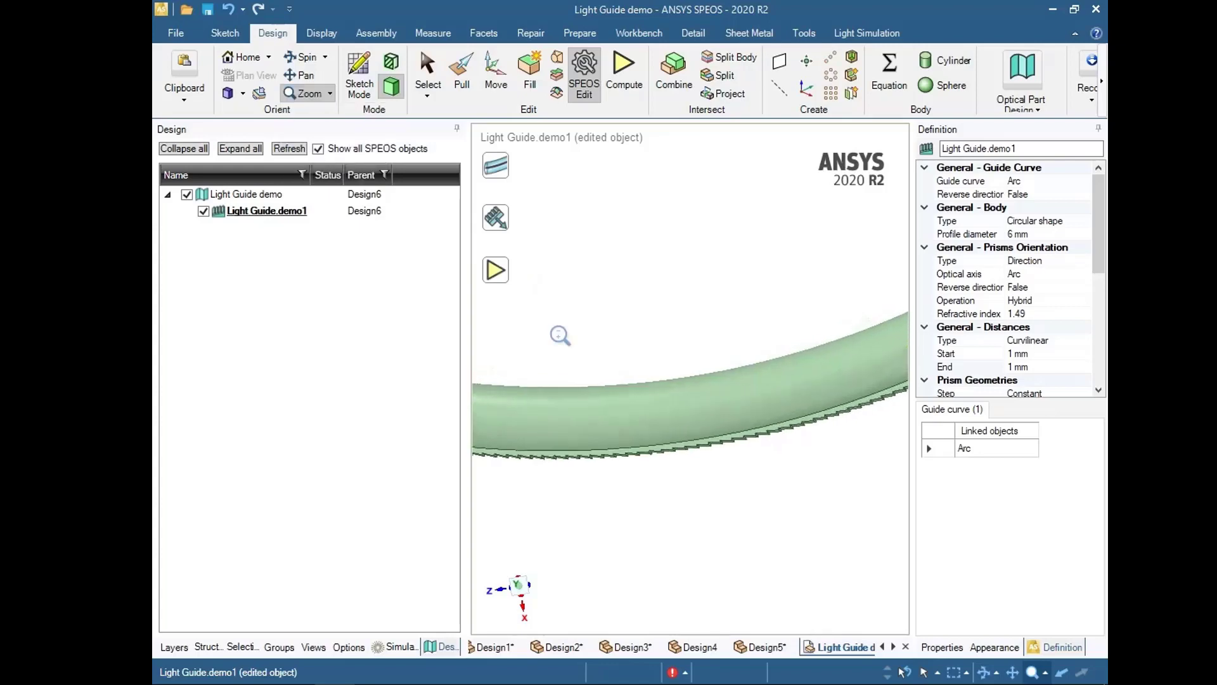
pyautogui.moveTo(726, 486)
pyautogui.mouseDown(button='middle')
pyautogui.moveTo(728, 476)
pyautogui.moveTo(733, 495)
pyautogui.moveTo(784, 474)
pyautogui.moveTo(731, 307)
pyautogui.moveTo(639, 383)
pyautogui.moveTo(699, 486)
pyautogui.moveTo(827, 508)
pyautogui.moveTo(856, 468)
pyautogui.mouseUp(button='middle')
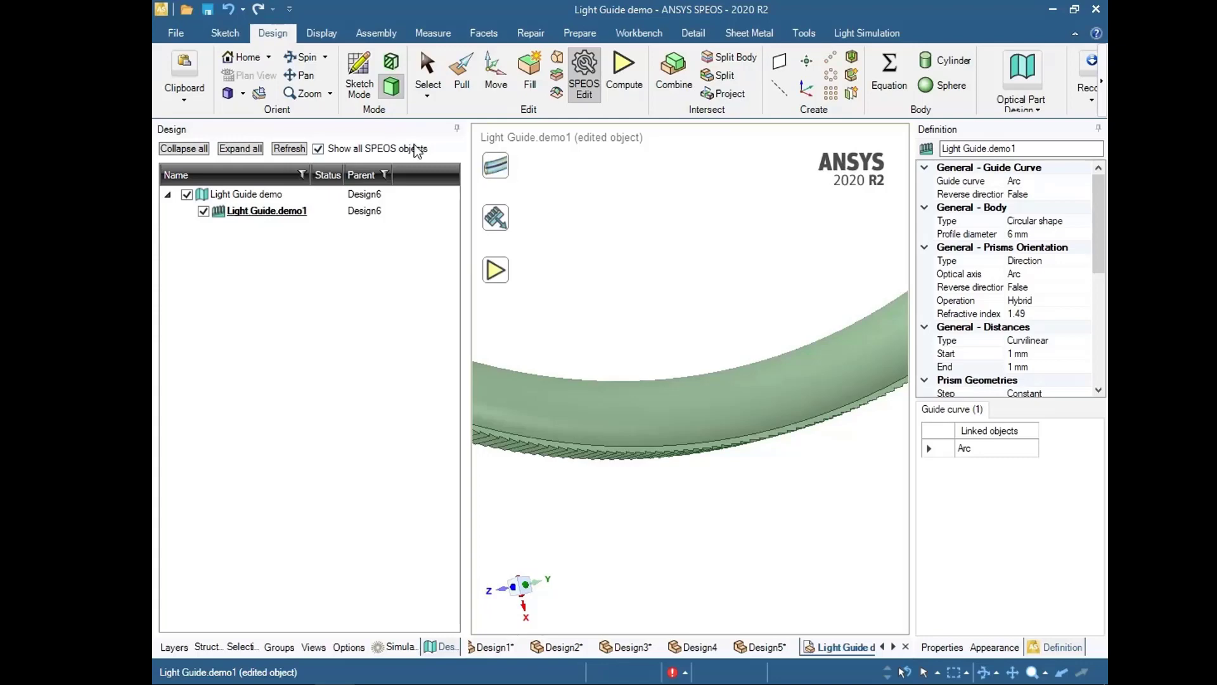
# Insert the LED osram.stp file from the OPTONOM (G:) drive into the assembly, listing all supported file types.
pyautogui.click(330, 94)
pyautogui.click(331, 131)
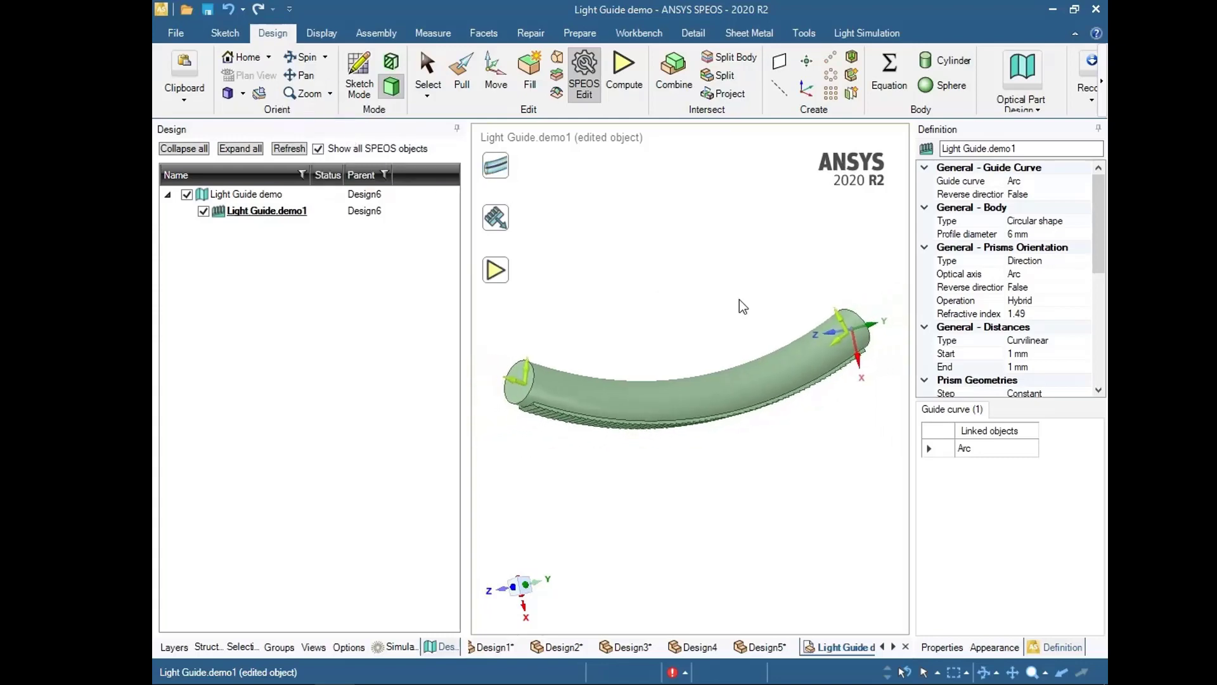
pyautogui.moveTo(665, 275); pyautogui.dragTo(629, 287, button='middle')
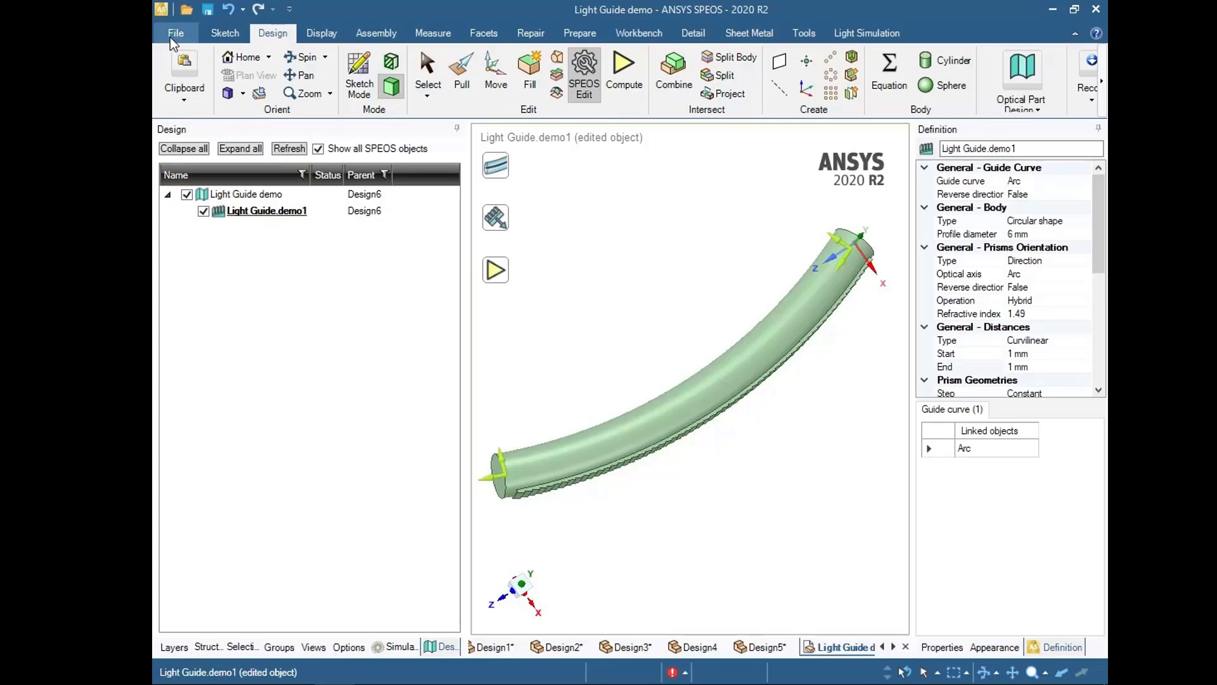
pyautogui.click(232, 29)
pyautogui.click(271, 32)
pyautogui.click(393, 29)
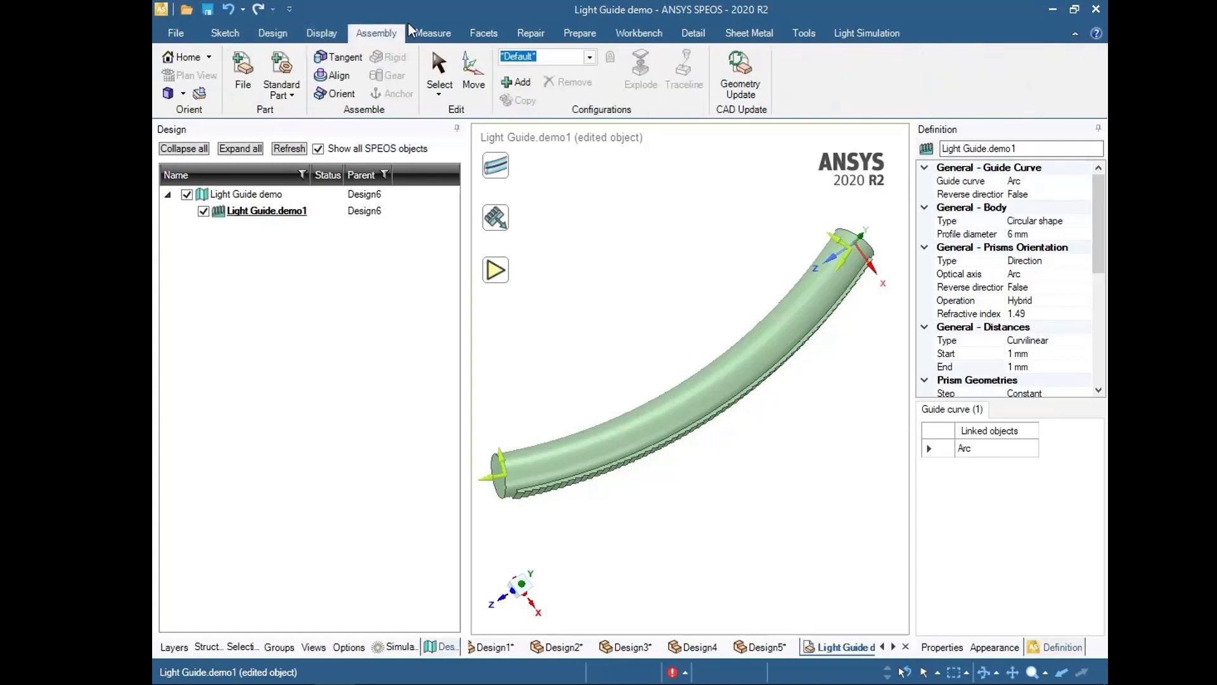
pyautogui.click(247, 81)
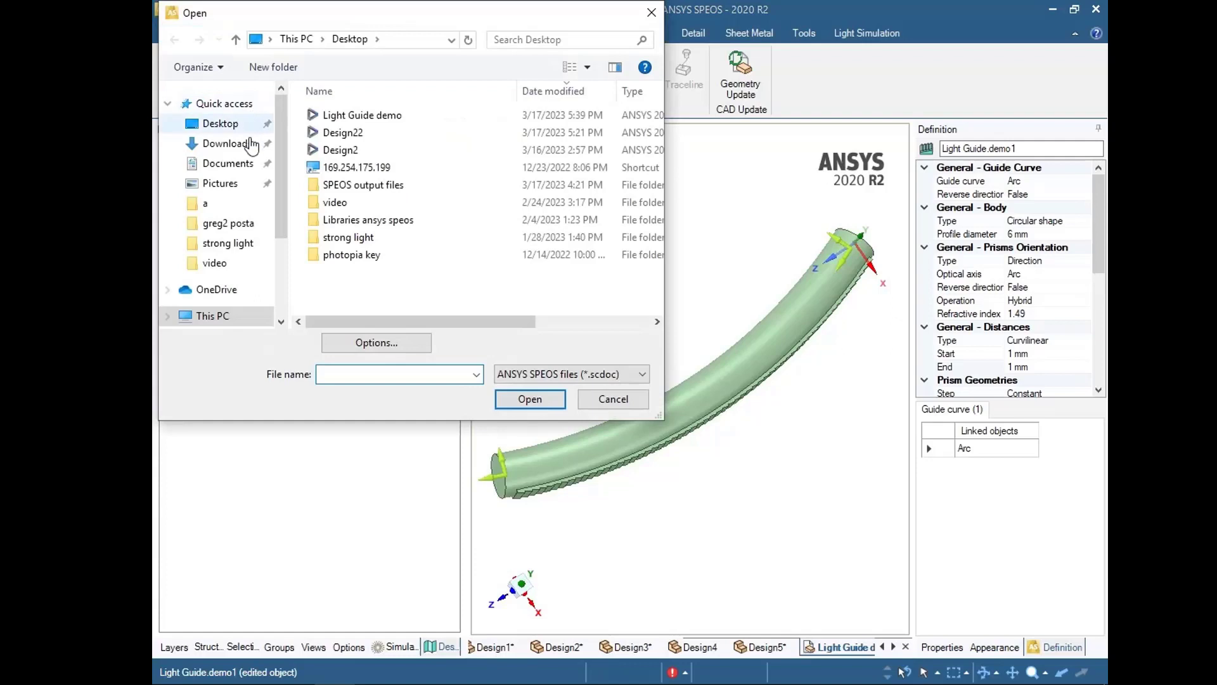
pyautogui.scroll(-2, 274, 191)
pyautogui.click(229, 275)
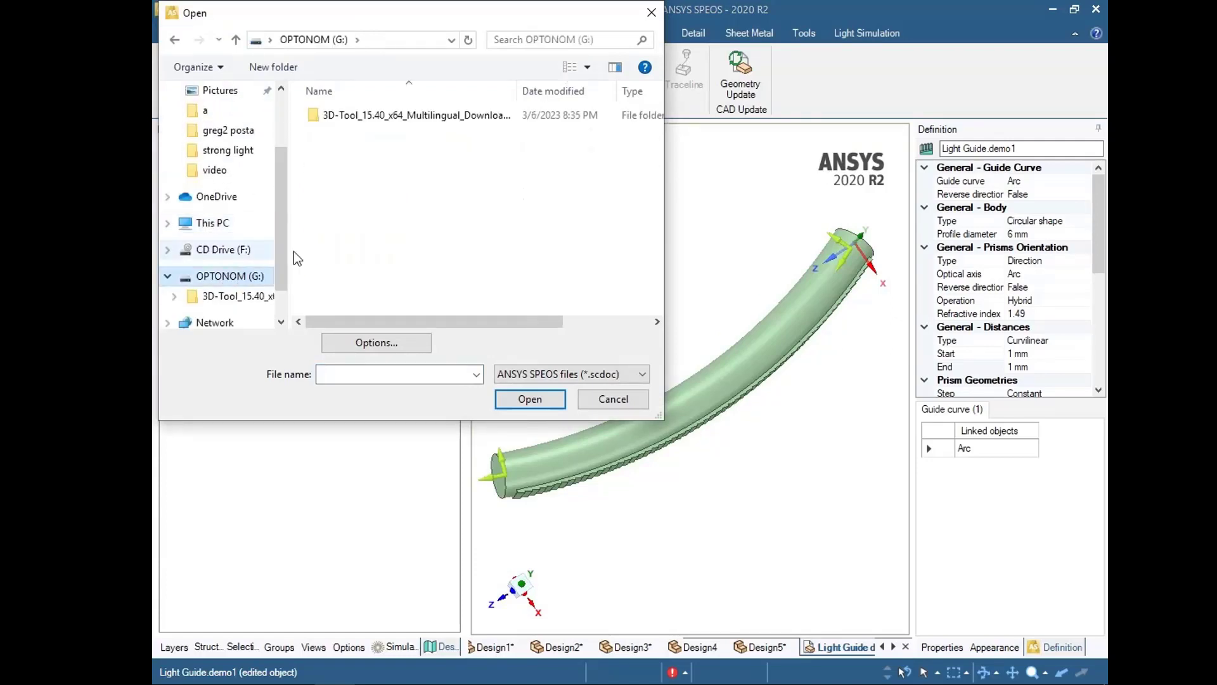
pyautogui.click(547, 375)
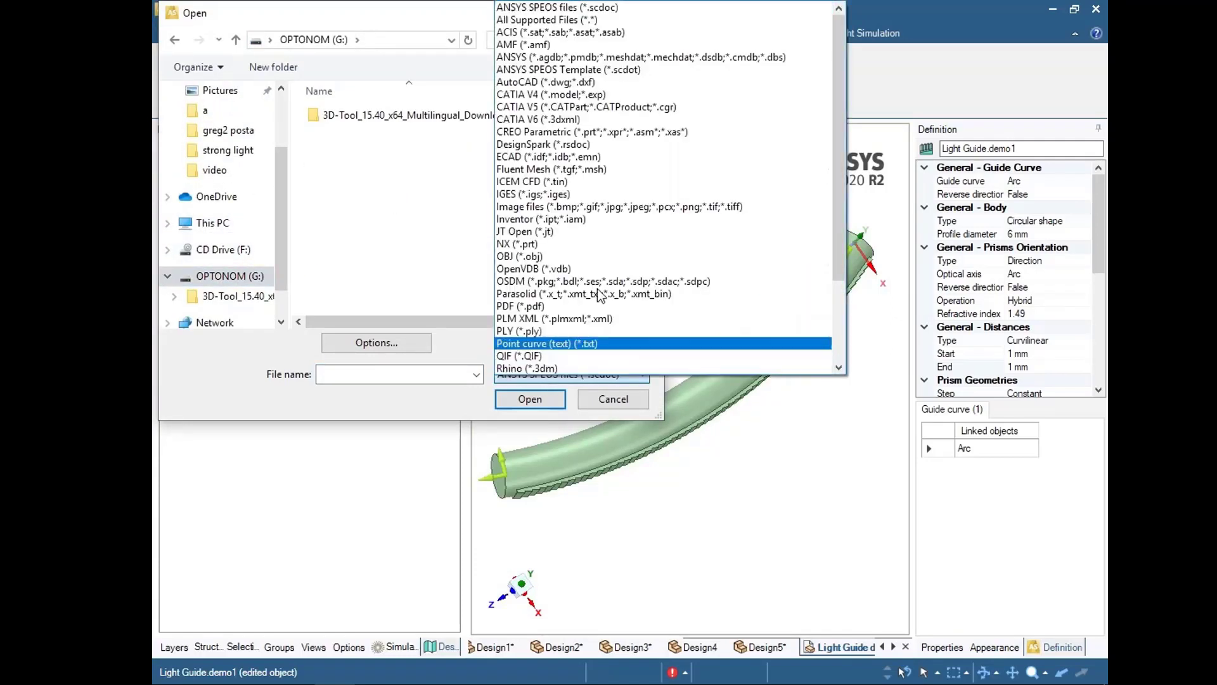
pyautogui.click(557, 20)
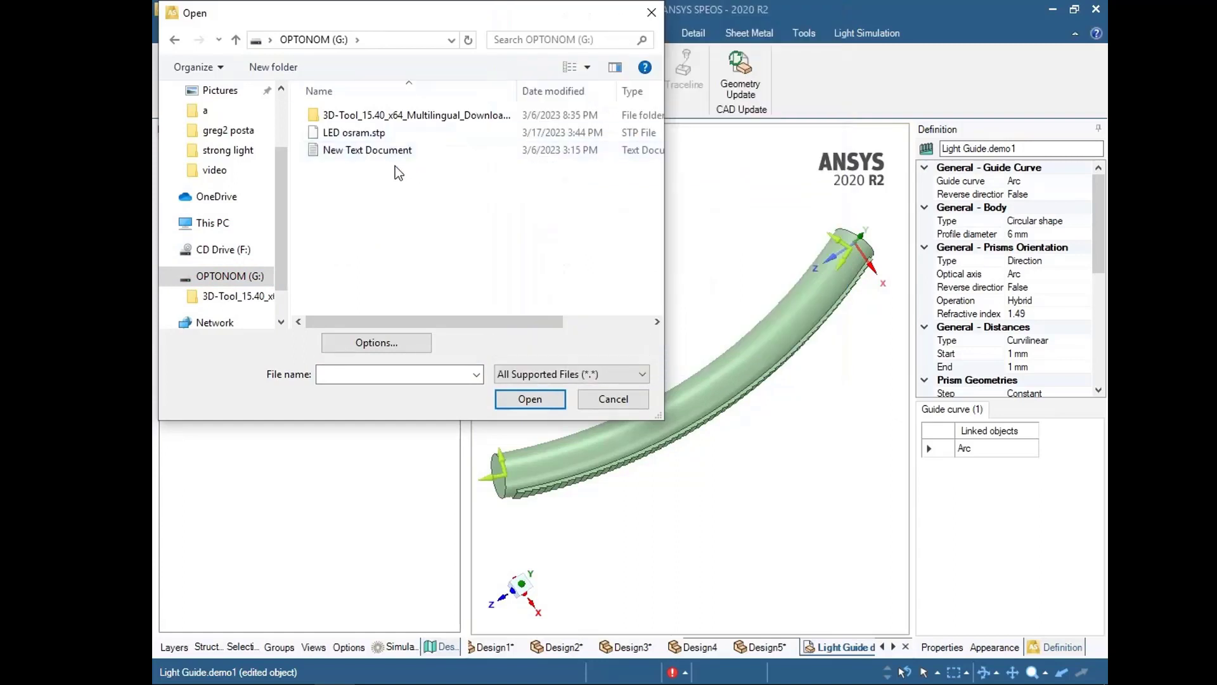
pyautogui.click(360, 135)
pyautogui.click(530, 399)
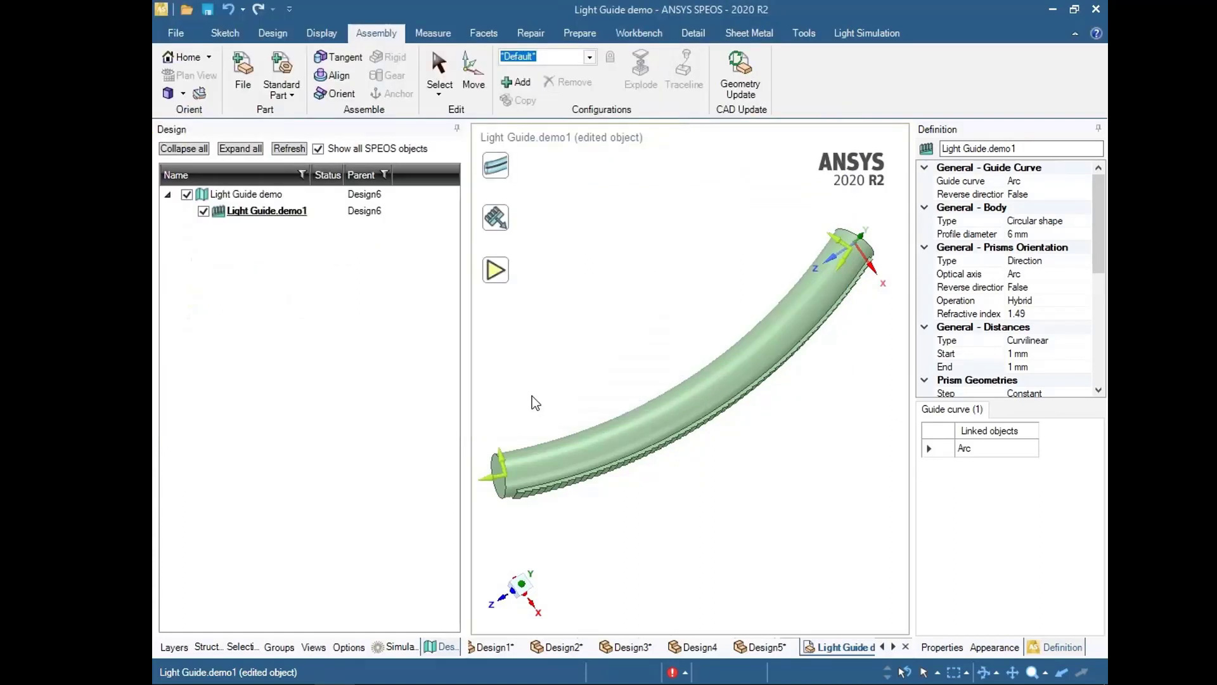
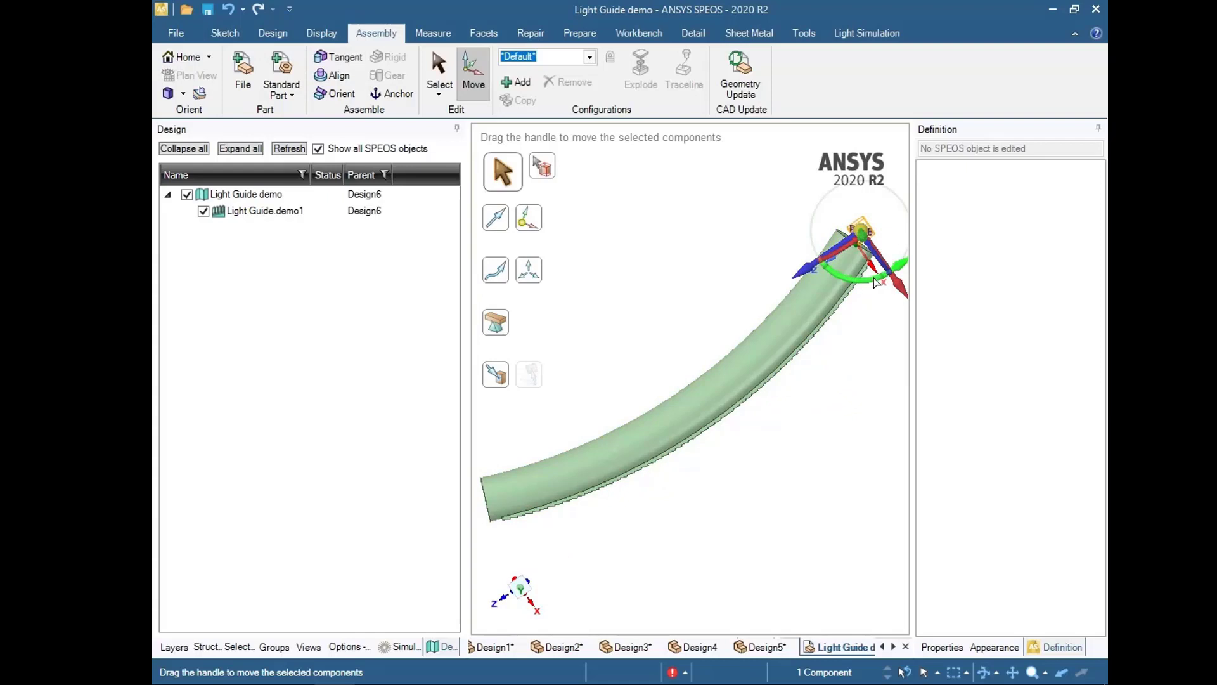
# Rotate the inserted LED slightly about its vertical Y axis at the light guide's end so it faces the guide's end face.
pyautogui.moveTo(879, 283); pyautogui.dragTo(872, 288)
pyautogui.click(851, 437)
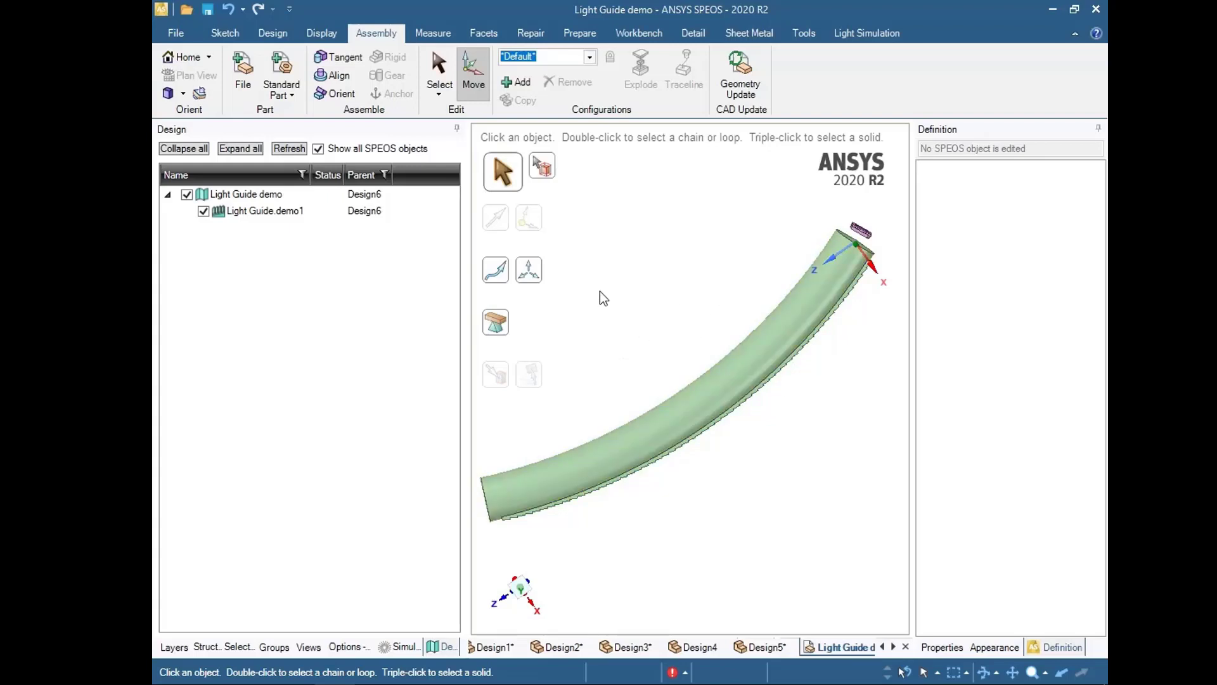
pyautogui.moveTo(600, 291)
pyautogui.mouseDown(button='middle')
pyautogui.moveTo(612, 291)
pyautogui.moveTo(649, 206)
pyautogui.moveTo(862, 449)
pyautogui.moveTo(789, 470)
pyautogui.moveTo(808, 454)
pyautogui.mouseUp(button='middle')
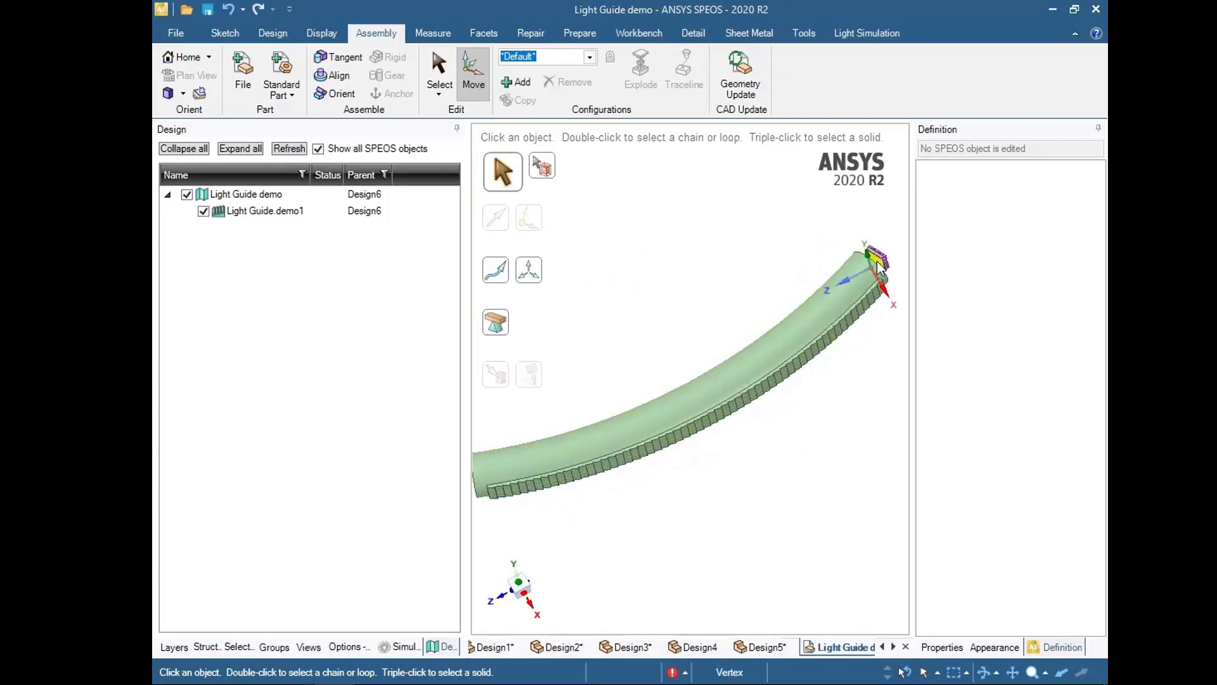
# Hide the light guide body in the model structure, leaving the LED and the guide curve displayed.
pyautogui.click(173, 647)
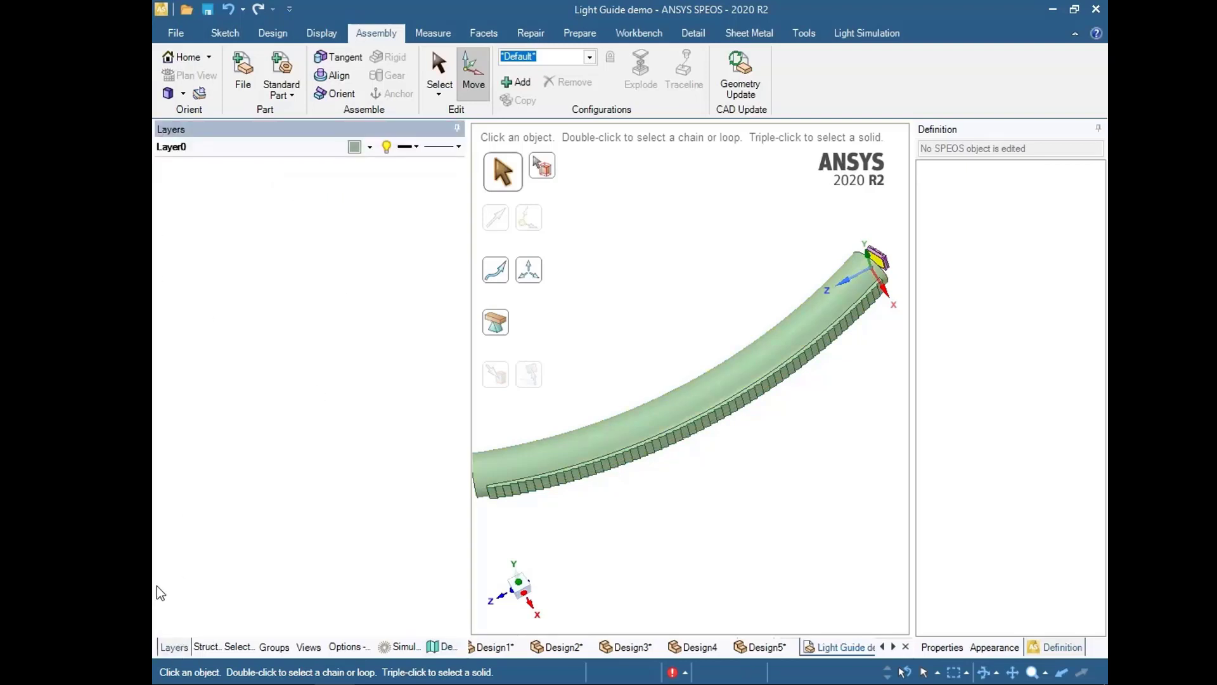
pyautogui.click(206, 647)
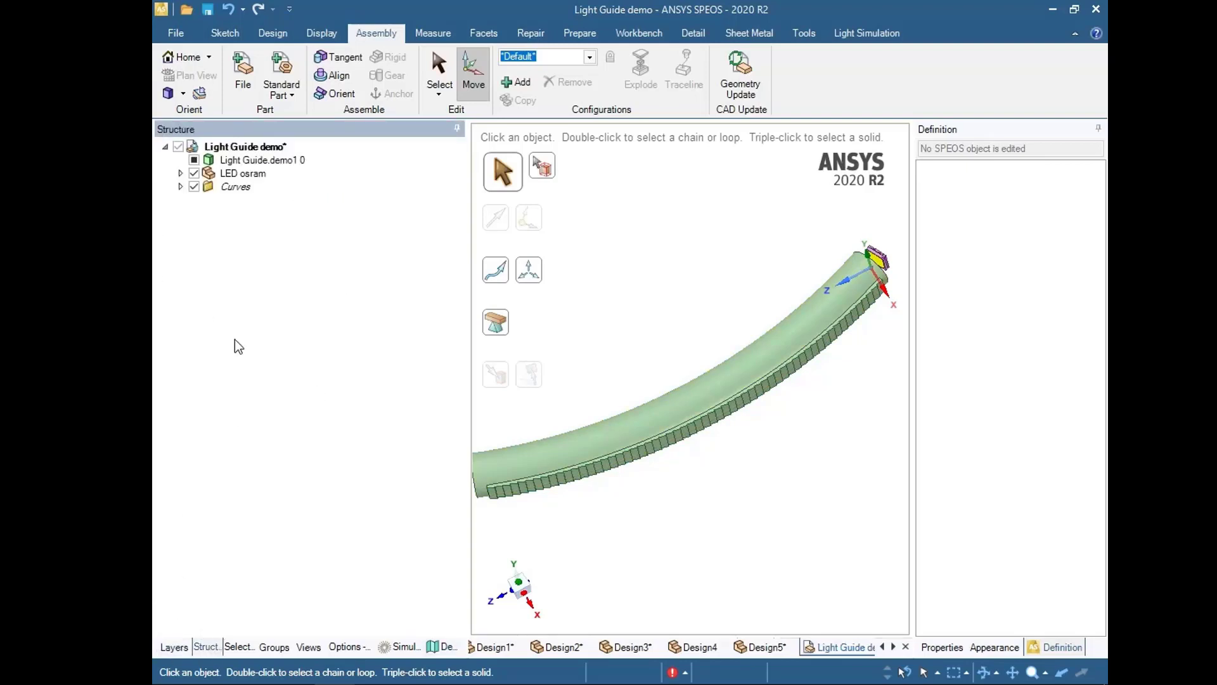
pyautogui.click(194, 160)
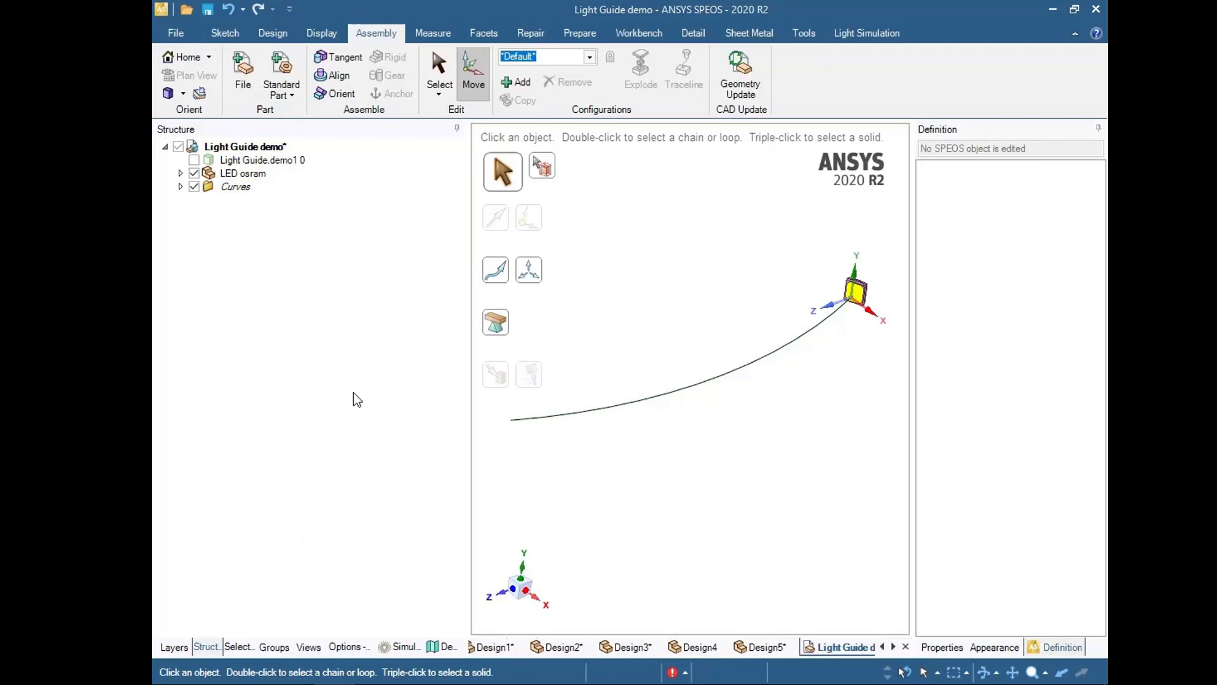
# Create a surface light source with the LED's yellow front face as its emissive face.
pyautogui.click(866, 34)
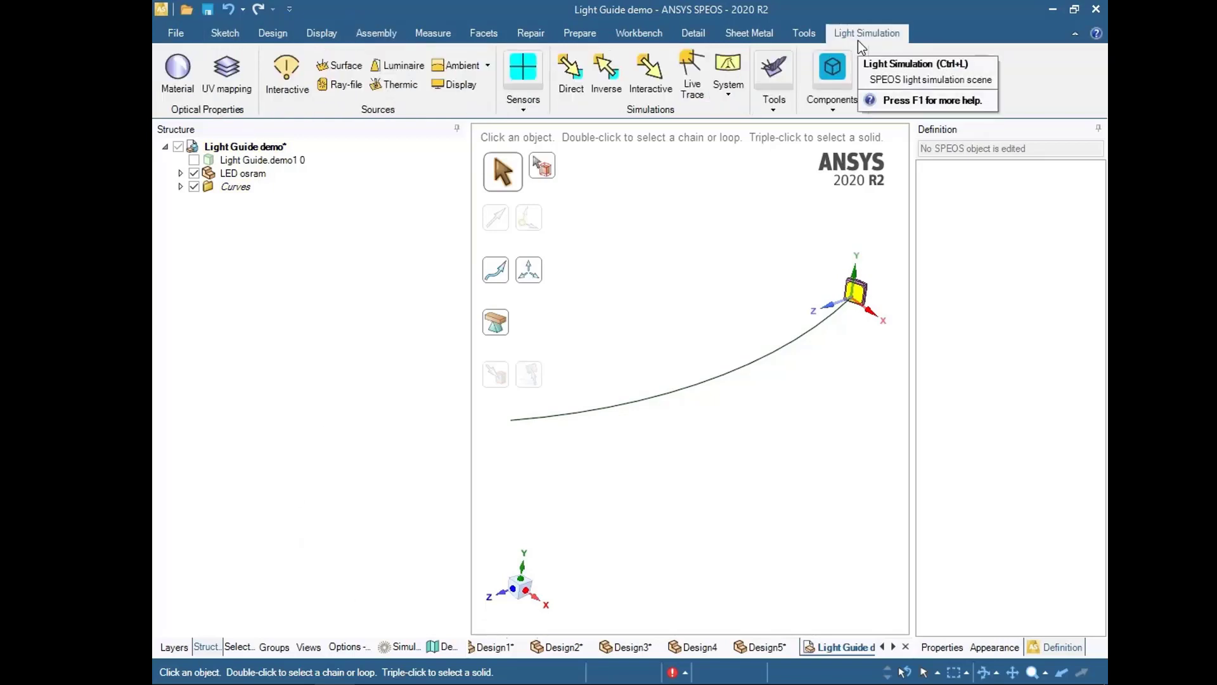
pyautogui.click(339, 66)
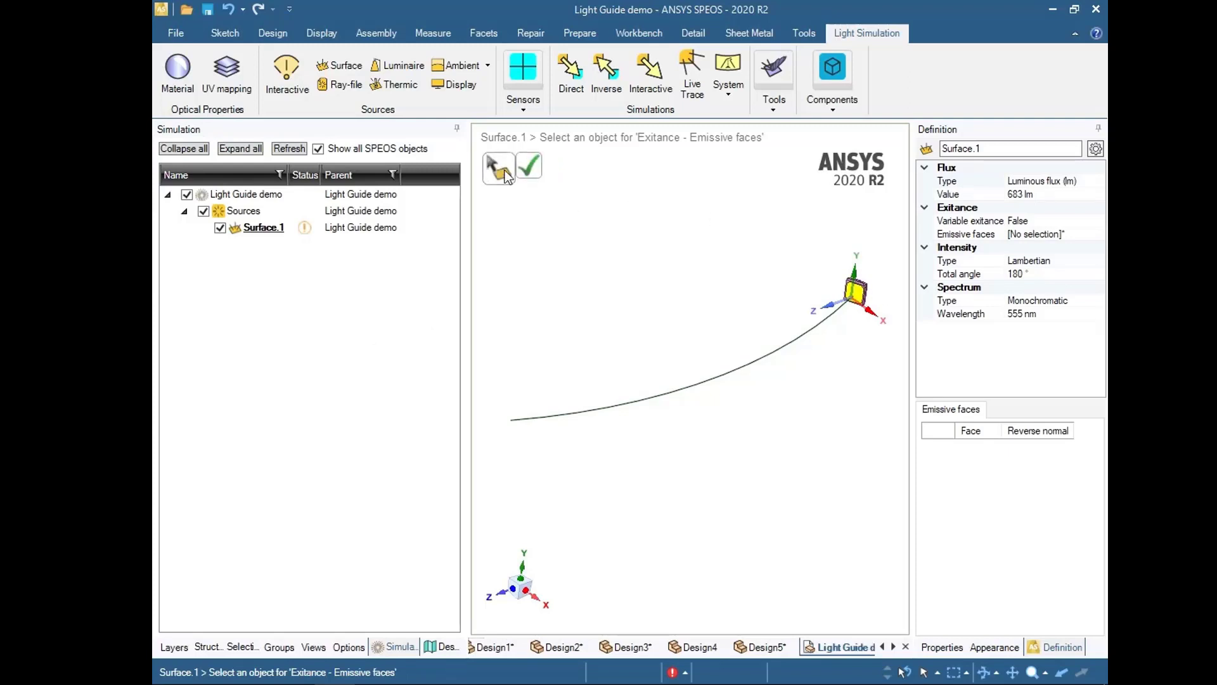
pyautogui.click(856, 291)
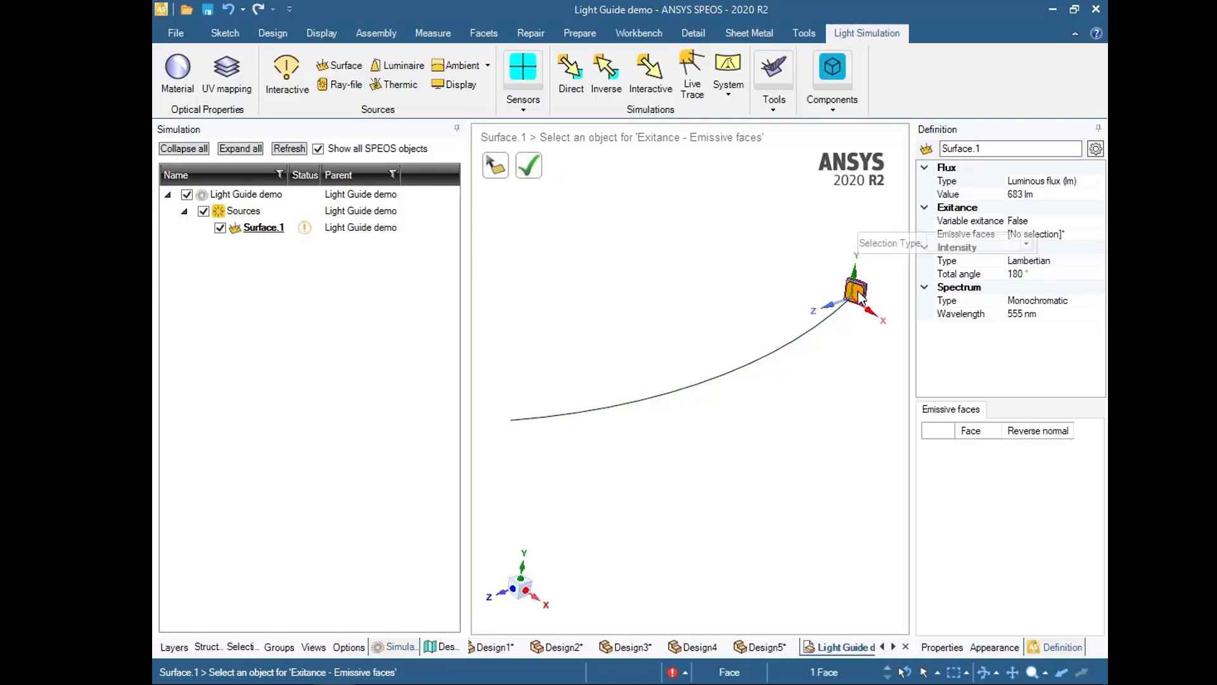
pyautogui.click(534, 171)
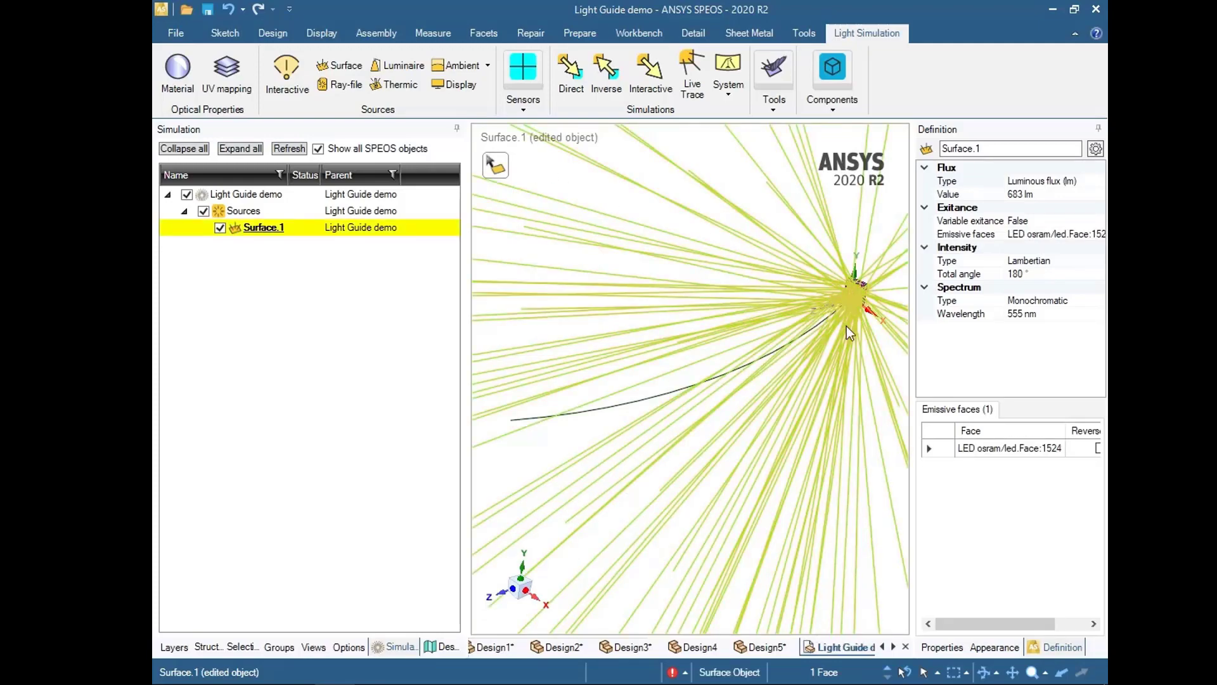
# Set the surface source's luminous flux to 850 lm.
pyautogui.scroll(1, 807, 429)
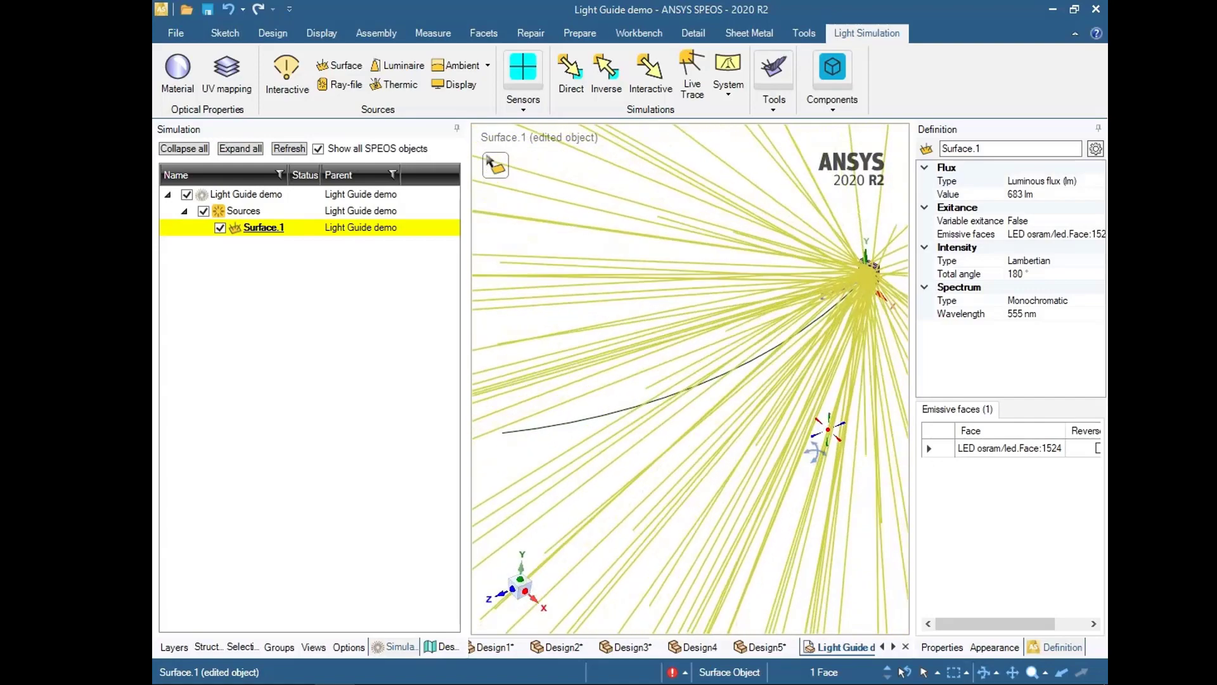
pyautogui.moveTo(863, 301); pyautogui.dragTo(886, 431, button='middle')
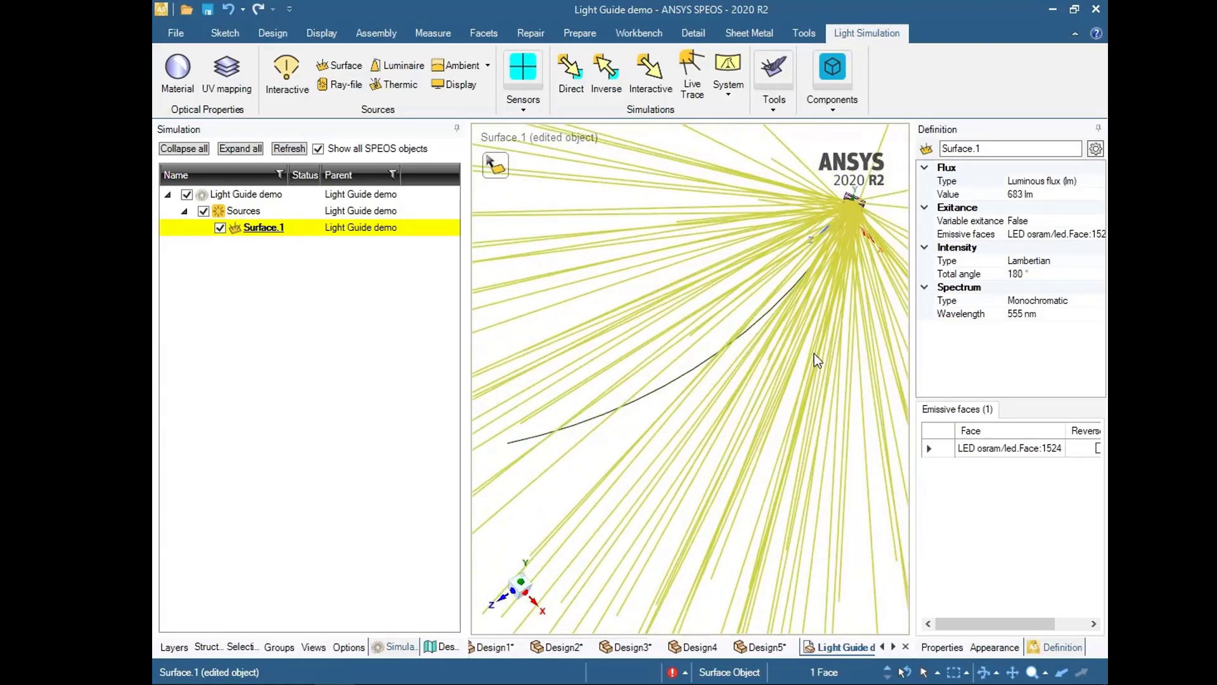
pyautogui.click(1046, 193)
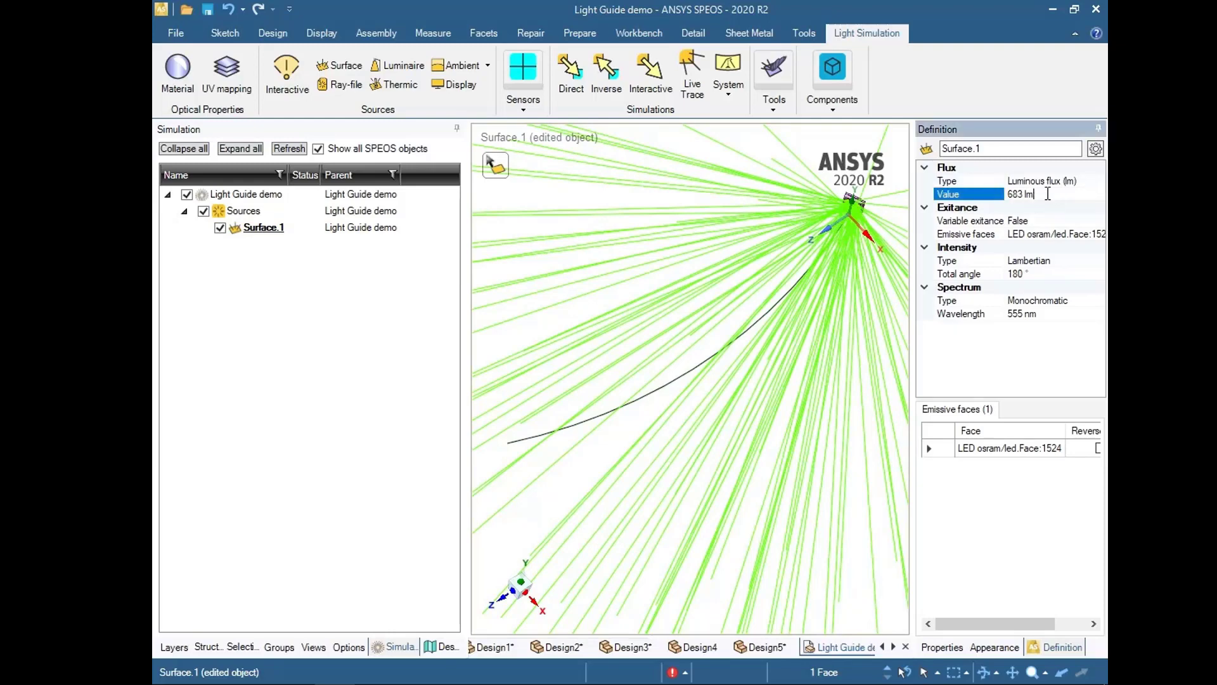
pyautogui.moveTo(1049, 195); pyautogui.dragTo(1002, 188)
pyautogui.write('850')
pyautogui.press('Return')
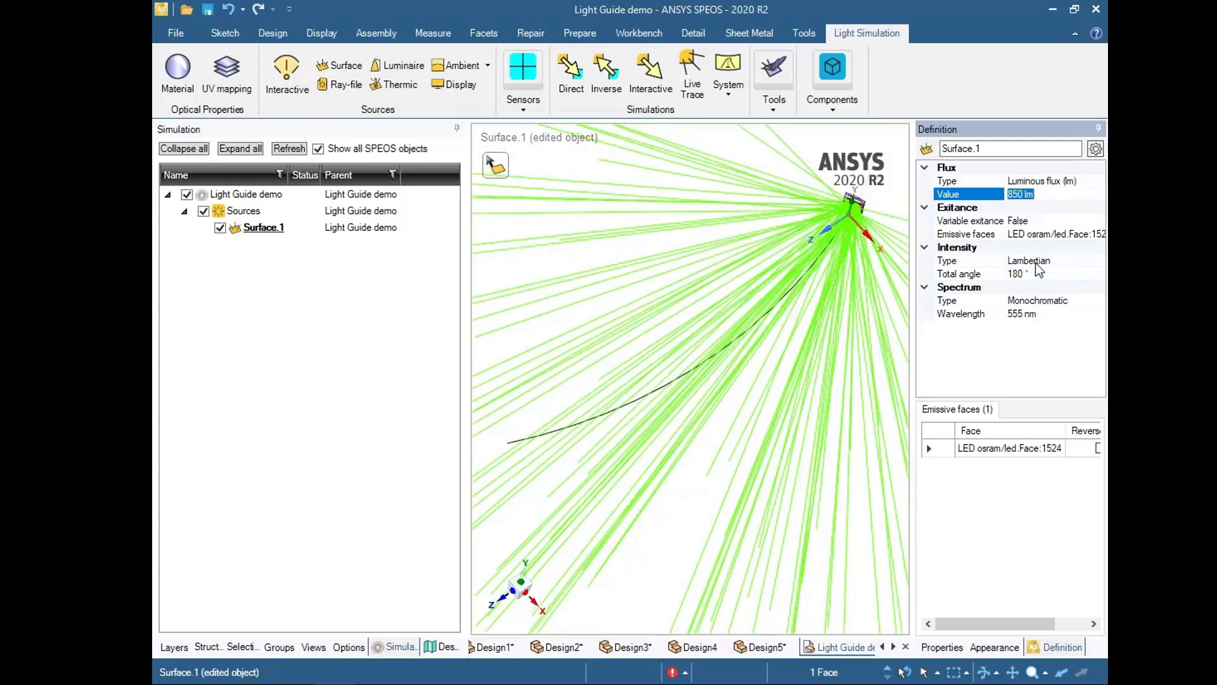
# Keep the source's intensity type as Lambertian and set its total angle to 90°.
pyautogui.click(1076, 262)
pyautogui.click(1098, 261)
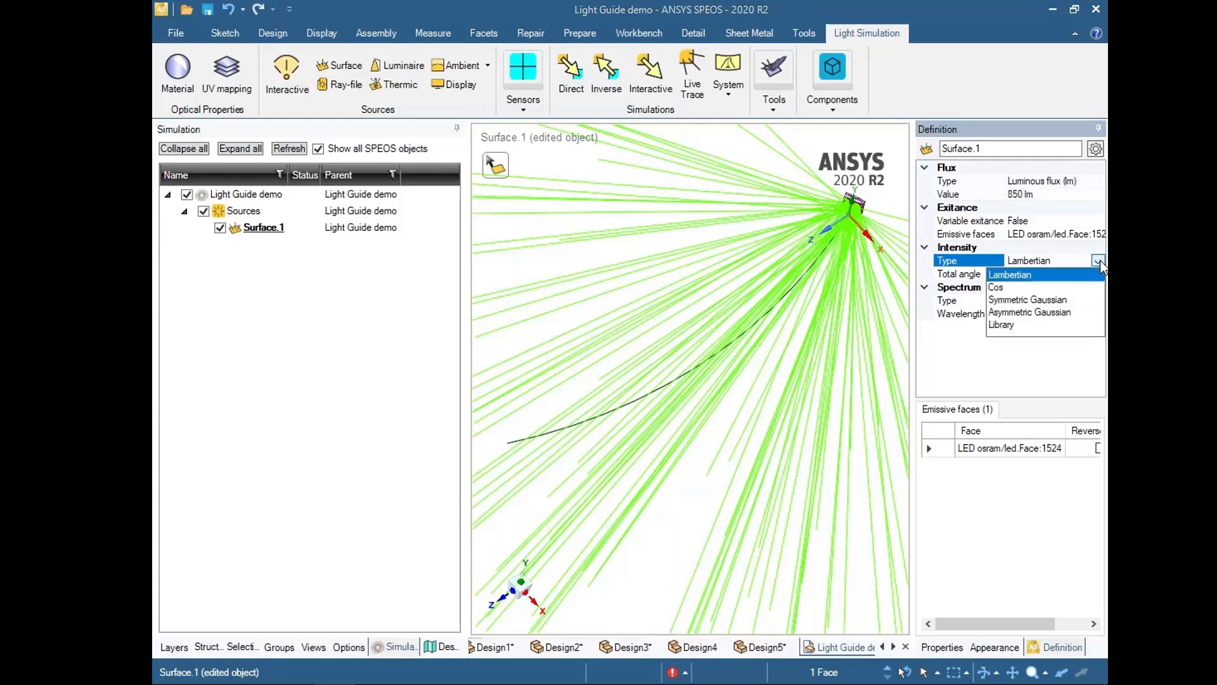
pyautogui.click(1040, 281)
pyautogui.click(1025, 275)
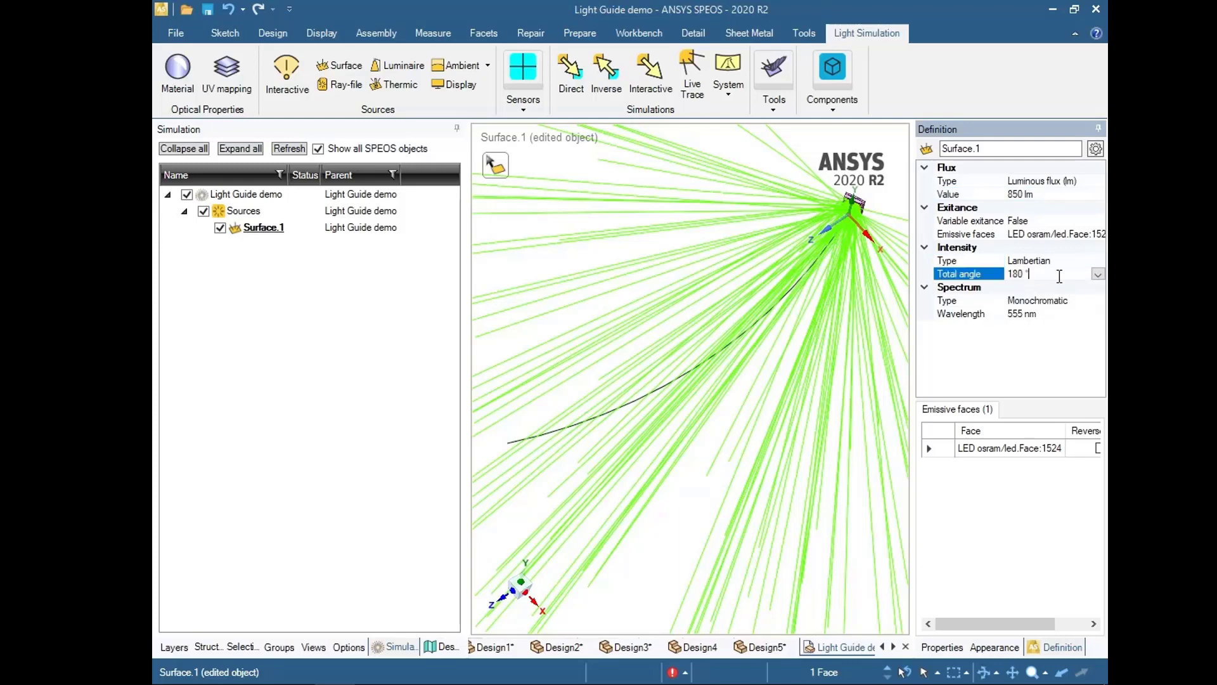
pyautogui.moveTo(1057, 275); pyautogui.dragTo(970, 277)
pyautogui.write('90')
pyautogui.press('Return')
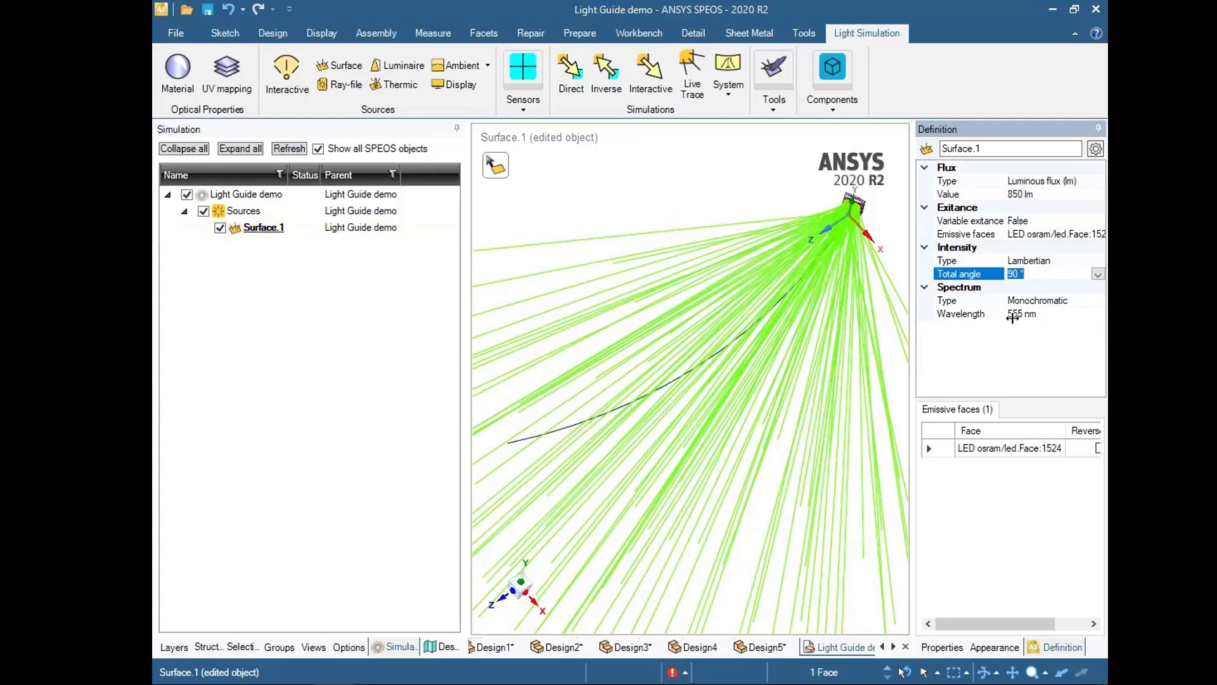
# Keep the source's spectrum type as Monochromatic and set its wavelength to 540 nm.
pyautogui.click(1087, 301)
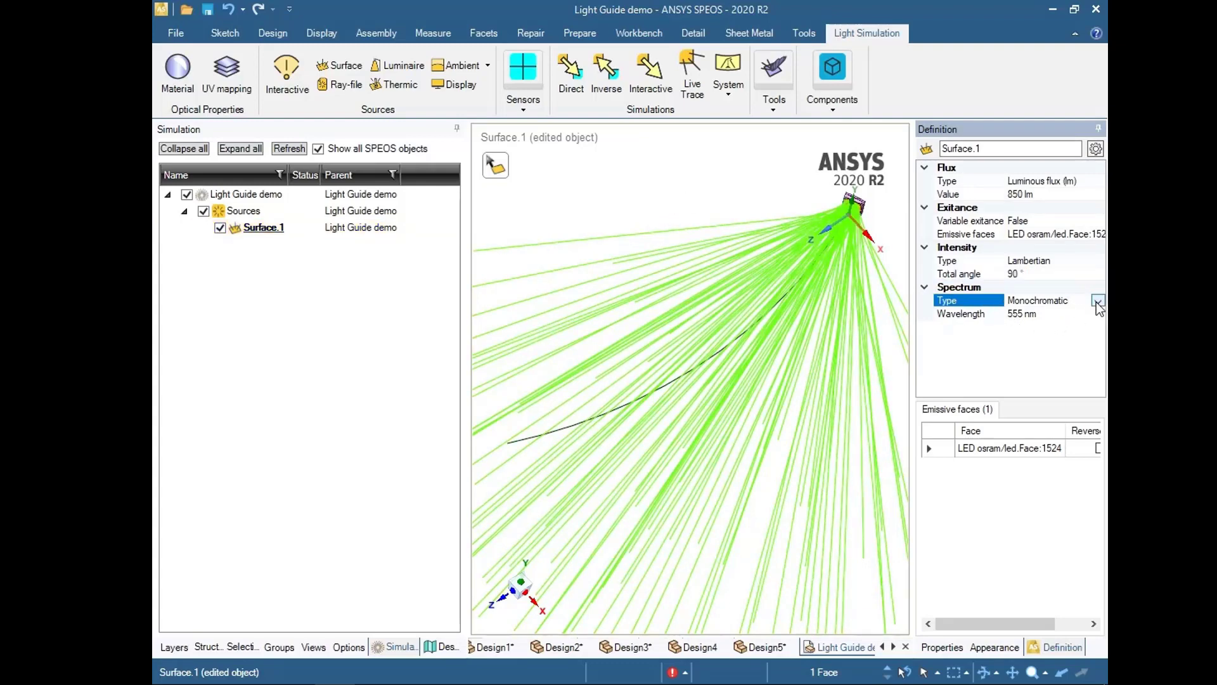
pyautogui.click(1097, 302)
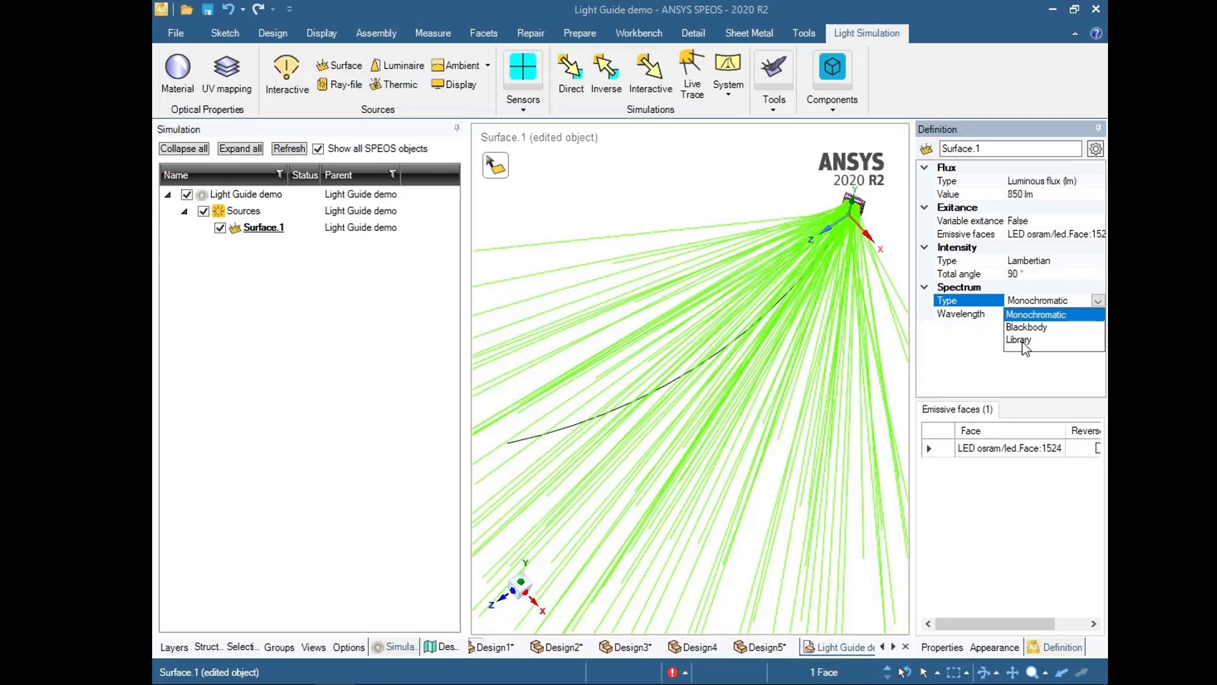
pyautogui.click(990, 344)
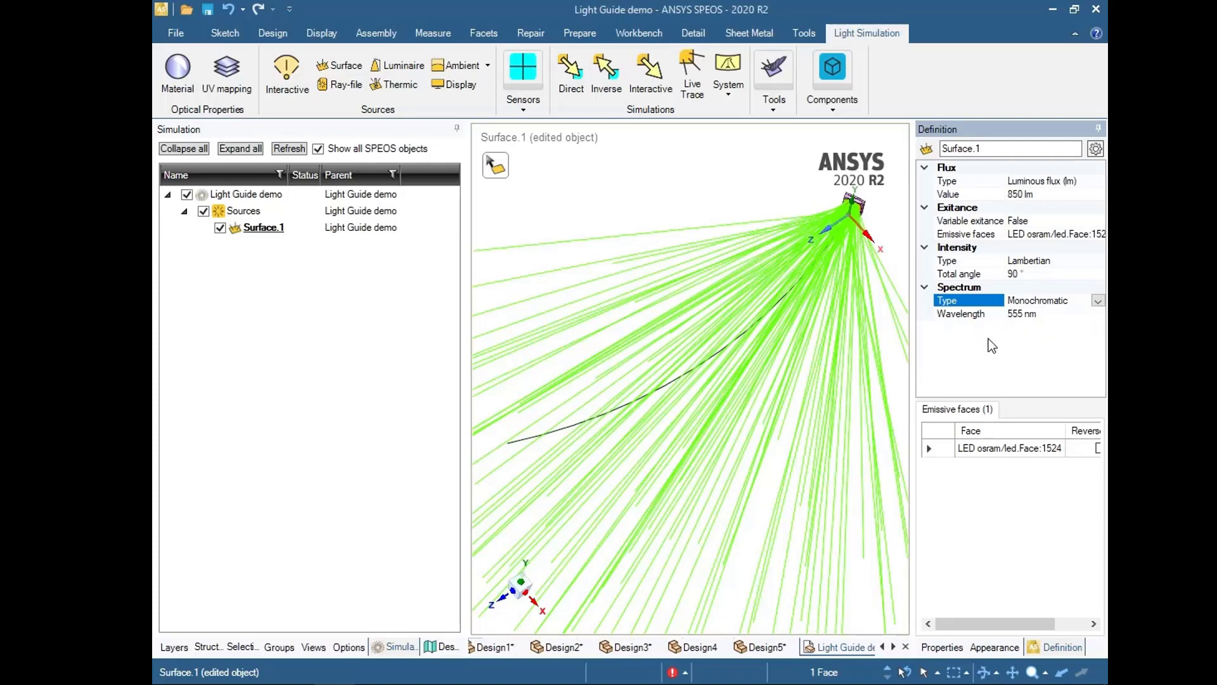
pyautogui.click(1017, 317)
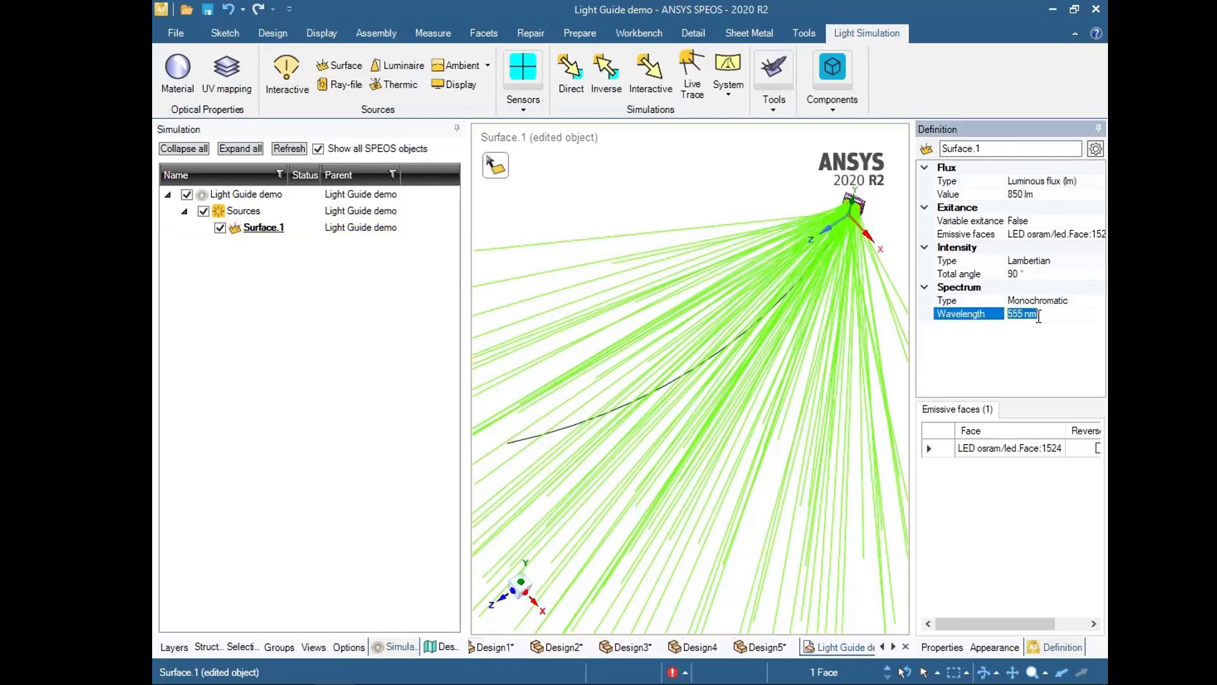
pyautogui.write('540')
pyautogui.press('Return')
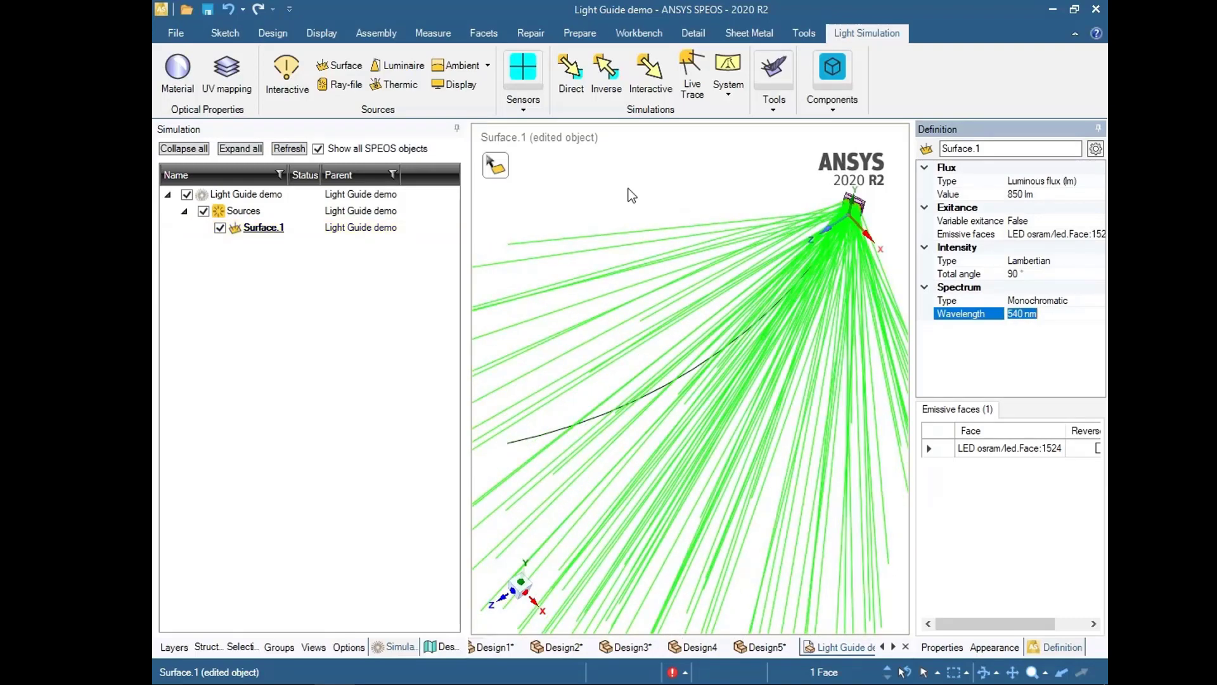
pyautogui.click(661, 195)
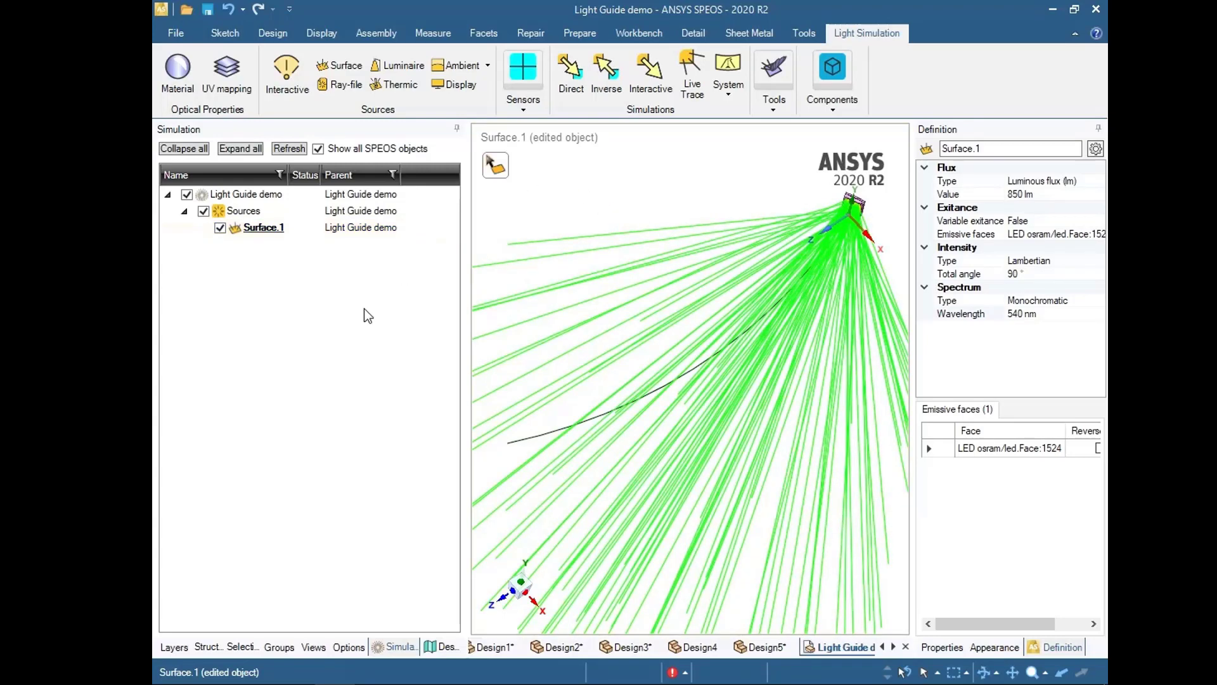
# Show the light guide body again and create a new optical material named PMMA.
pyautogui.click(207, 647)
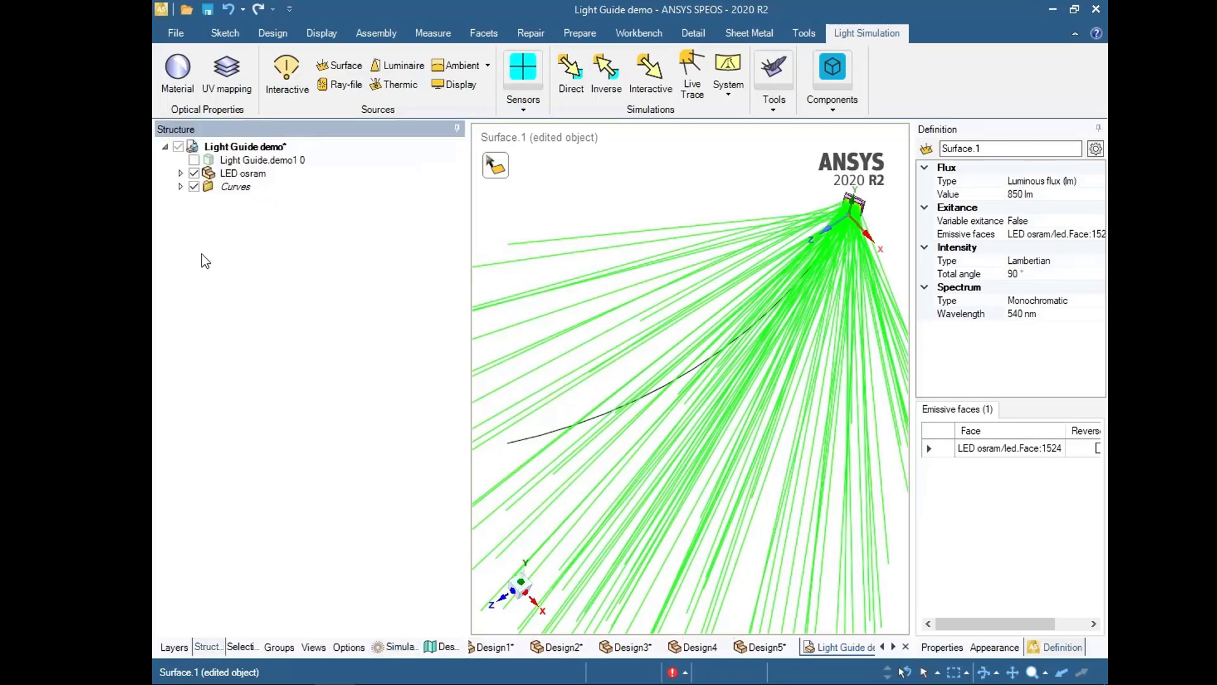
pyautogui.click(194, 160)
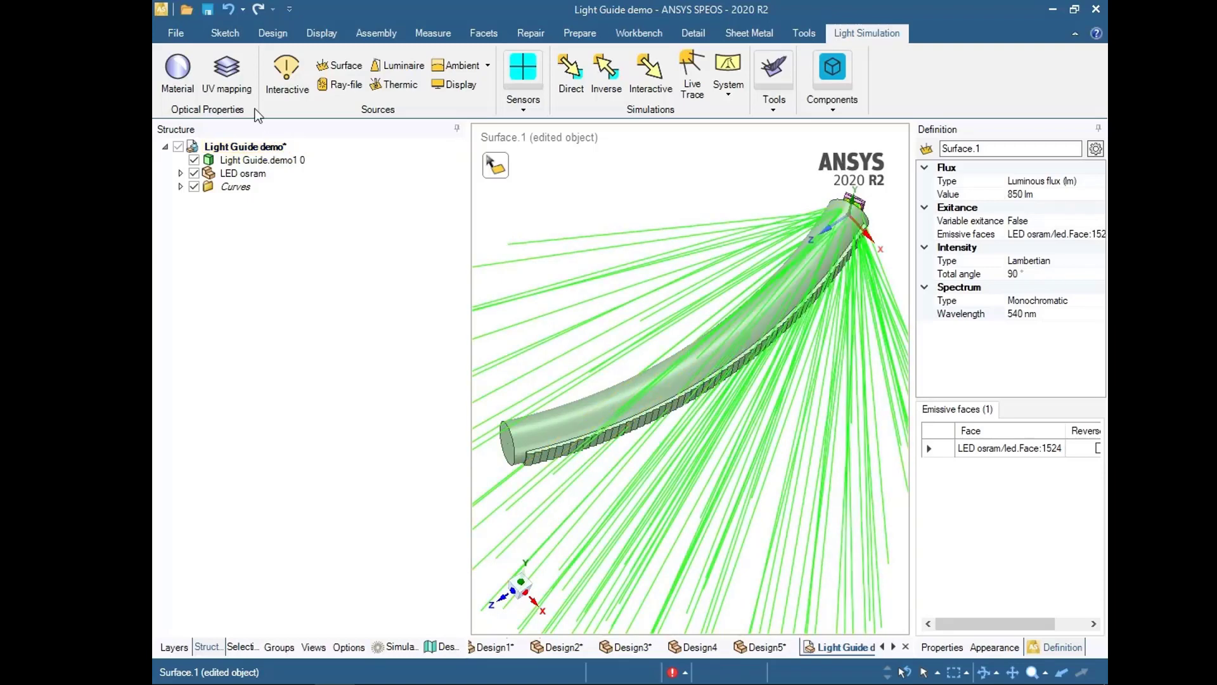
pyautogui.click(173, 75)
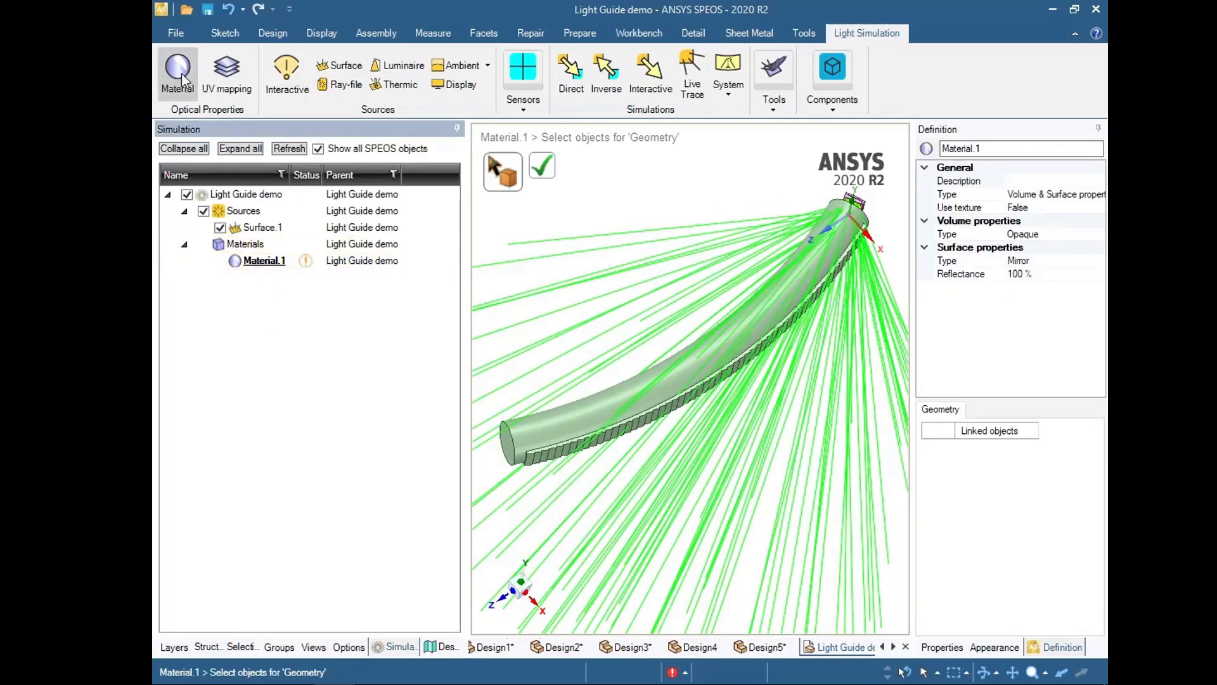
pyautogui.click(262, 262)
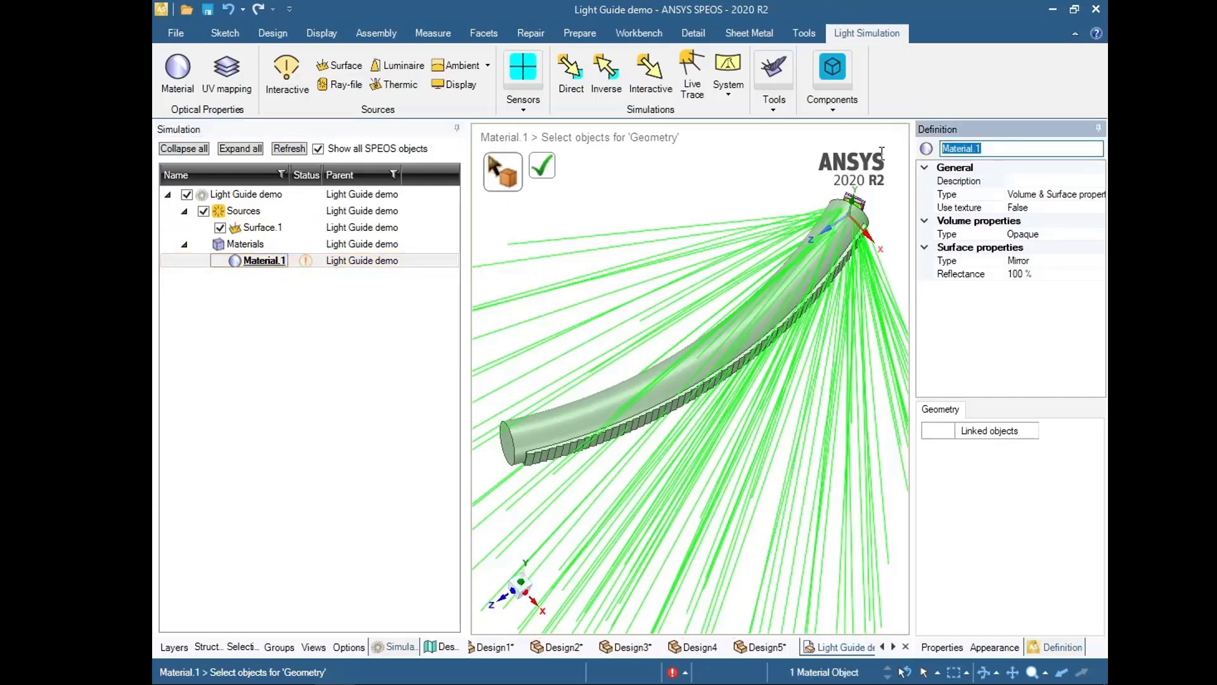
pyautogui.write('PMMA')
pyautogui.press('Return')
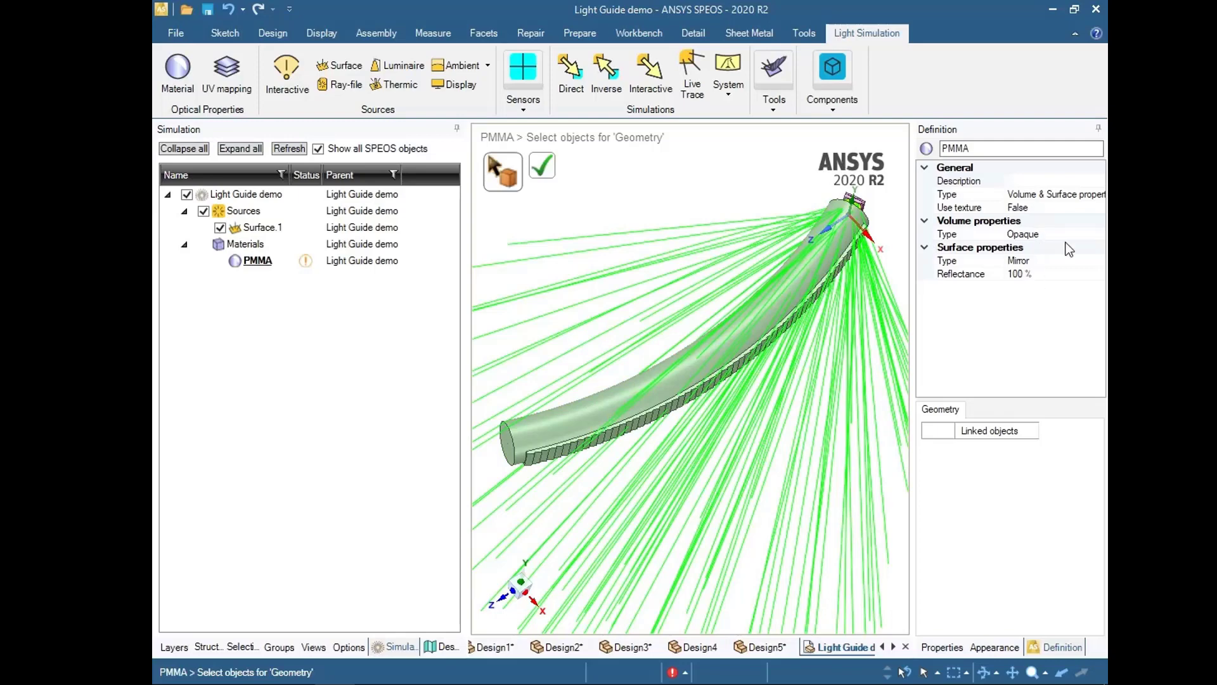
# Set the PMMA material's volume type to Optic with a refractive index of 1.49.
pyautogui.click(1096, 235)
pyautogui.click(1099, 235)
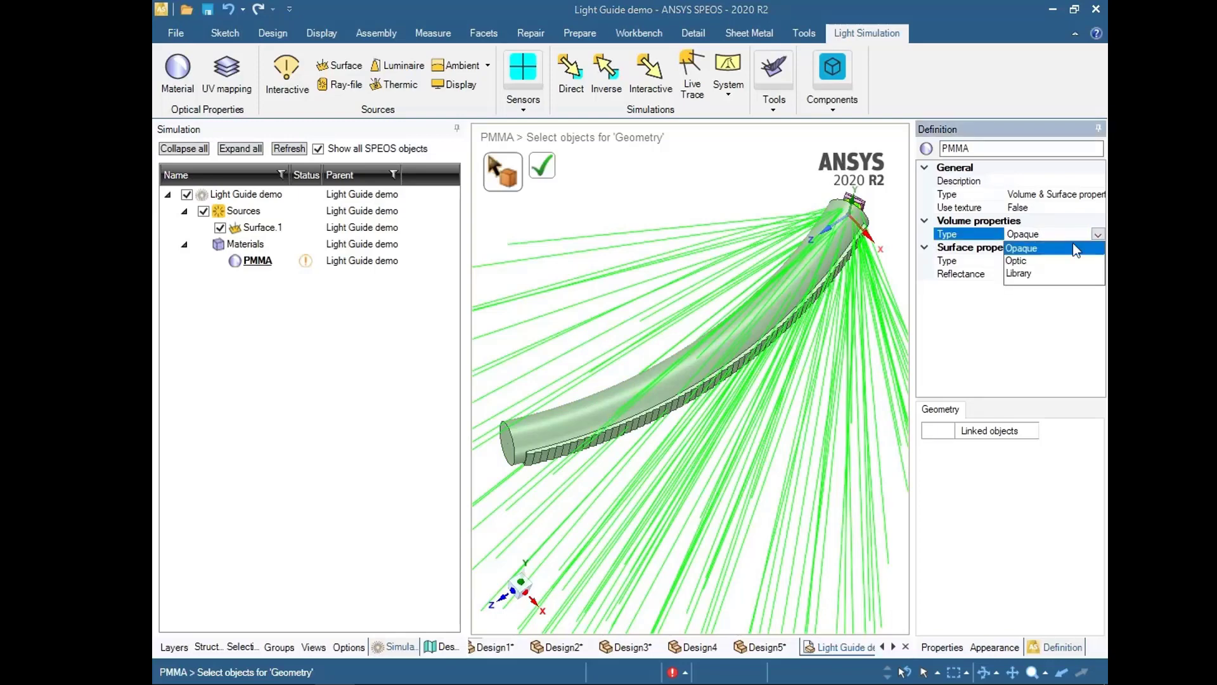
pyautogui.click(1020, 261)
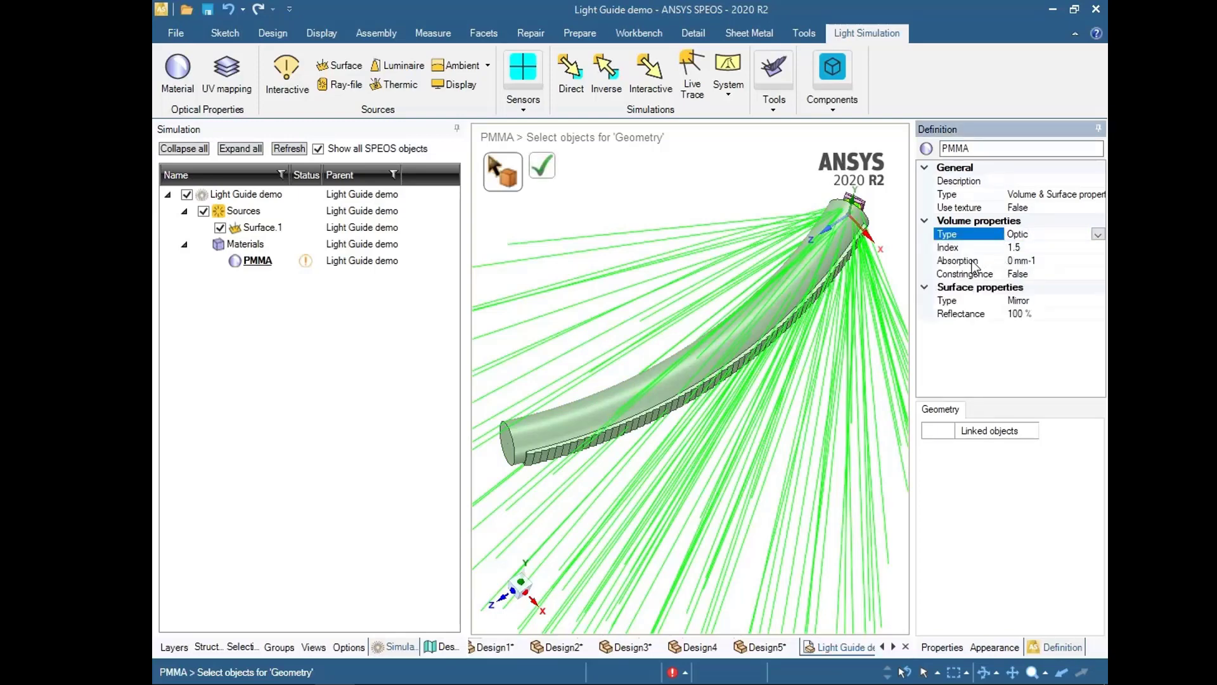
pyautogui.click(1037, 248)
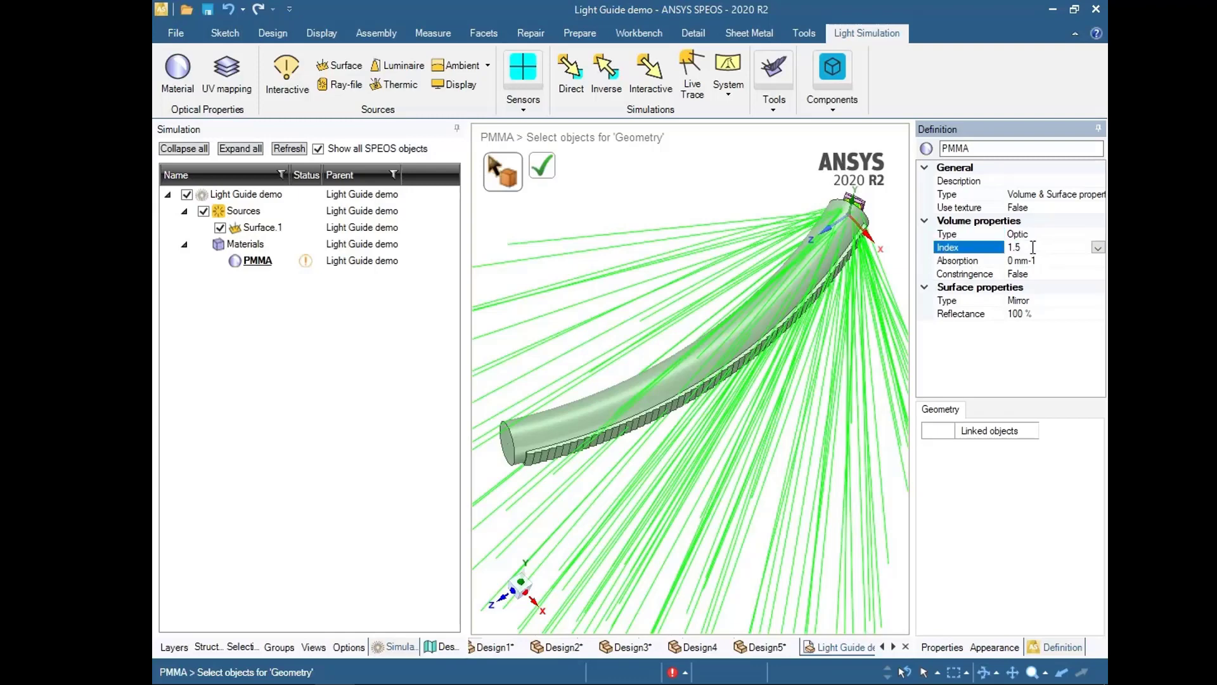
pyautogui.press('BackSpace')
pyautogui.write('49')
# Set the PMMA material's surface type to Optical Polished and assign the material to the light guide body.
pyautogui.click(1035, 300)
pyautogui.click(1044, 300)
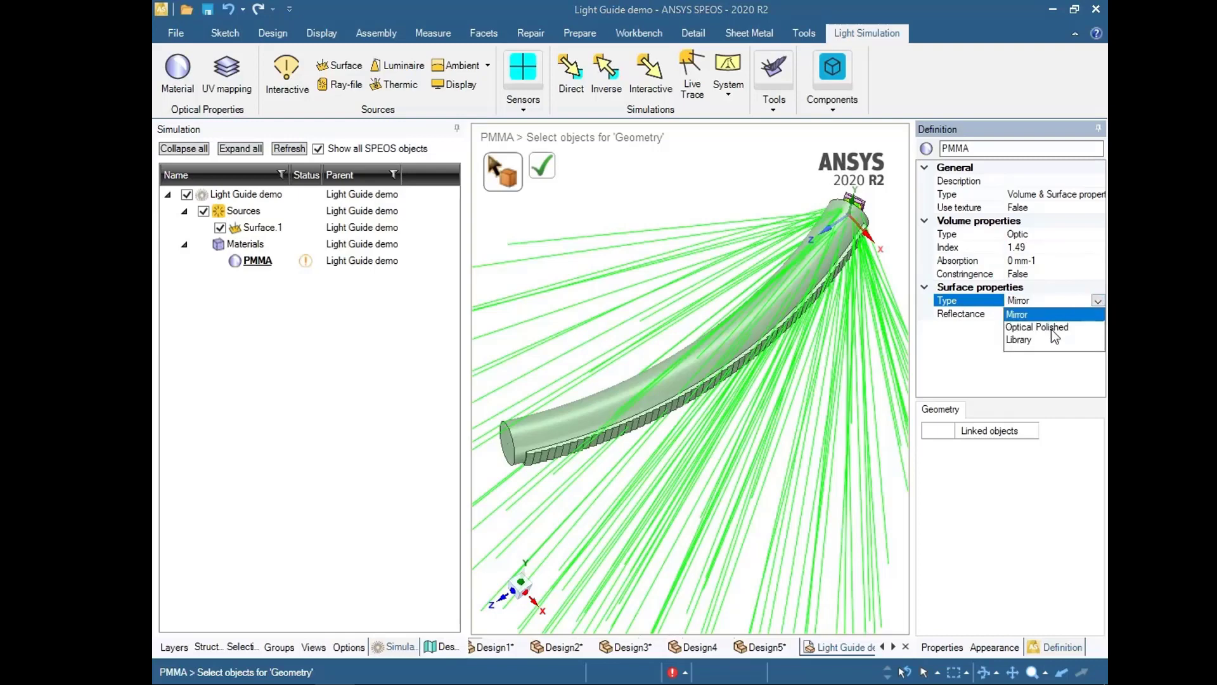
pyautogui.click(1052, 328)
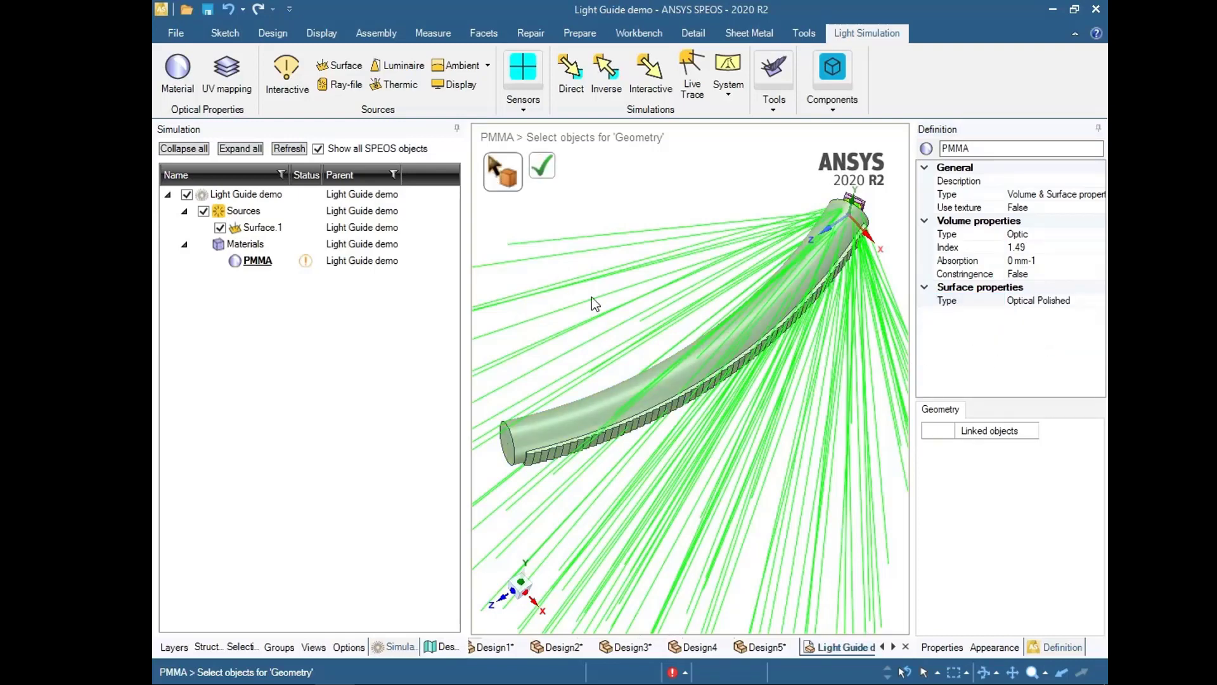
pyautogui.click(646, 383)
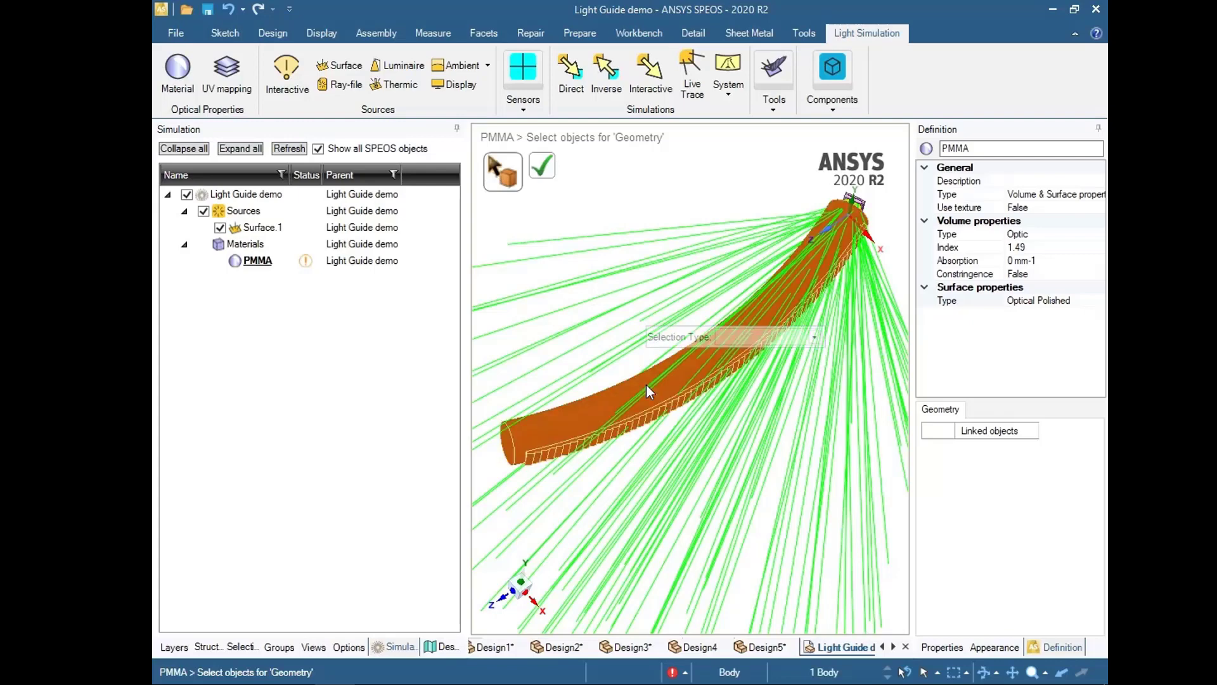
pyautogui.click(549, 176)
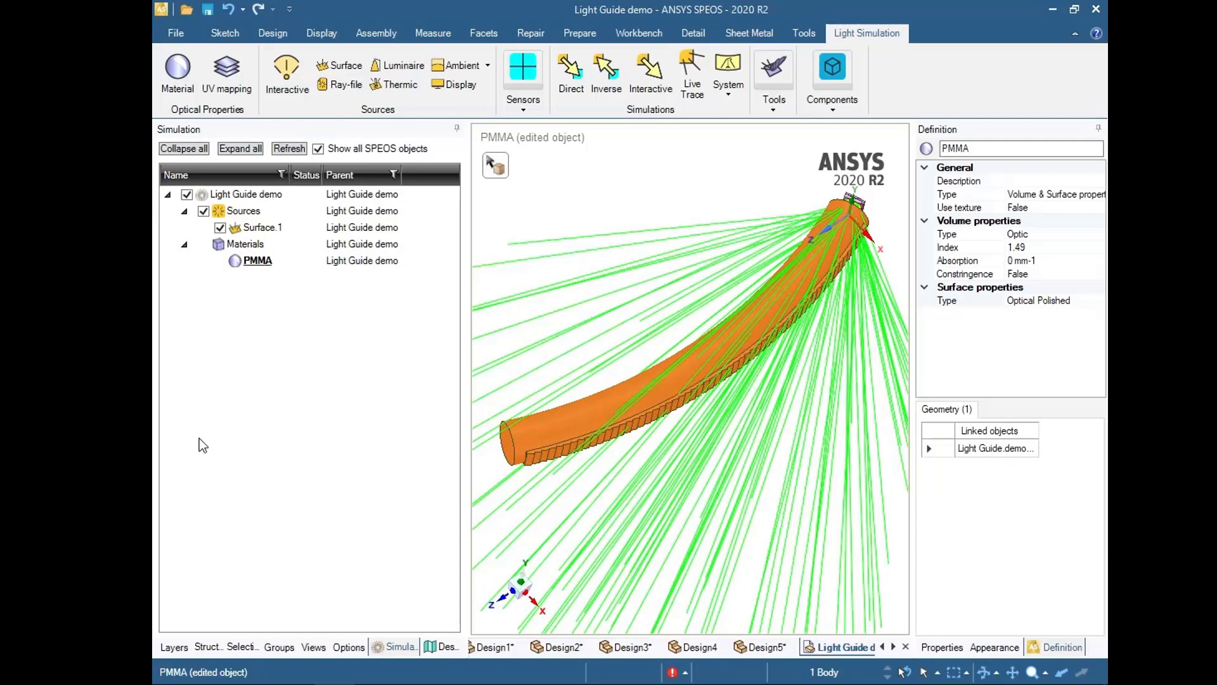
pyautogui.click(248, 410)
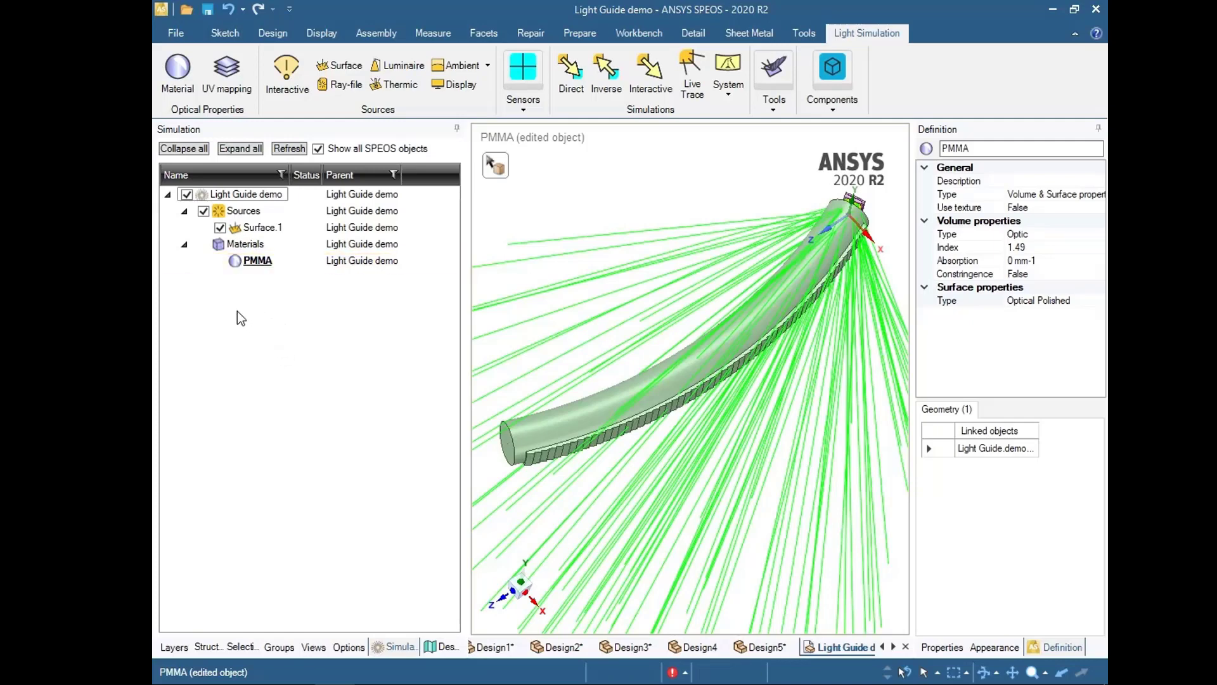
# Create a second optical material and name it LED.
pyautogui.click(178, 68)
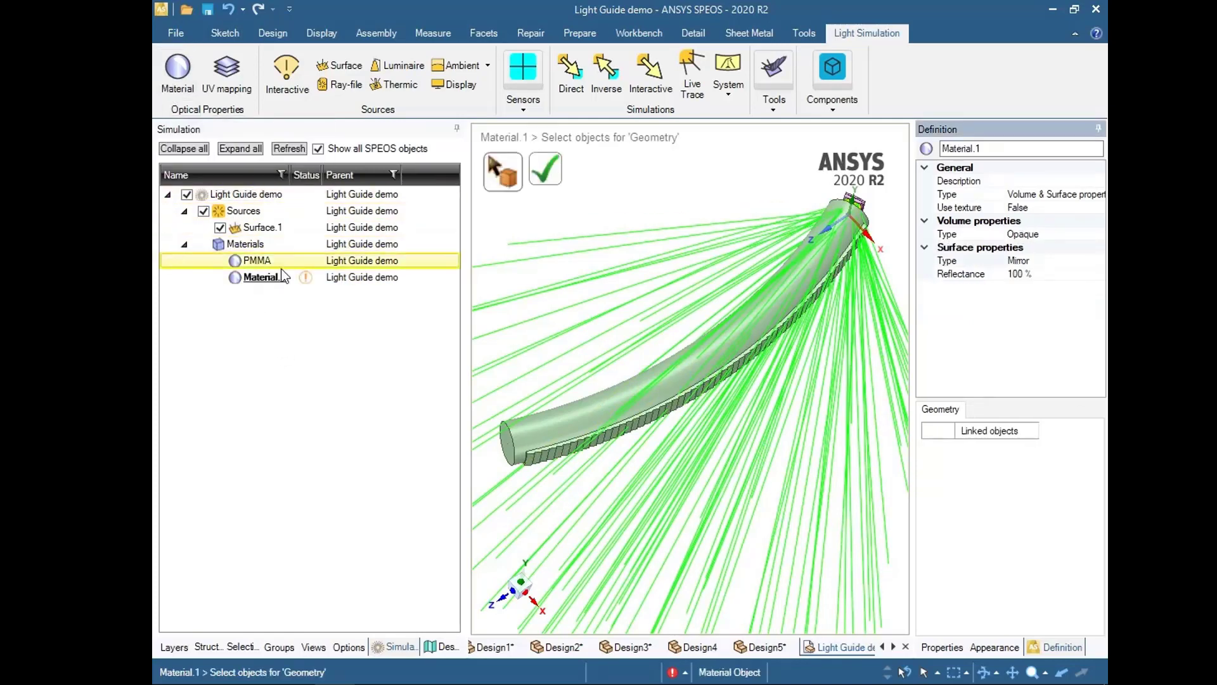
pyautogui.moveTo(274, 280)
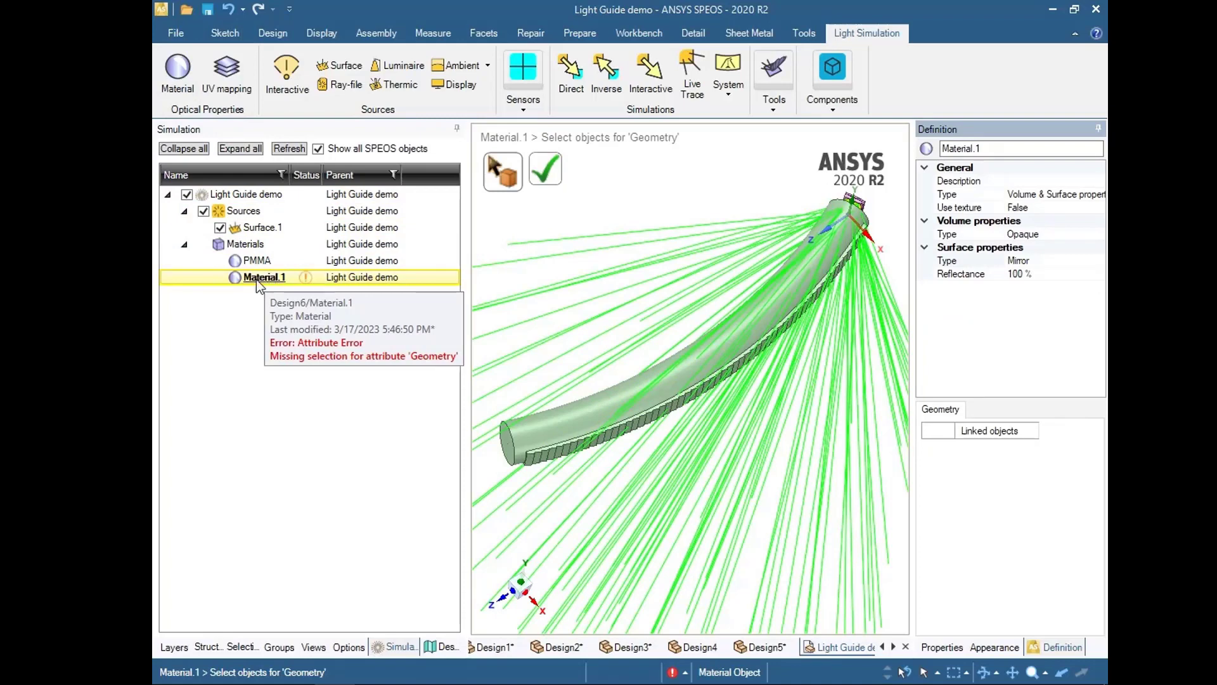
pyautogui.click(258, 282)
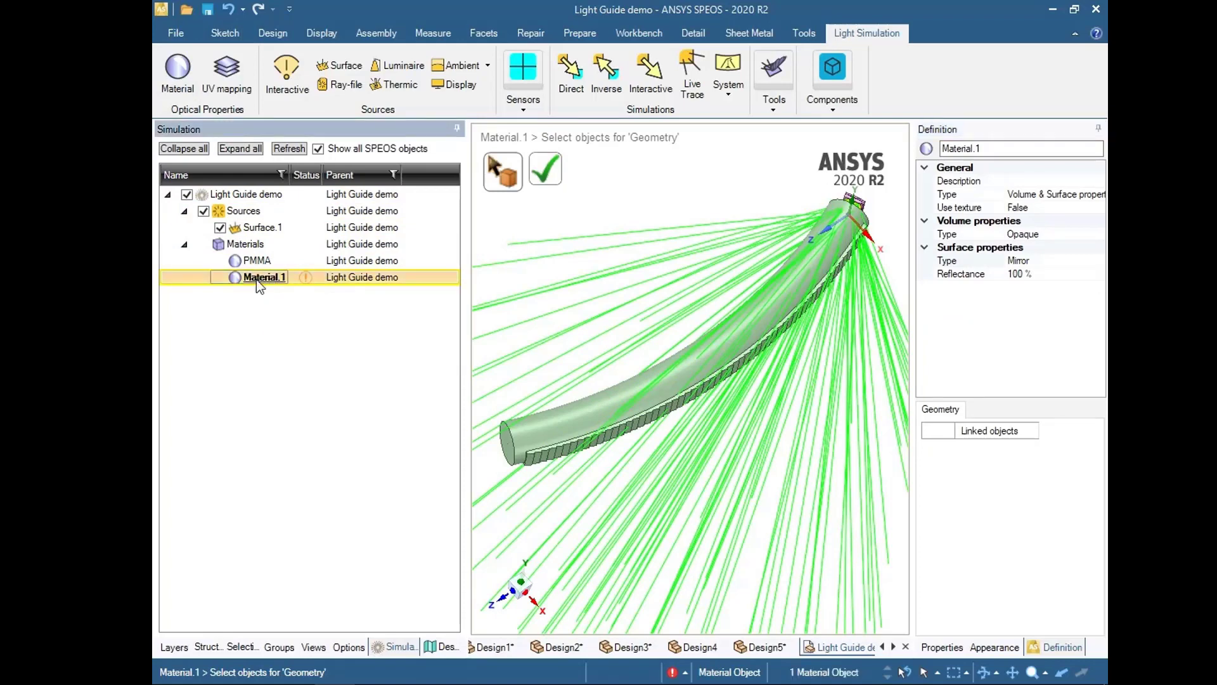
pyautogui.click(989, 148)
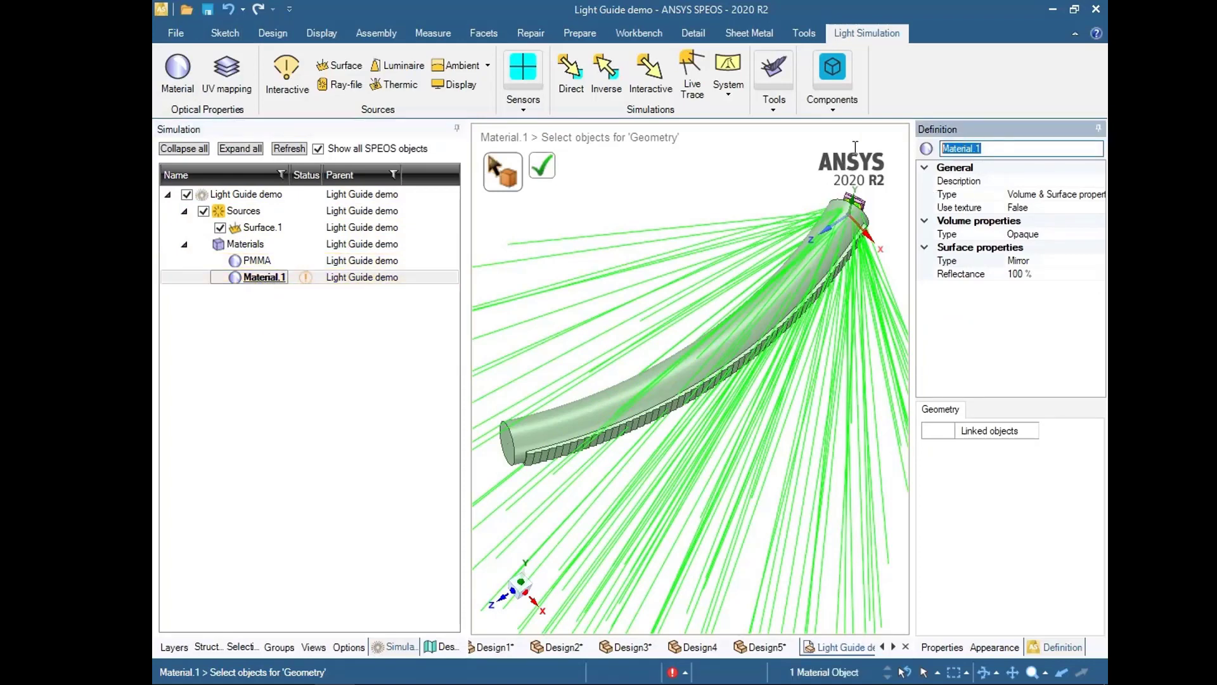
pyautogui.write('LED')
pyautogui.click(353, 321)
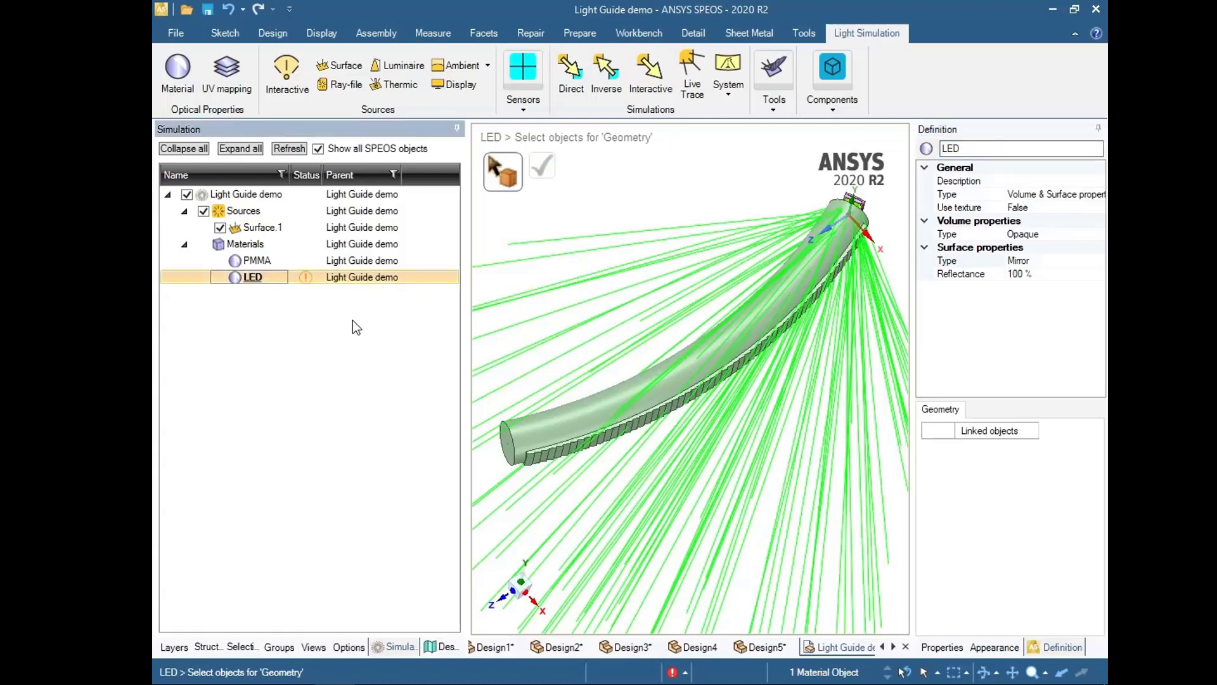
# Set the LED material's surface type to Optical Polished.
pyautogui.click(1059, 263)
pyautogui.click(1099, 262)
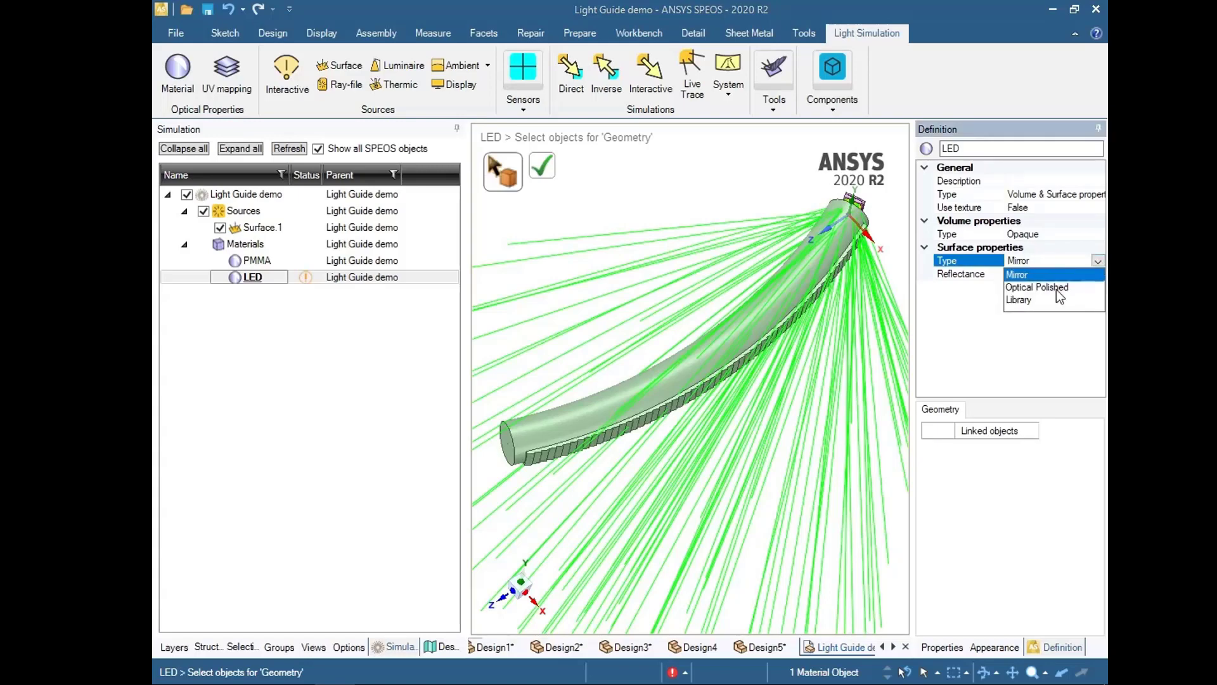
pyautogui.click(1056, 289)
pyautogui.click(632, 261)
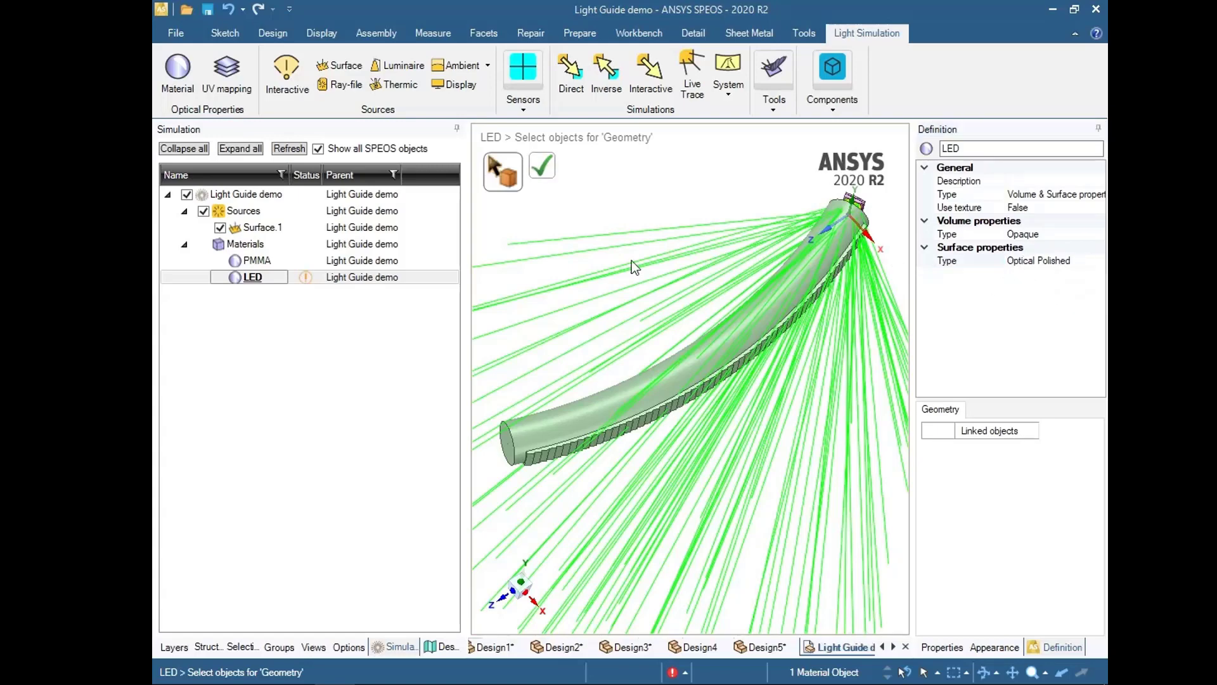
pyautogui.click(277, 325)
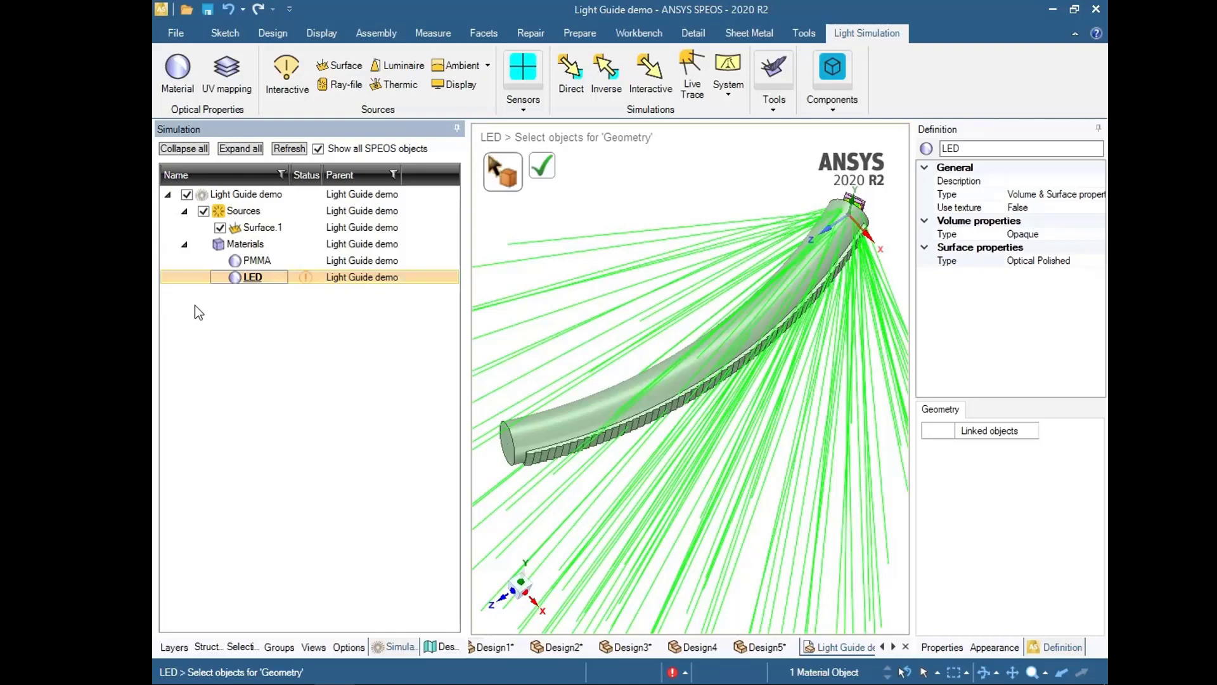
pyautogui.moveTo(258, 277)
pyautogui.click(684, 254)
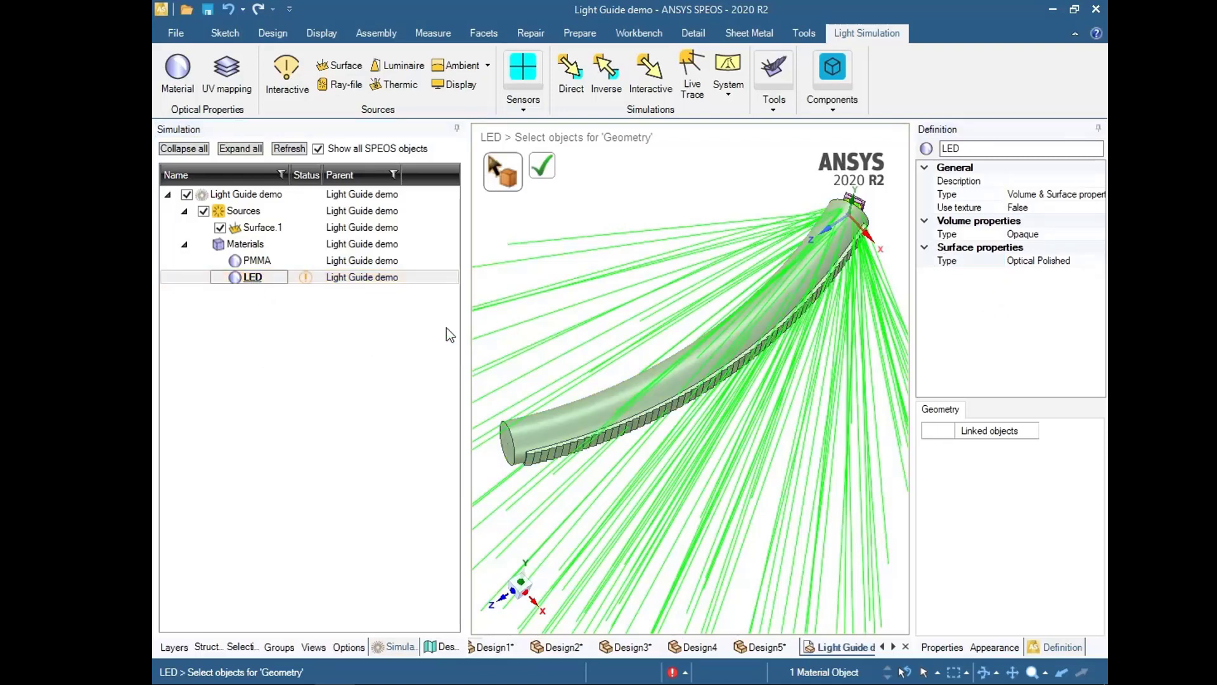
# Assign the LED material to the LED body at the end of the light guide.
pyautogui.click(492, 174)
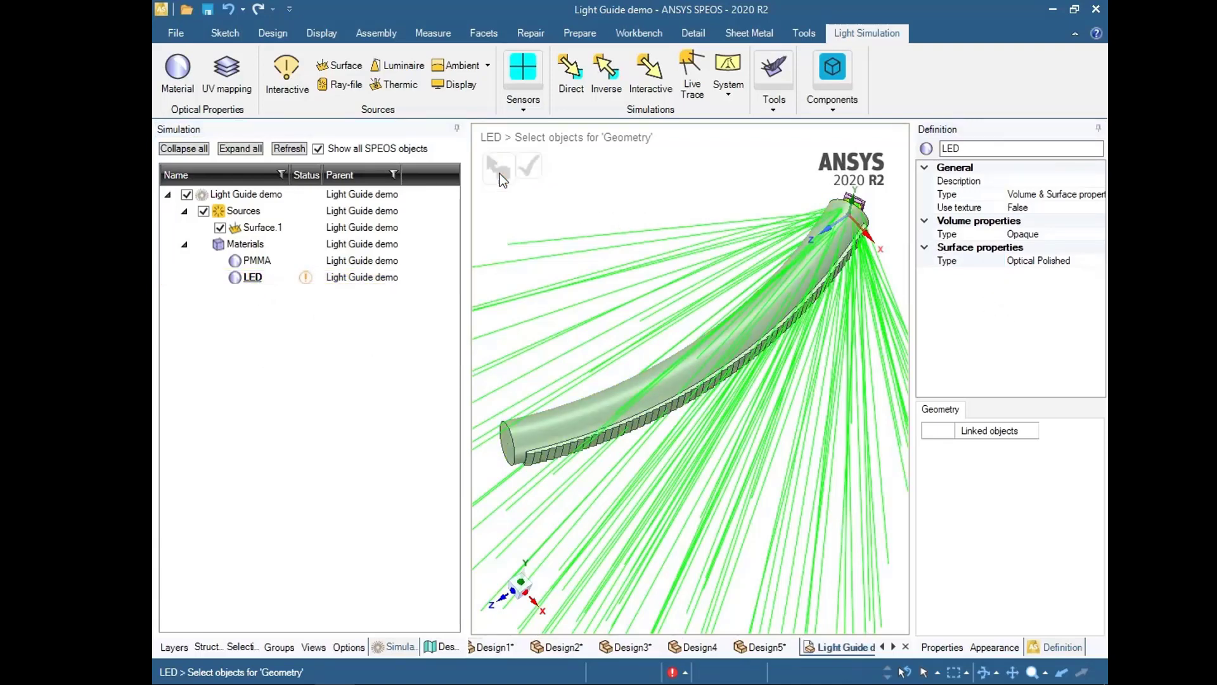
pyautogui.click(854, 205)
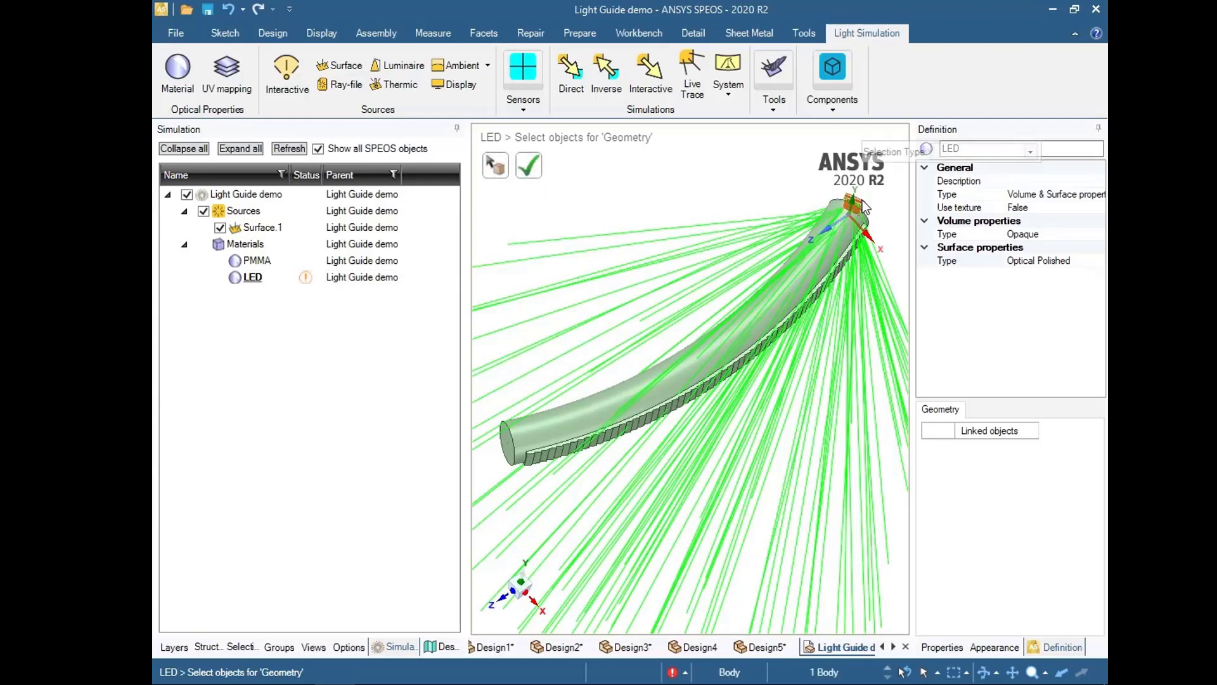
pyautogui.click(540, 170)
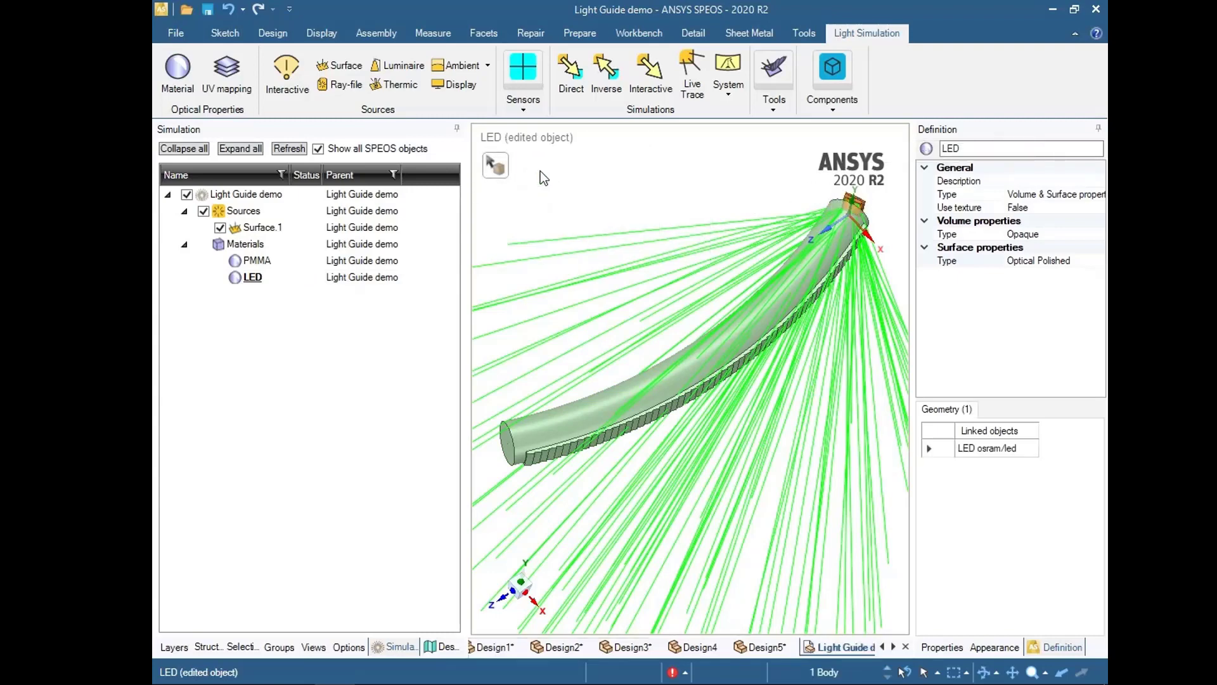
pyautogui.click(250, 324)
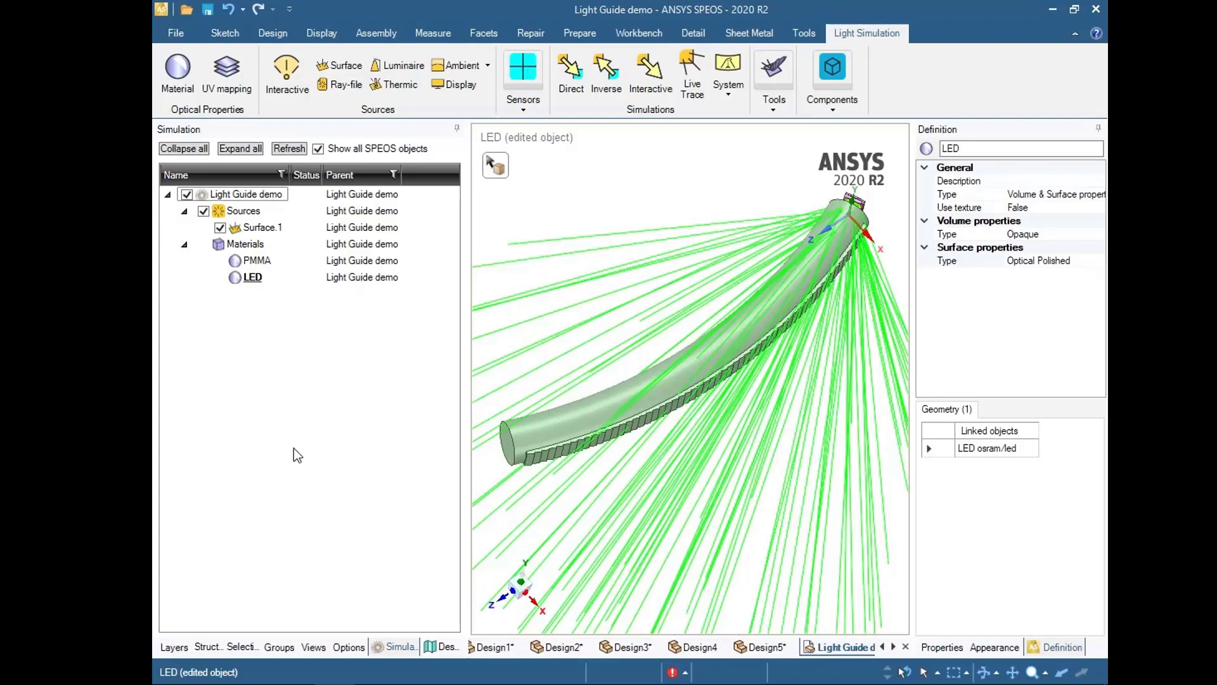
# Add a radiance sensor to the simulation.
pyautogui.click(523, 99)
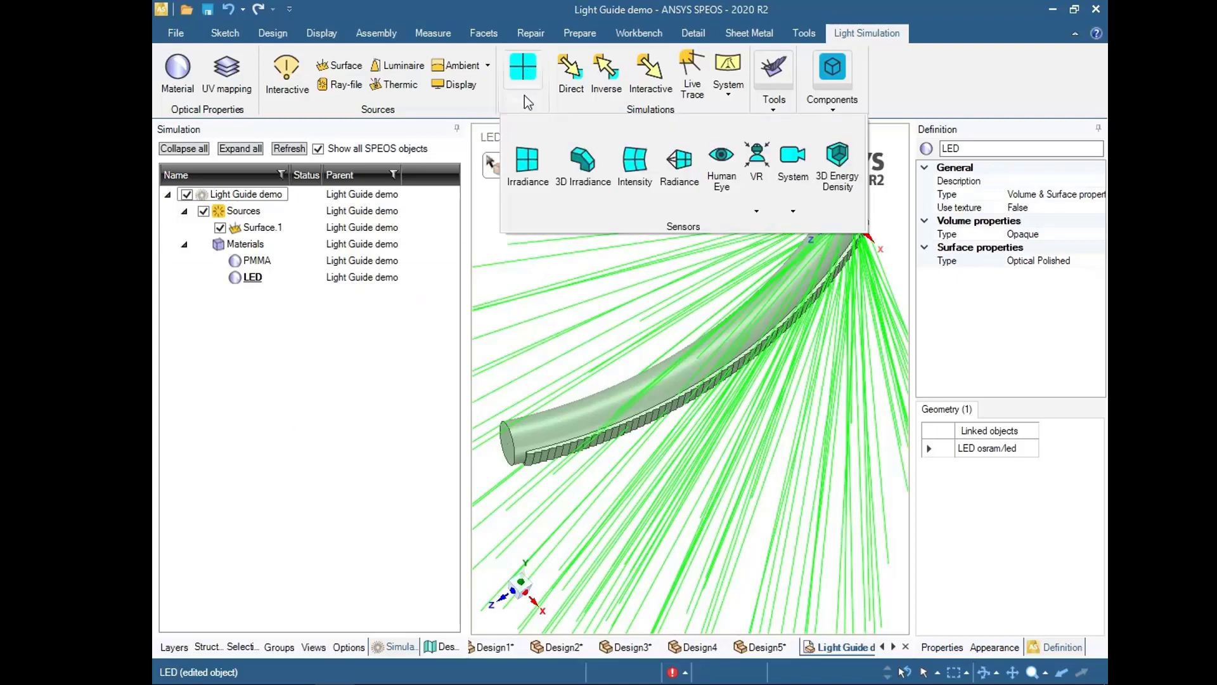
pyautogui.click(684, 166)
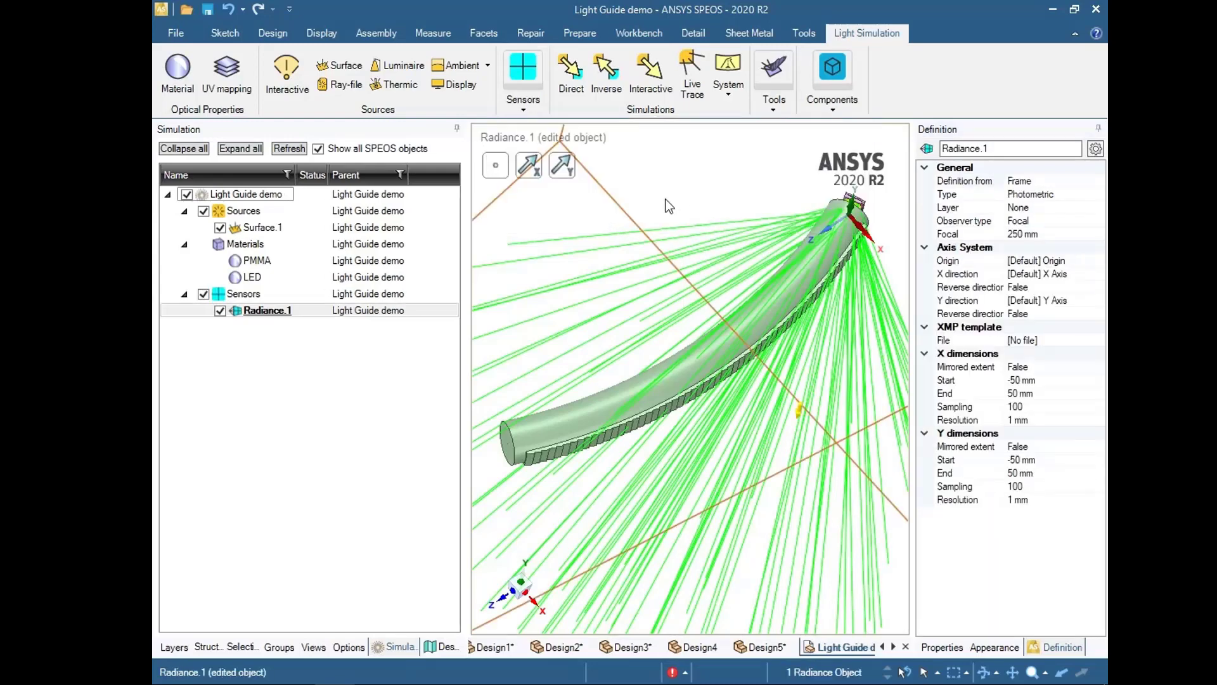
# Shrink the radiance sensor to an X range of about -24 to 19 mm and a Y end of about 22 mm.
pyautogui.click(269, 38)
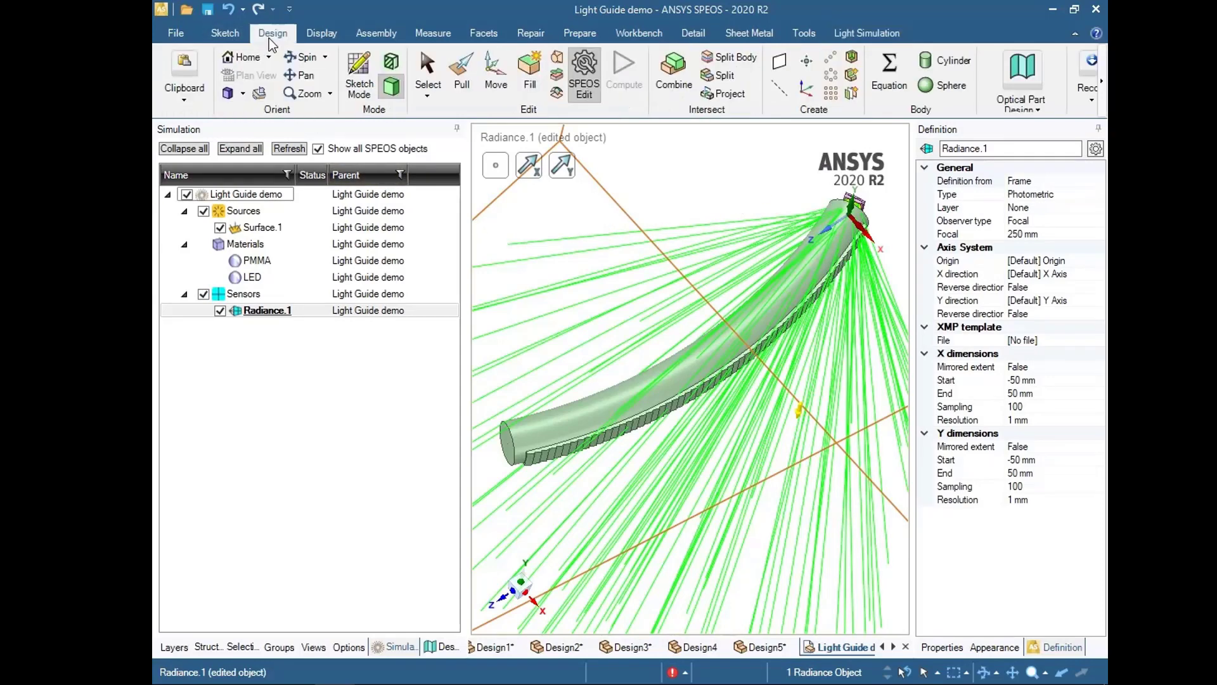
pyautogui.click(329, 94)
pyautogui.click(311, 146)
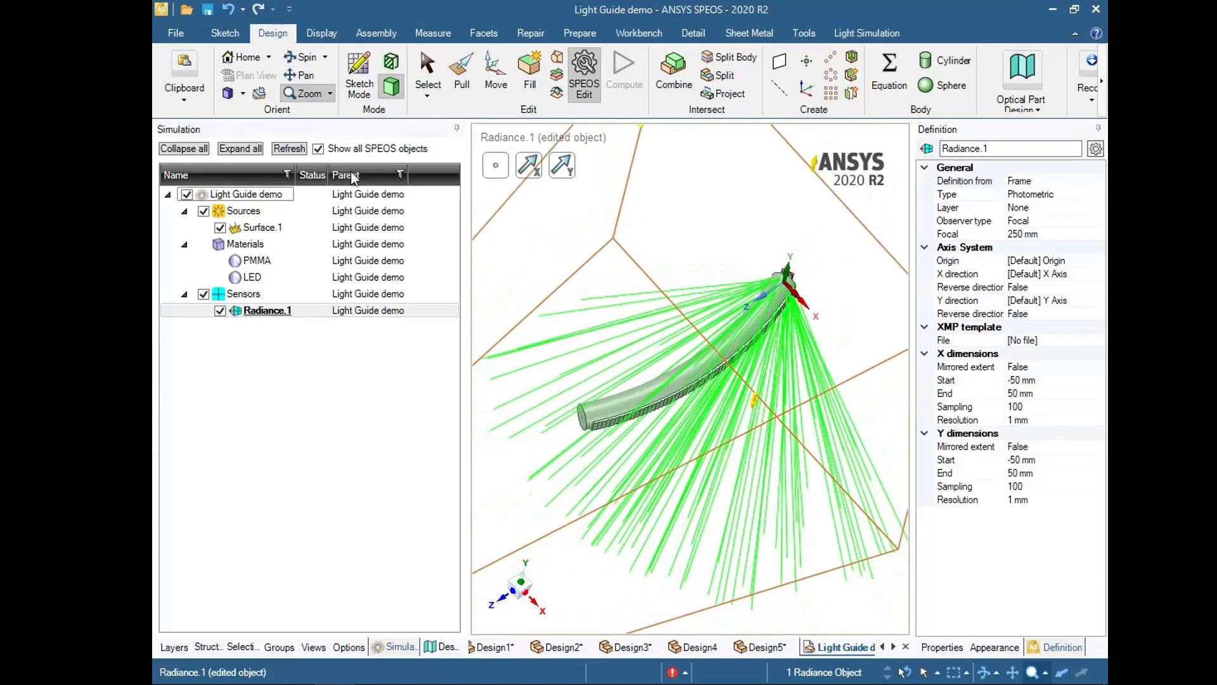
pyautogui.click(329, 94)
pyautogui.click(320, 164)
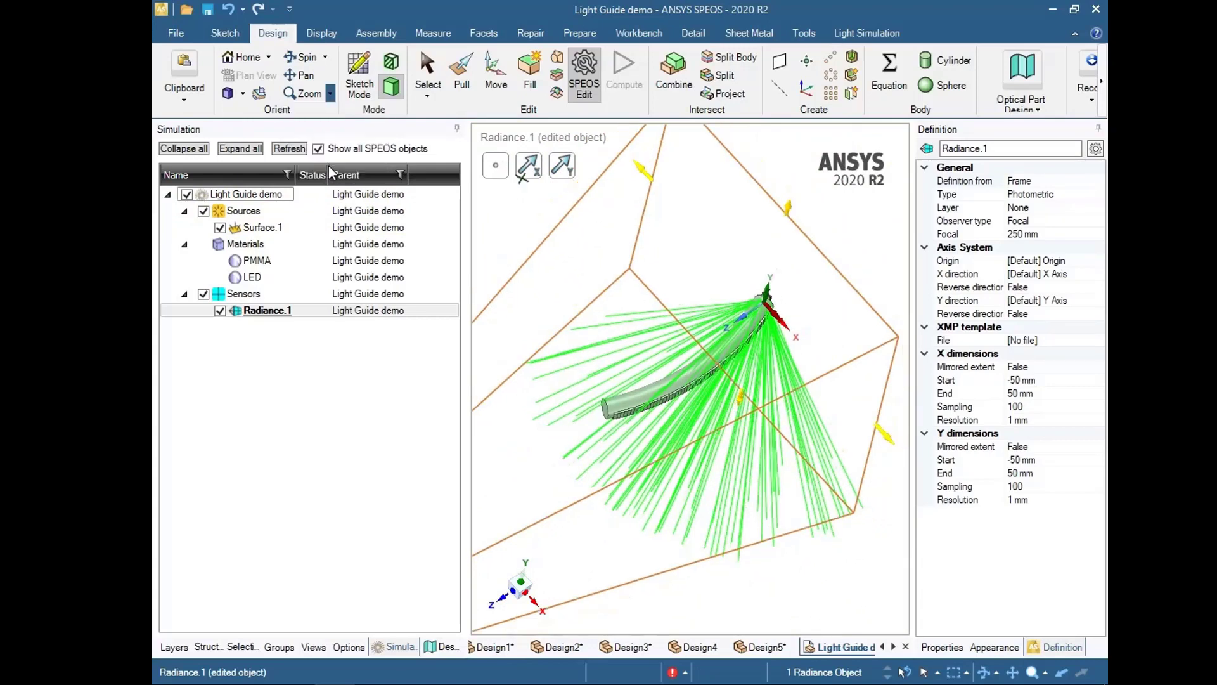
pyautogui.moveTo(704, 479); pyautogui.dragTo(685, 533, button='middle')
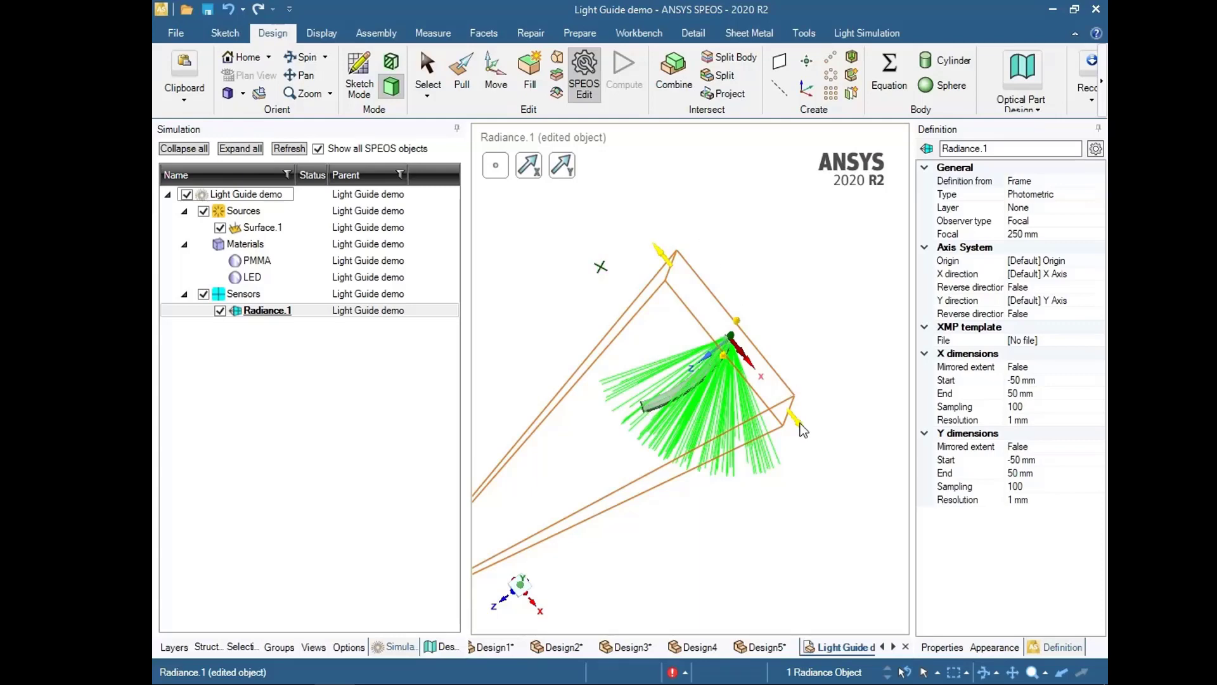
pyautogui.moveTo(796, 421)
pyautogui.mouseDown()
pyautogui.moveTo(770, 402)
pyautogui.moveTo(805, 431)
pyautogui.moveTo(833, 419)
pyautogui.moveTo(811, 501)
pyautogui.moveTo(825, 464)
pyautogui.moveTo(797, 434)
pyautogui.mouseUp()
pyautogui.moveTo(778, 317); pyautogui.dragTo(772, 261, button='middle')
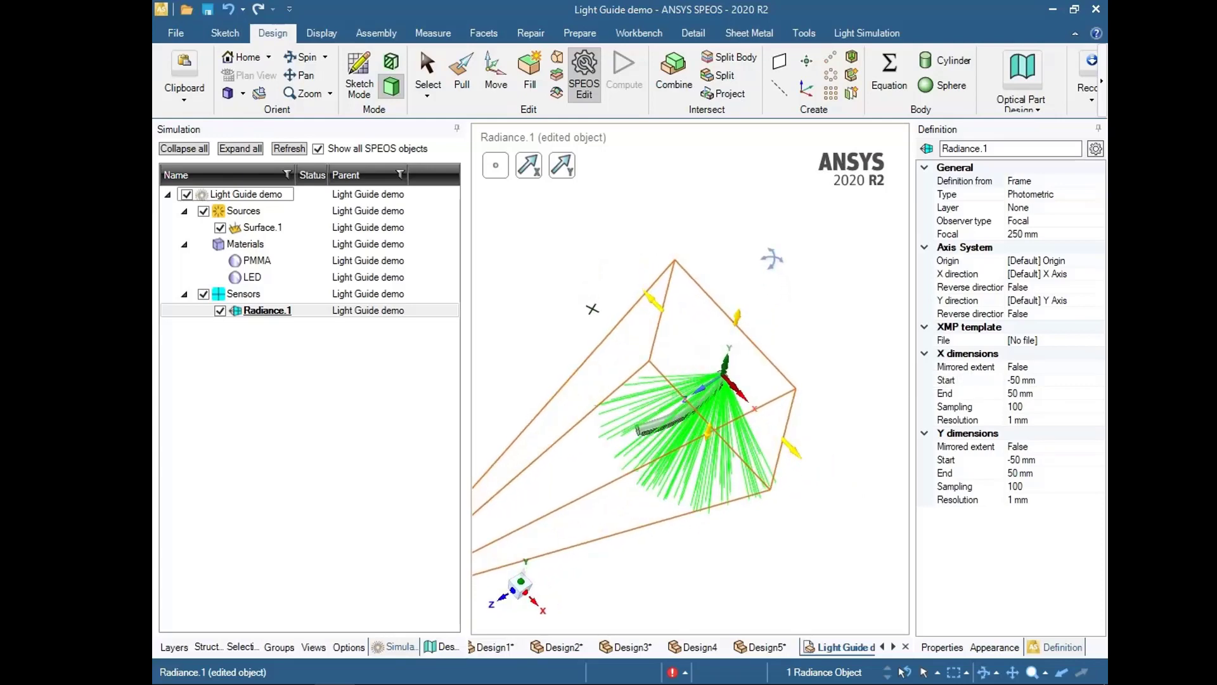
pyautogui.moveTo(743, 323); pyautogui.dragTo(729, 348)
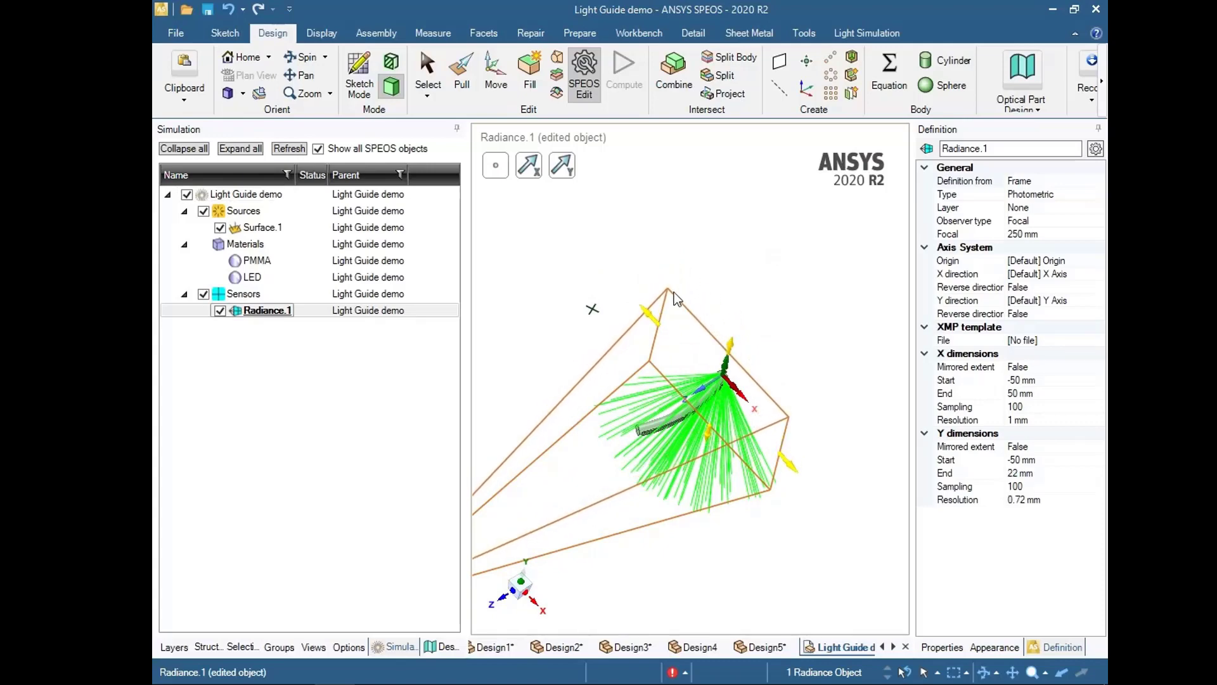
pyautogui.moveTo(655, 324); pyautogui.dragTo(684, 351)
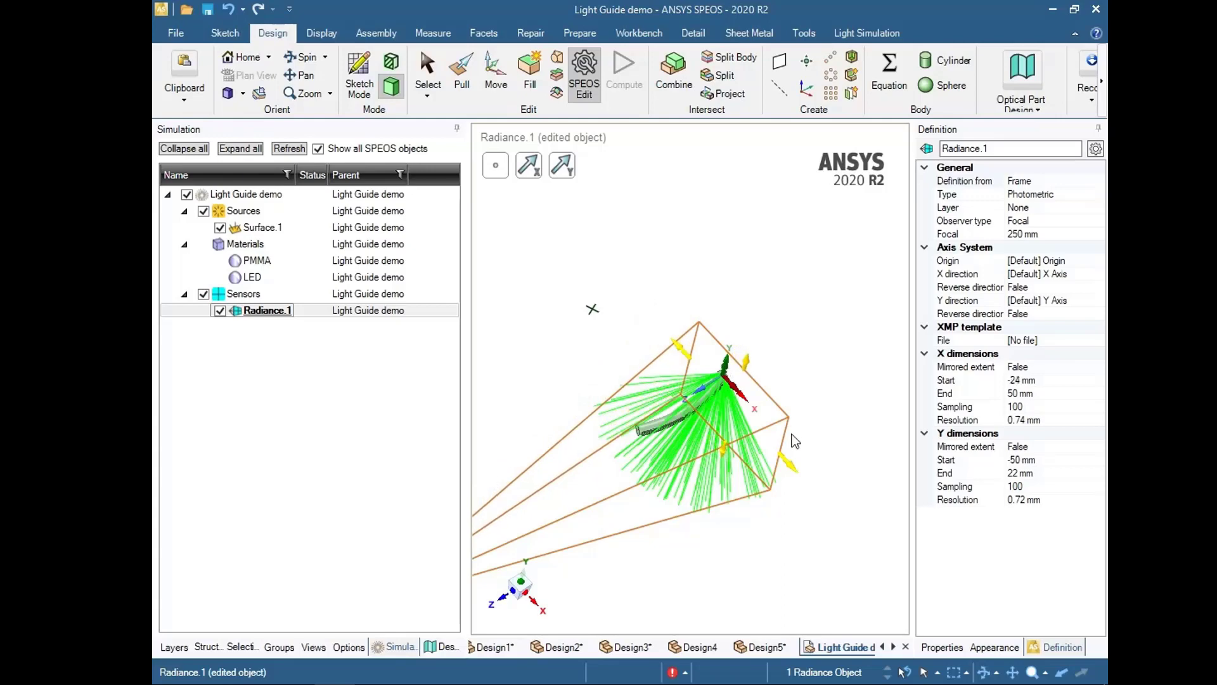
pyautogui.moveTo(792, 466); pyautogui.dragTo(758, 436)
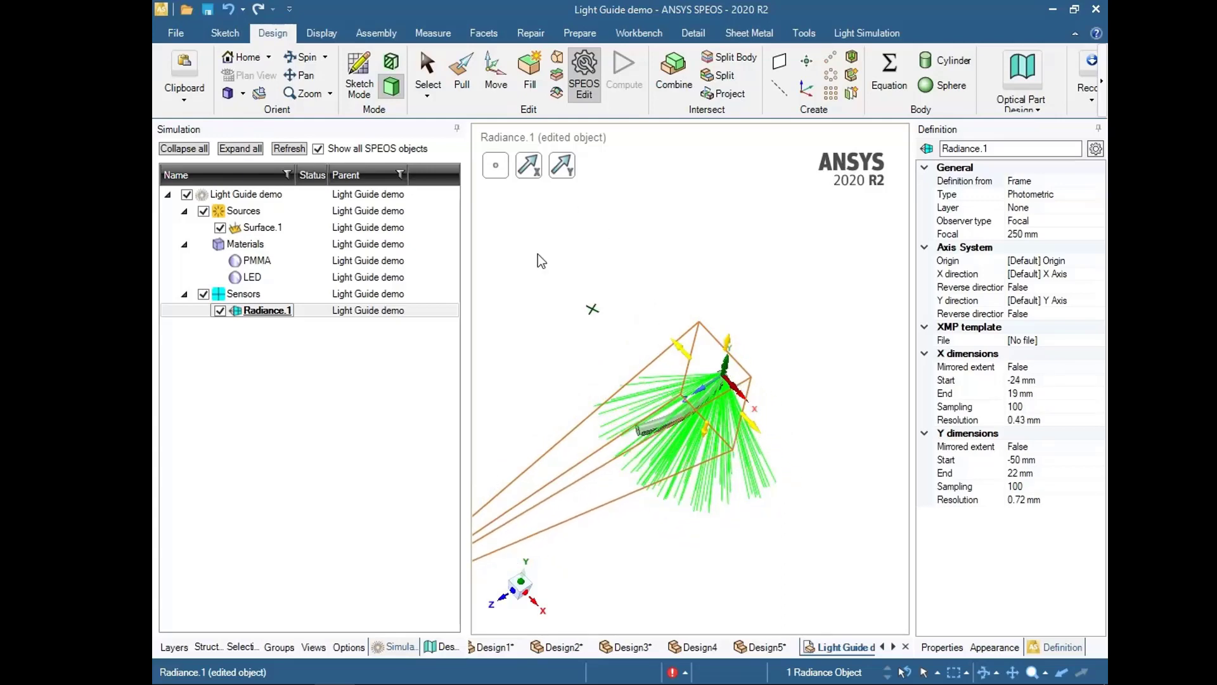
# Move the radiance sensor along its Z axis to just beyond the light guide's free end.
pyautogui.click(496, 75)
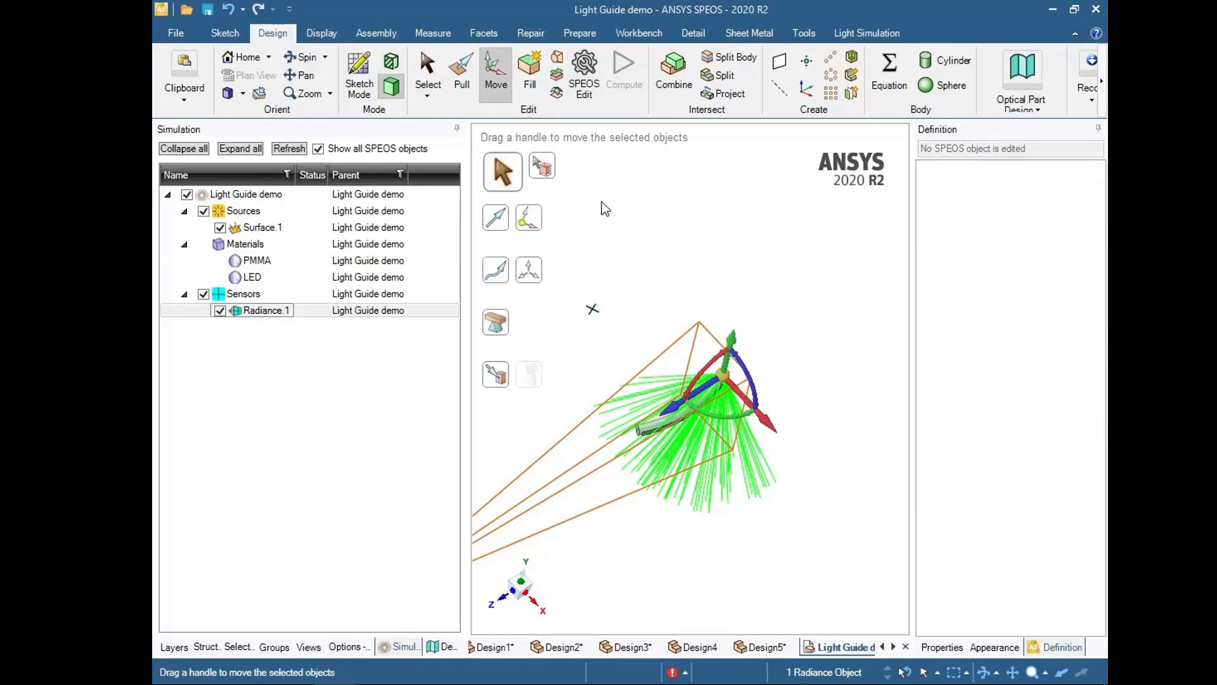
pyautogui.keyDown('ctrl'); pyautogui.click(672, 409); pyautogui.keyUp('ctrl')
pyautogui.moveTo(674, 411); pyautogui.dragTo(576, 465)
pyautogui.click(602, 352)
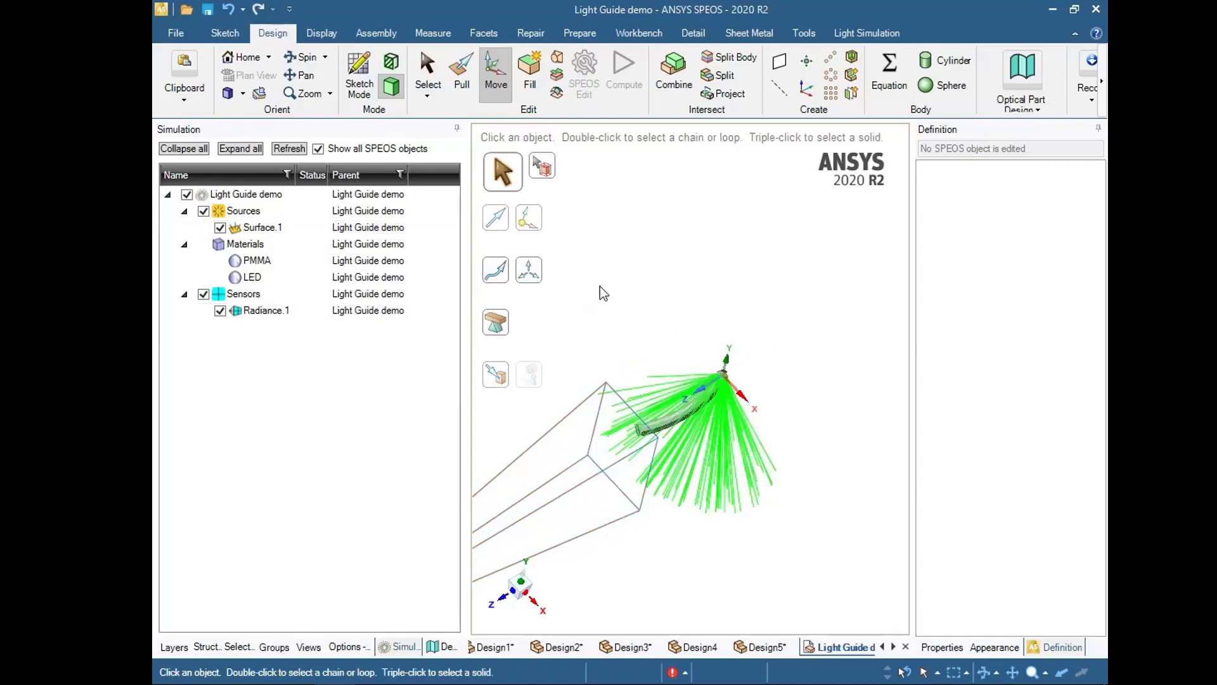
# Reopen the radiance sensor for editing and narrow it to about -5 to 12 mm in X and -14 to 17 mm in Y.
pyautogui.click(272, 316)
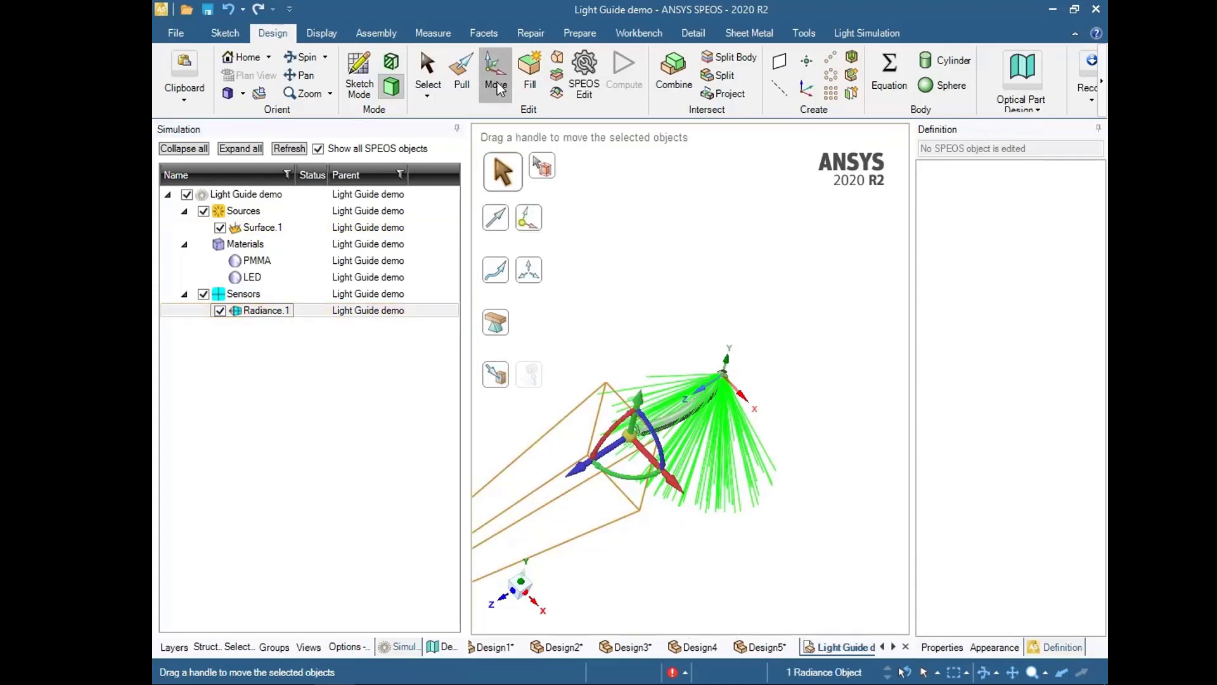
pyautogui.click(435, 65)
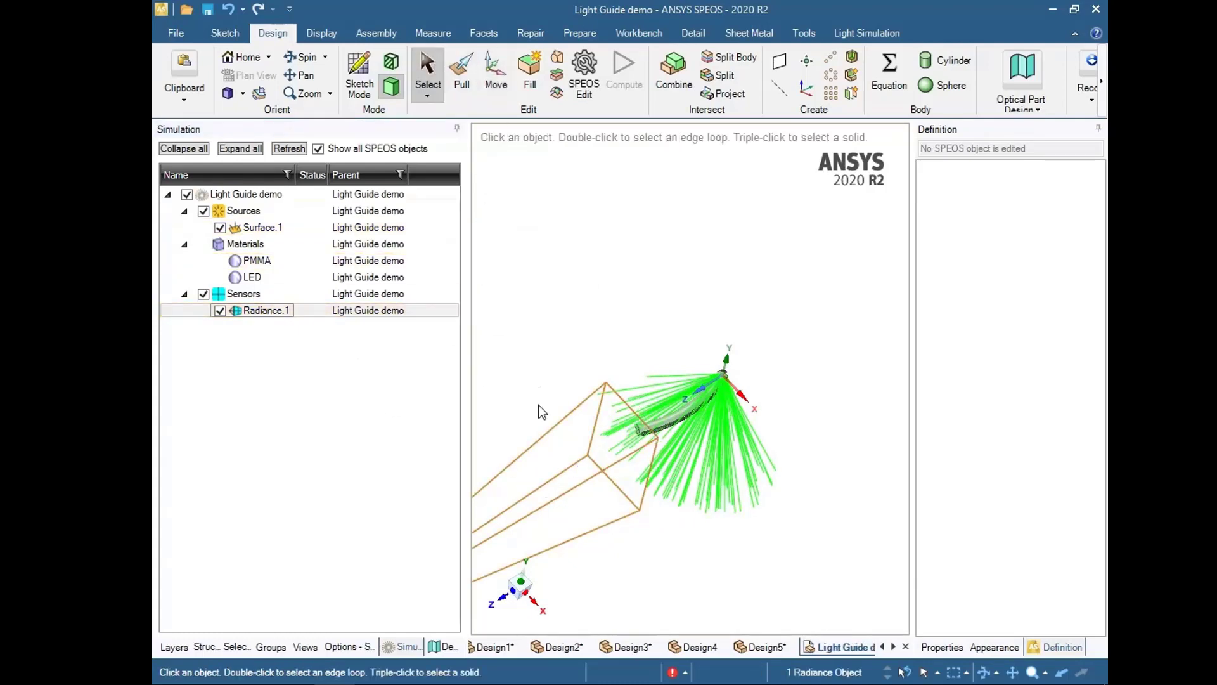
pyautogui.click(247, 300)
pyautogui.doubleClick(255, 311)
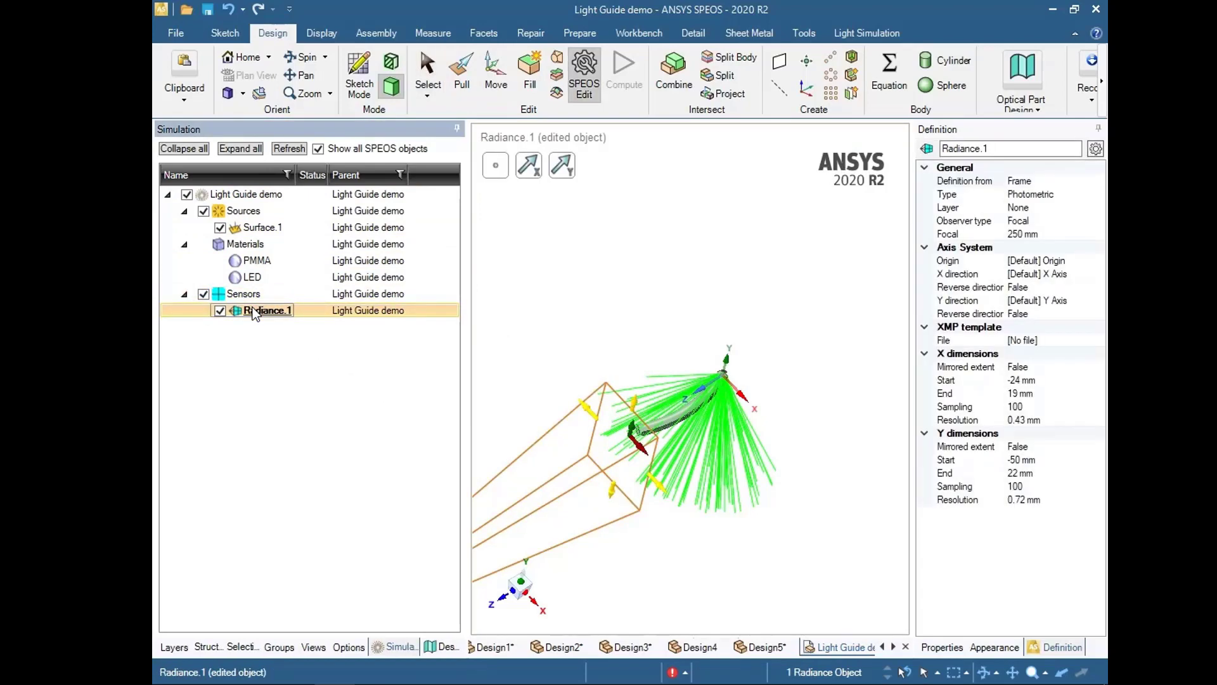
pyautogui.moveTo(660, 489); pyautogui.dragTo(618, 455)
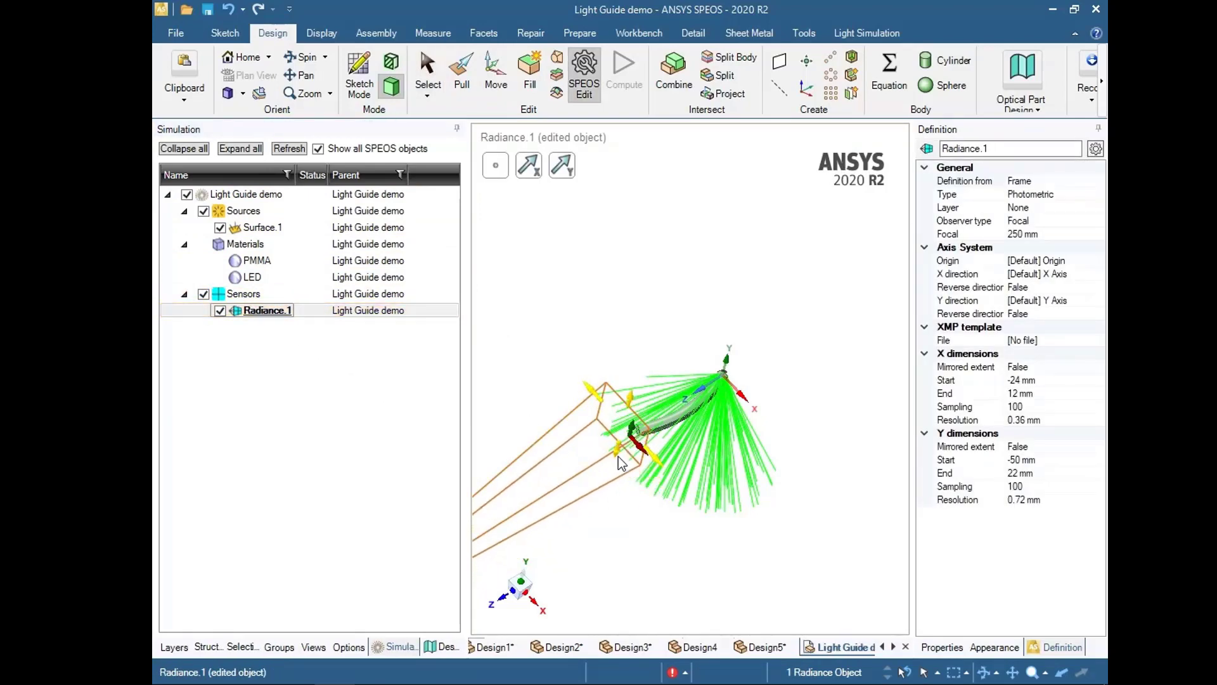
pyautogui.moveTo(635, 404); pyautogui.dragTo(616, 423)
# Adjust the radiance sensor to about -9 to 7 mm in X and -10 to 12 mm in Y, and reverse its X direction.
pyautogui.moveTo(640, 522); pyautogui.dragTo(742, 441, button='middle')
pyautogui.moveTo(645, 533); pyautogui.dragTo(698, 531, button='middle')
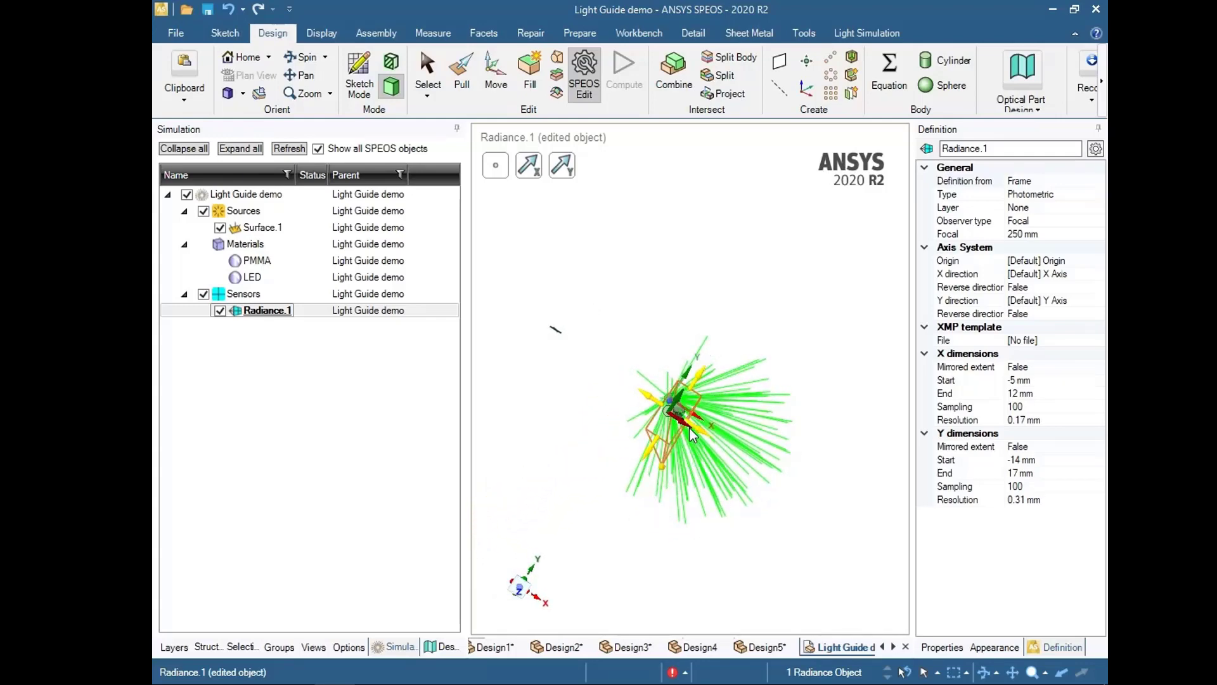
pyautogui.moveTo(688, 431); pyautogui.dragTo(693, 388)
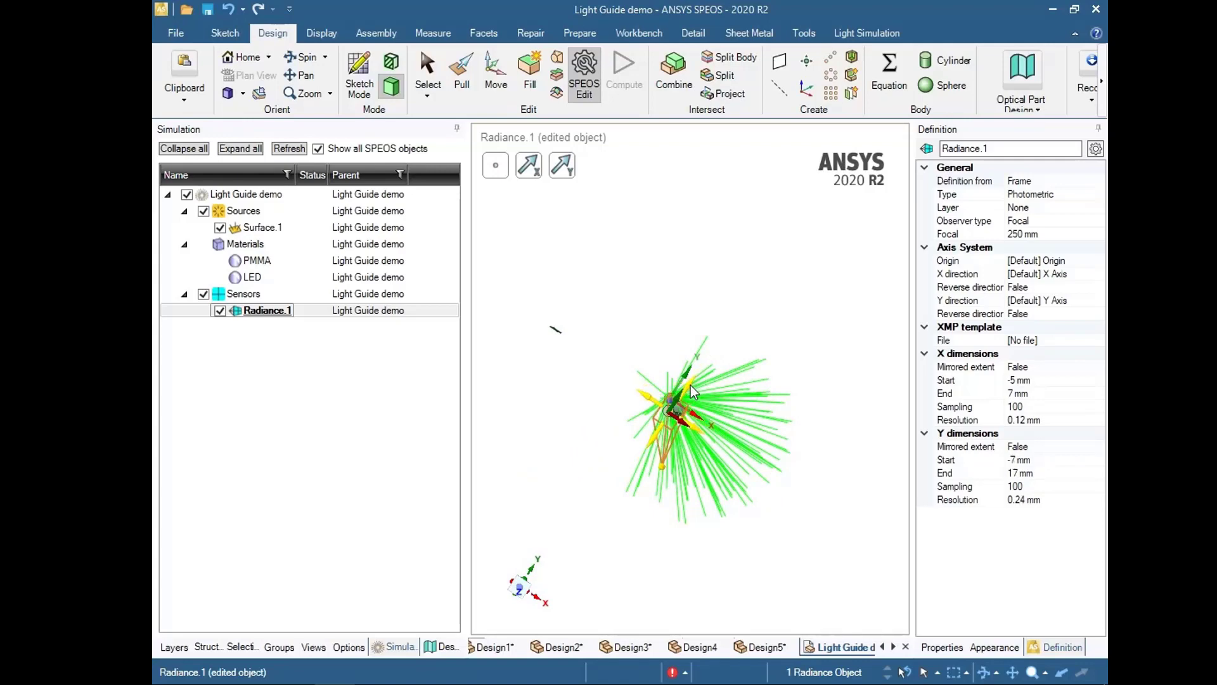
pyautogui.moveTo(690, 388); pyautogui.dragTo(734, 491)
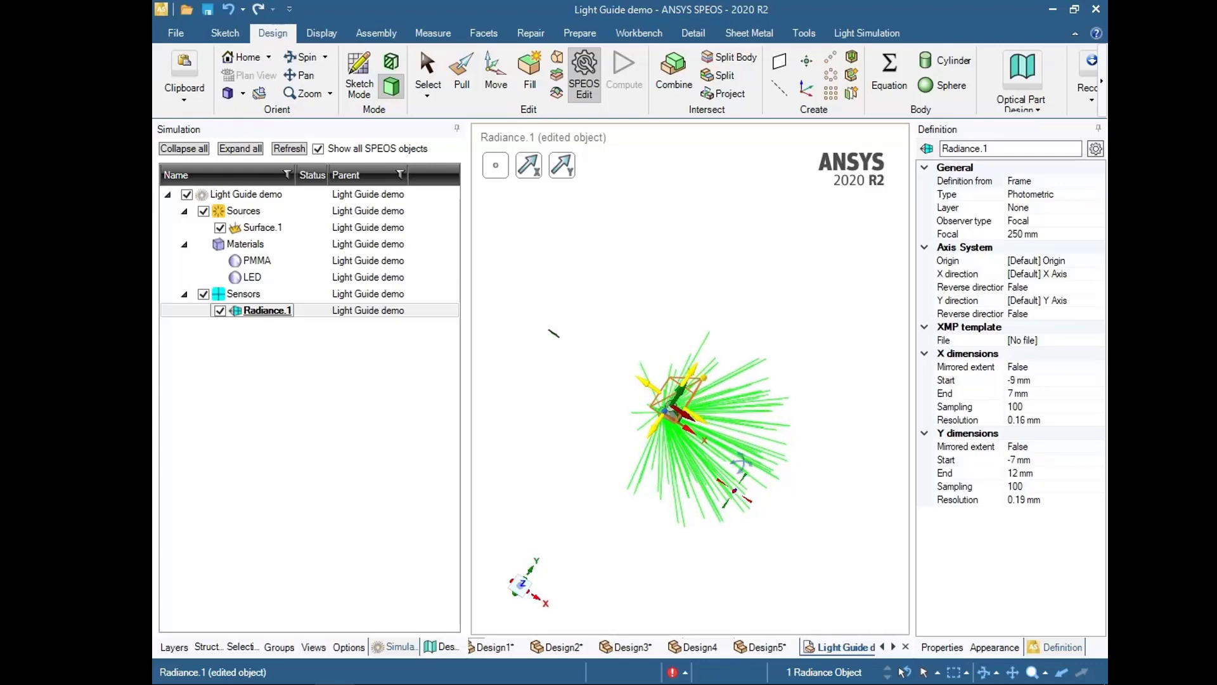
pyautogui.moveTo(656, 437); pyautogui.dragTo(653, 447)
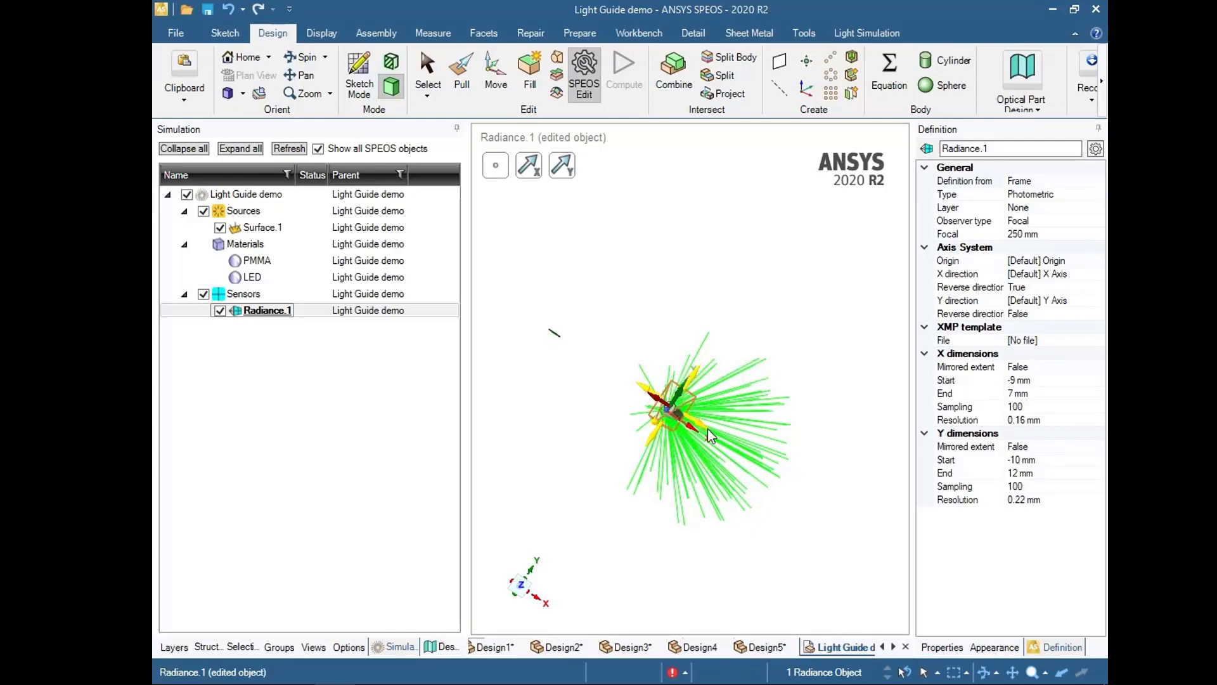
pyautogui.click(768, 413)
# Rotate the radiance sensor so its frustum extends away from the light guide's free end, with a final angle of about 16°.
pyautogui.moveTo(764, 416); pyautogui.dragTo(717, 451, button='middle')
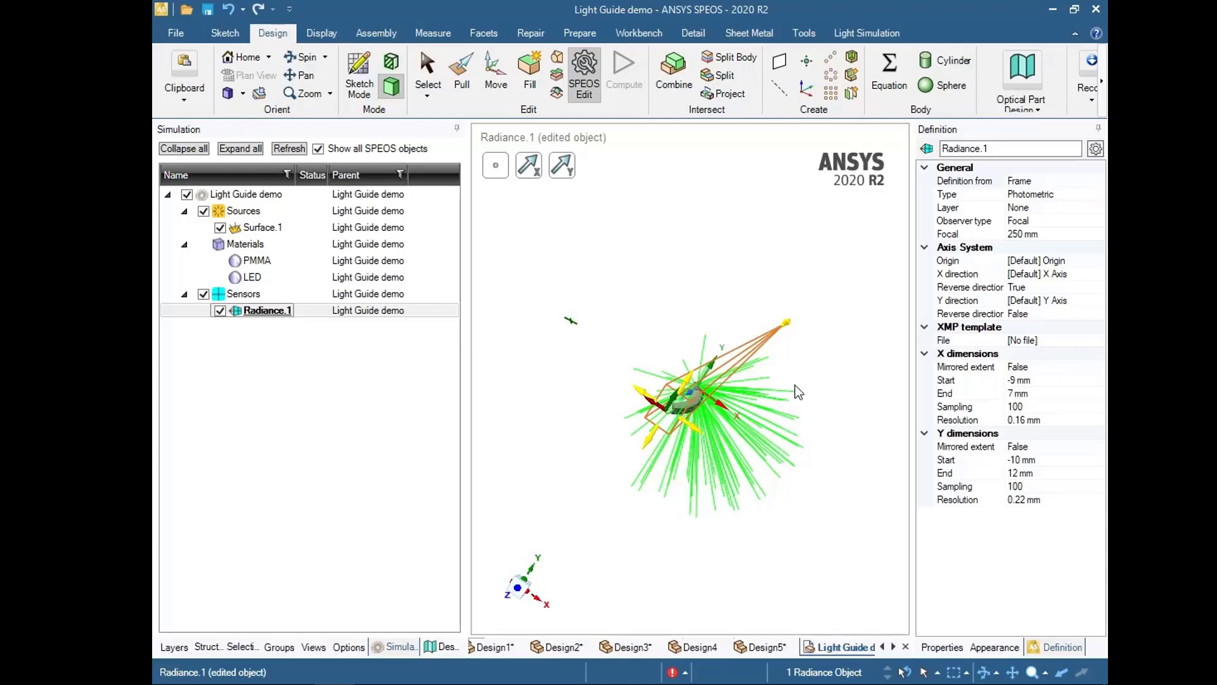
pyautogui.moveTo(796, 388)
pyautogui.mouseDown(button='middle')
pyautogui.moveTo(771, 398)
pyautogui.moveTo(764, 554)
pyautogui.moveTo(705, 517)
pyautogui.moveTo(606, 336)
pyautogui.moveTo(631, 373)
pyautogui.mouseUp(button='middle')
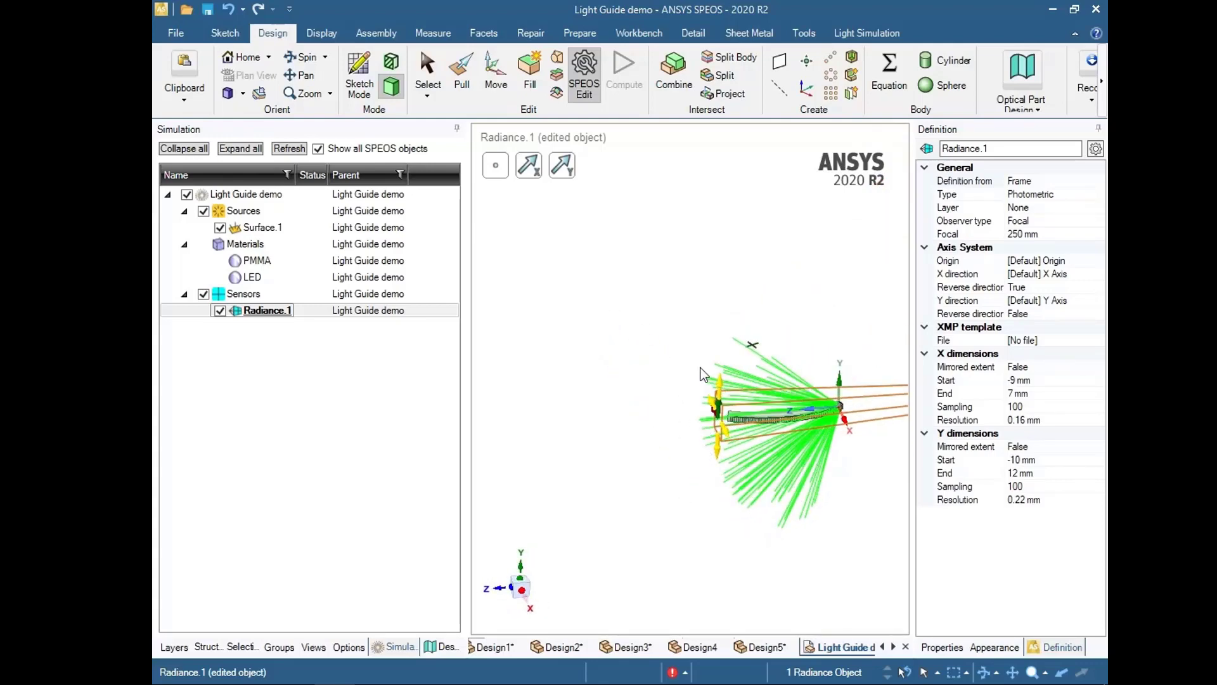
pyautogui.moveTo(705, 383)
pyautogui.mouseDown(button='middle')
pyautogui.moveTo(653, 372)
pyautogui.moveTo(660, 415)
pyautogui.moveTo(761, 412)
pyautogui.moveTo(790, 362)
pyautogui.mouseUp(button='middle')
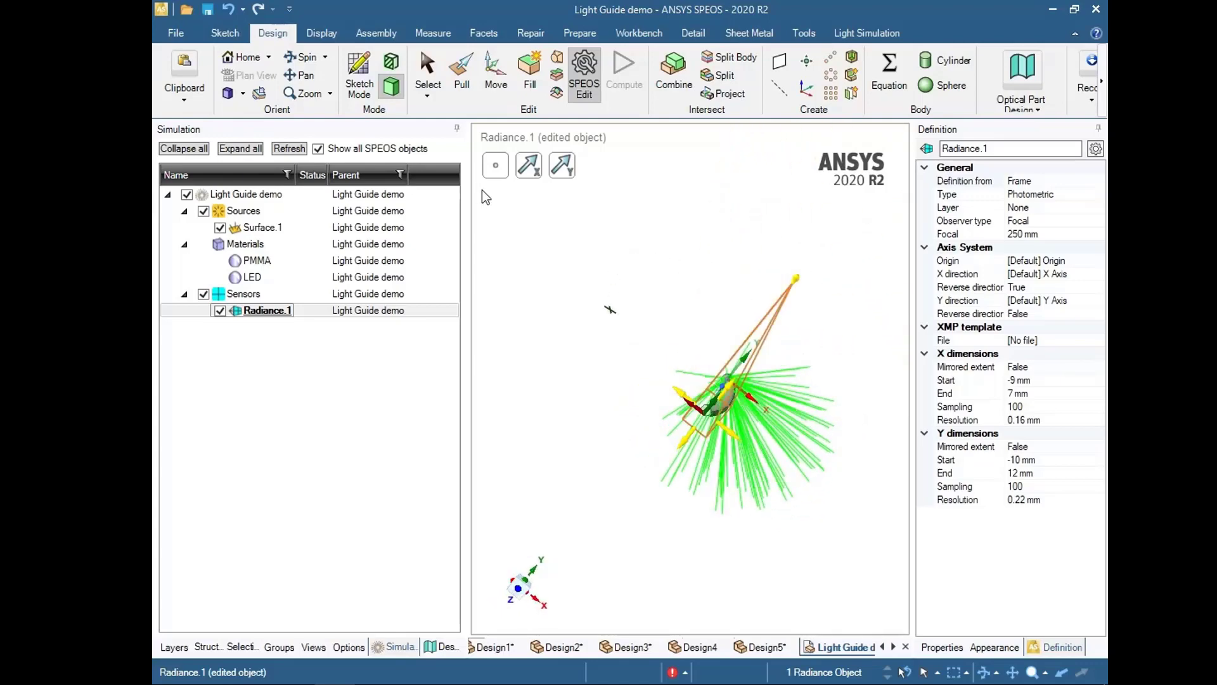
pyautogui.click(497, 83)
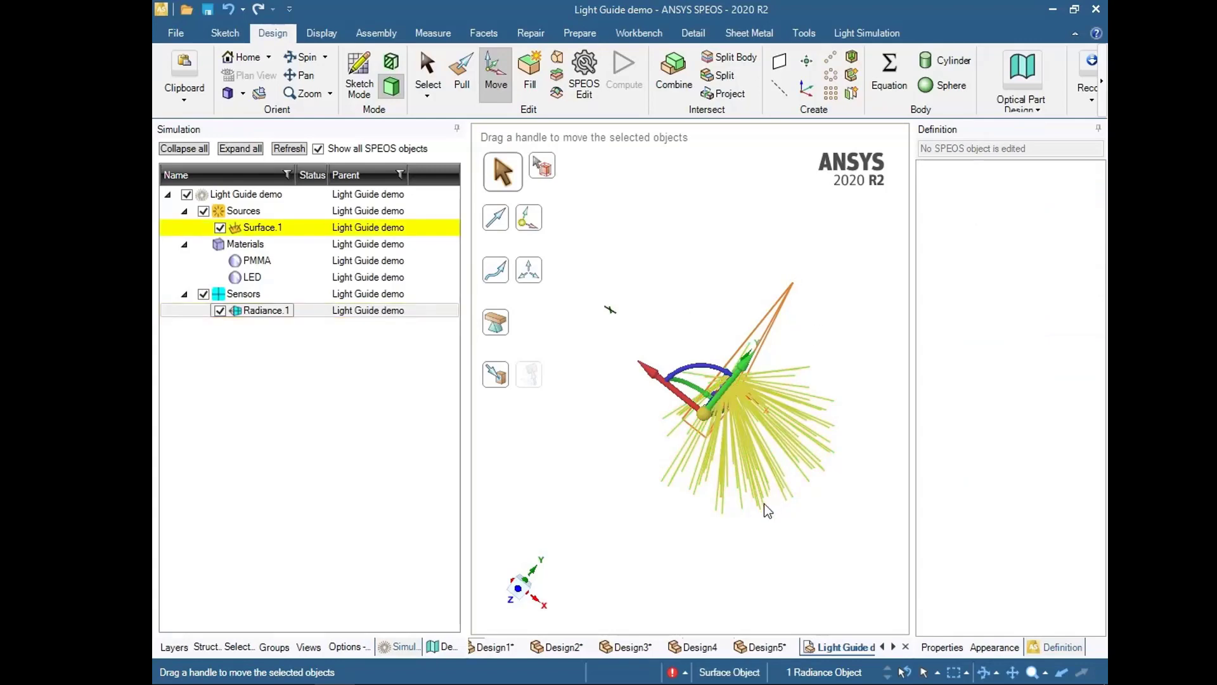
pyautogui.moveTo(766, 506); pyautogui.dragTo(737, 461, button='middle')
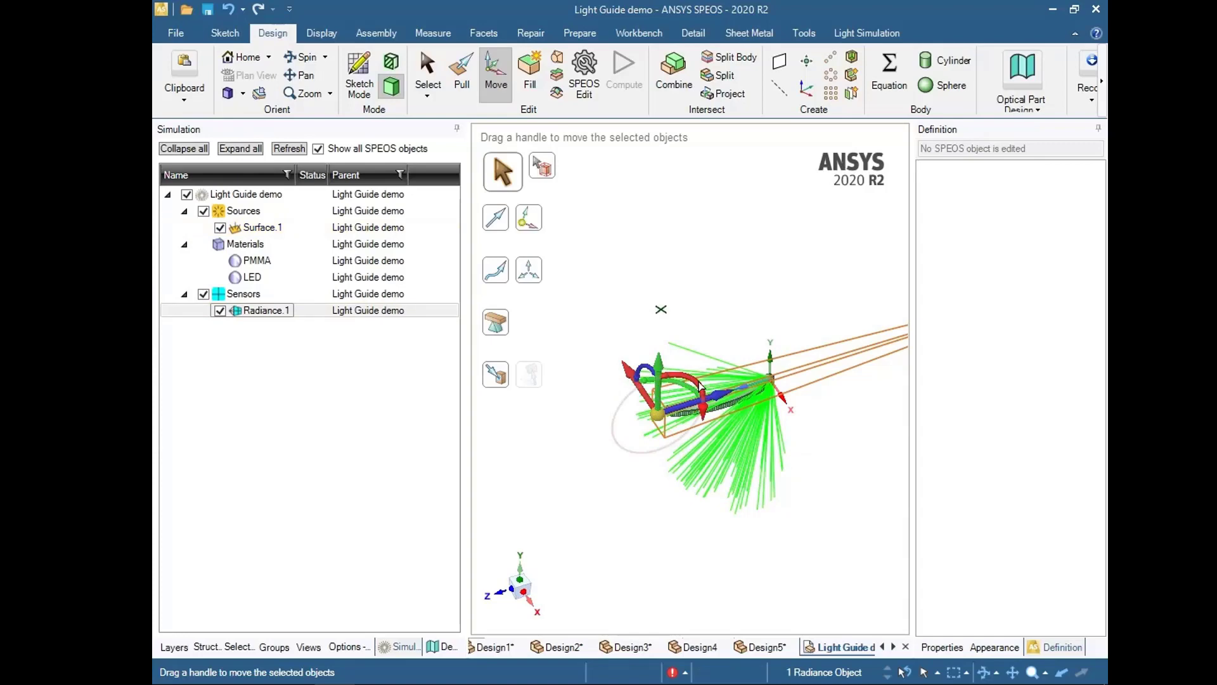
pyautogui.moveTo(701, 384); pyautogui.dragTo(696, 534)
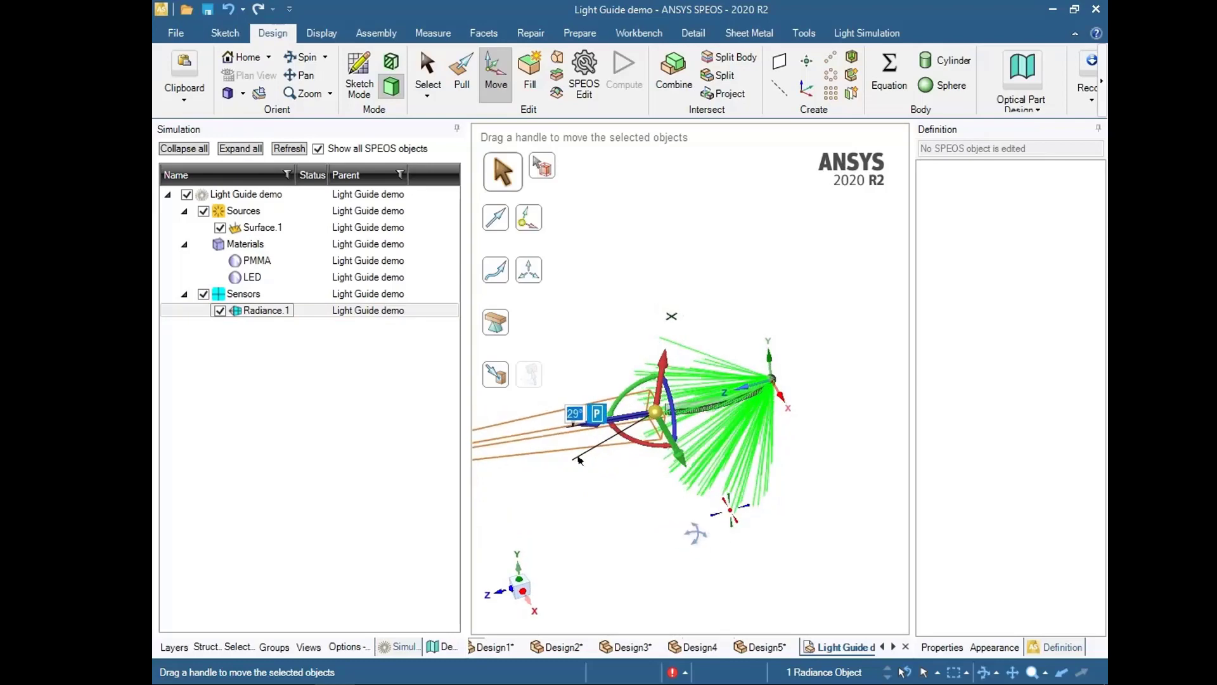
pyautogui.moveTo(696, 534); pyautogui.dragTo(758, 591, button='middle')
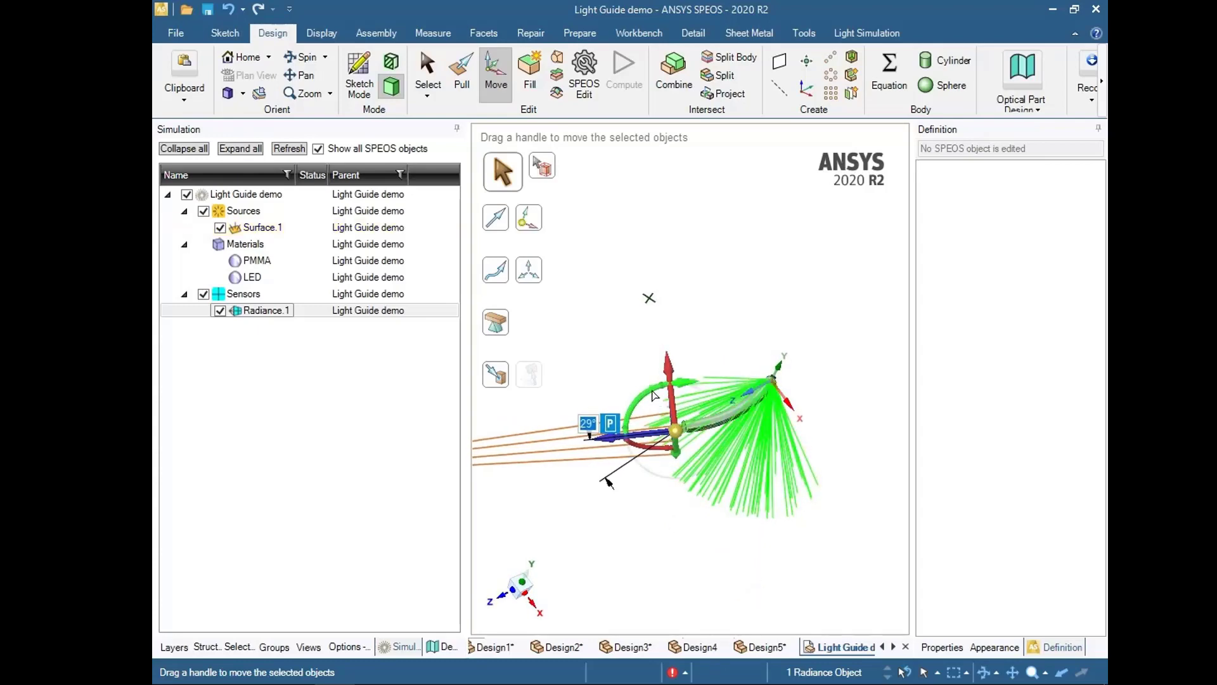
pyautogui.moveTo(652, 393); pyautogui.dragTo(646, 403)
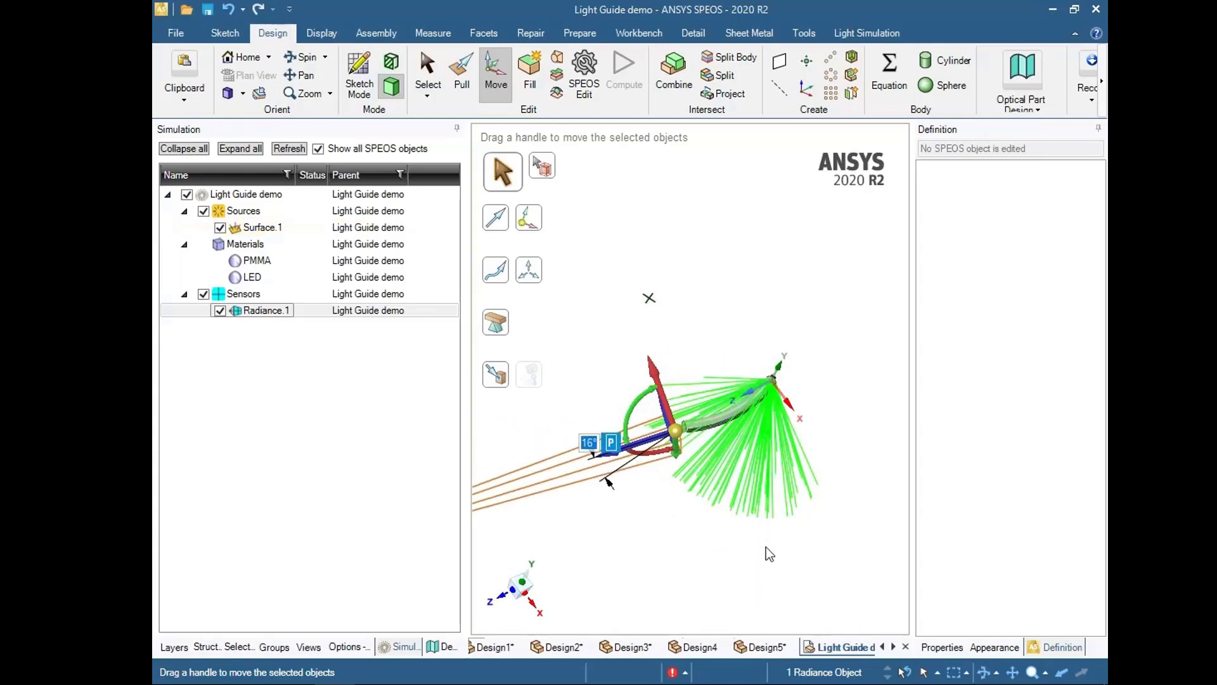
pyautogui.click(769, 553)
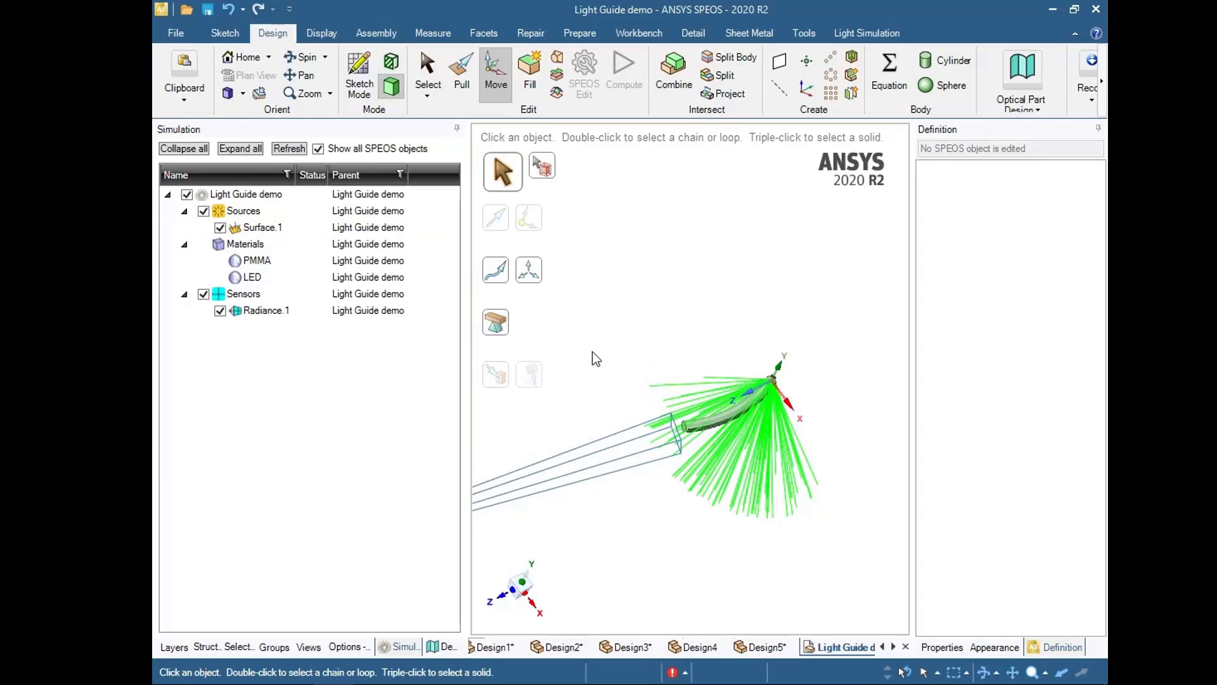
pyautogui.moveTo(595, 358); pyautogui.dragTo(581, 244, button='middle')
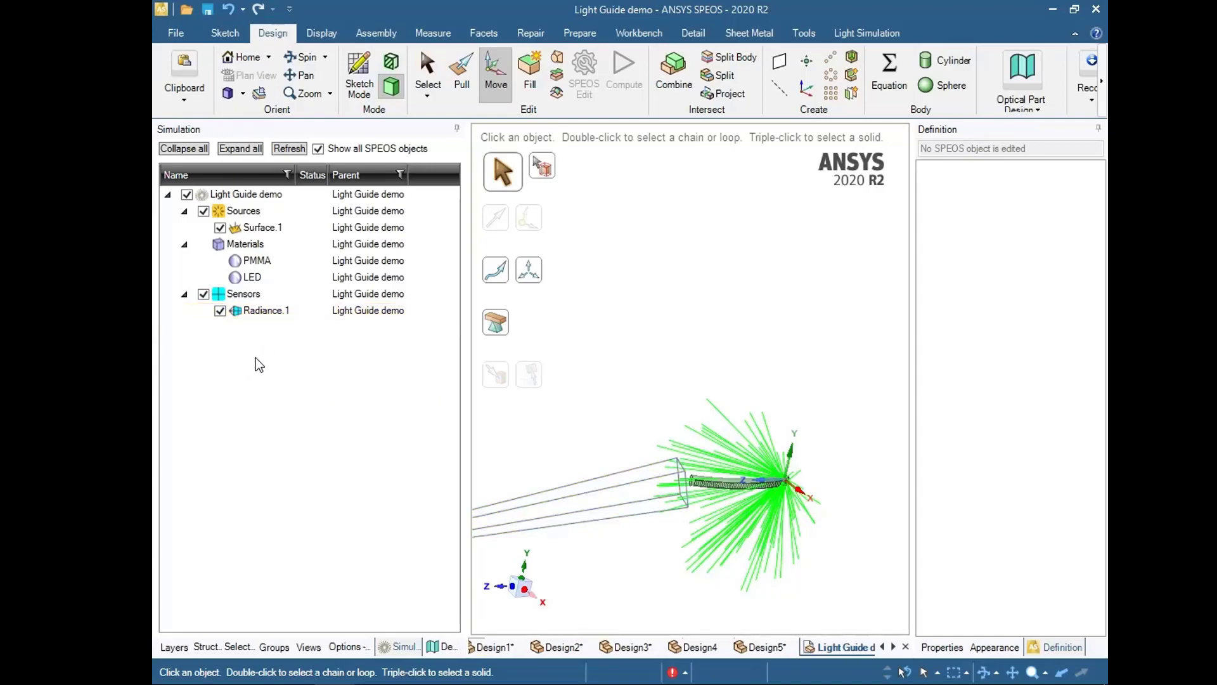
# Create a direct simulation and assign the light guide body as its geometry.
pyautogui.click(851, 36)
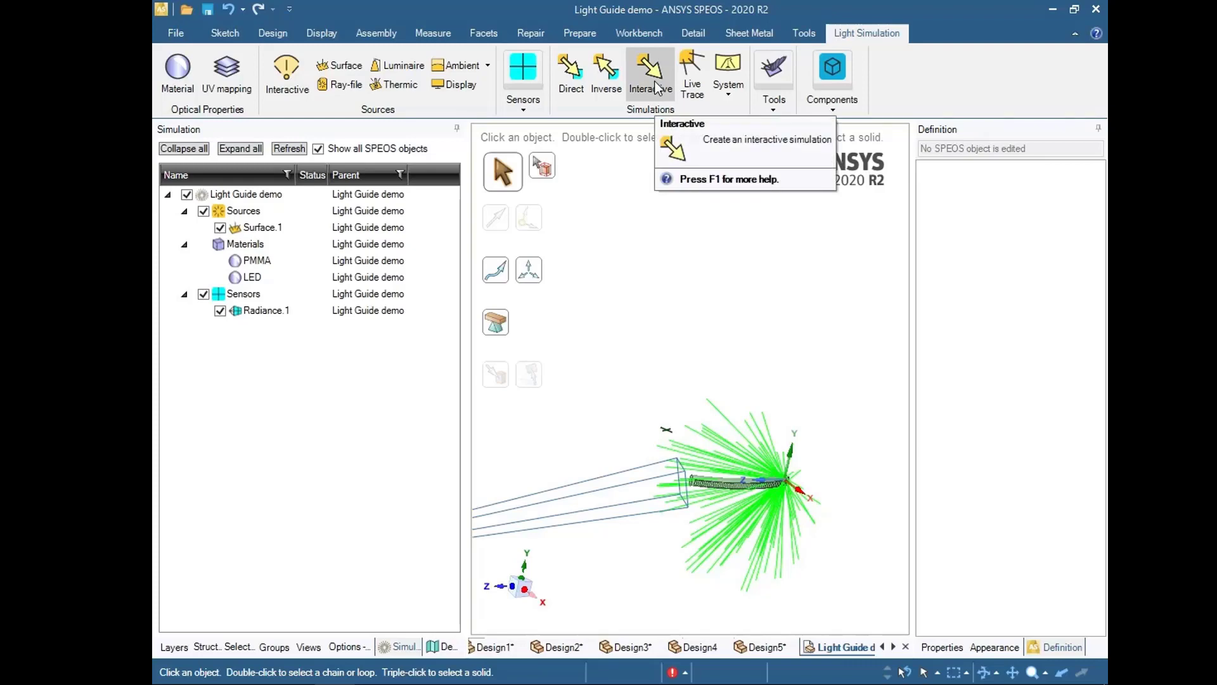
pyautogui.click(569, 66)
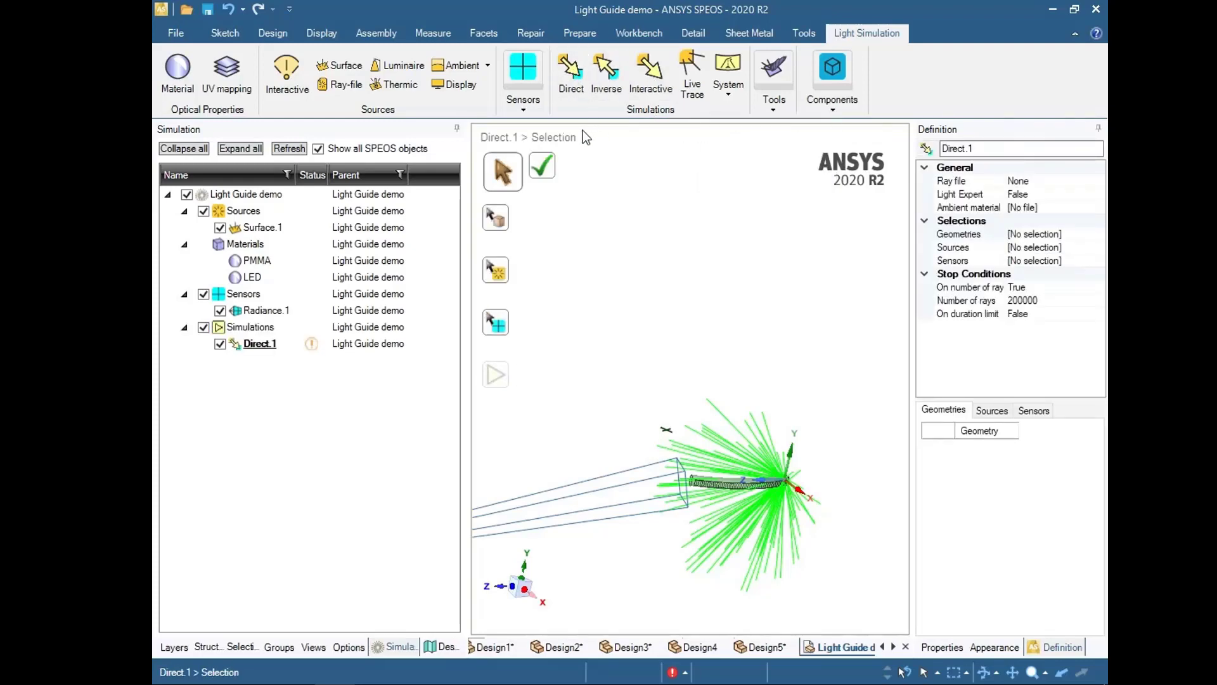
pyautogui.click(501, 225)
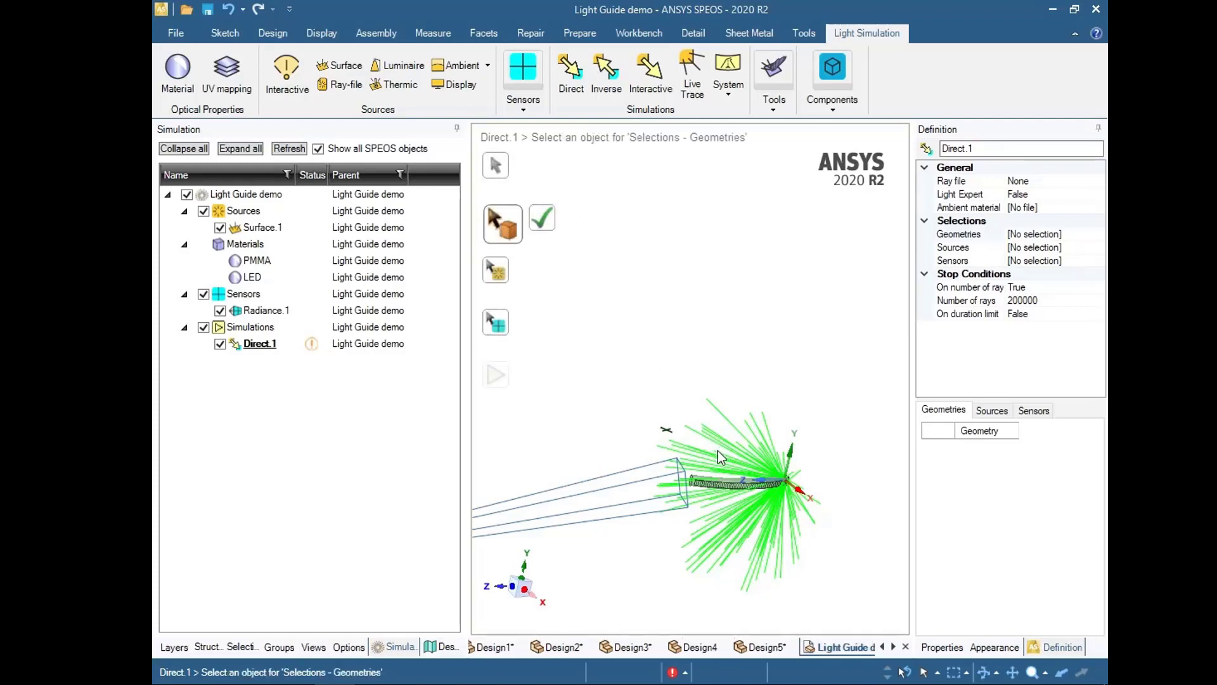
pyautogui.click(723, 483)
pyautogui.click(543, 222)
# Assign the surface source and the radiance sensor to the direct simulation.
pyautogui.click(496, 270)
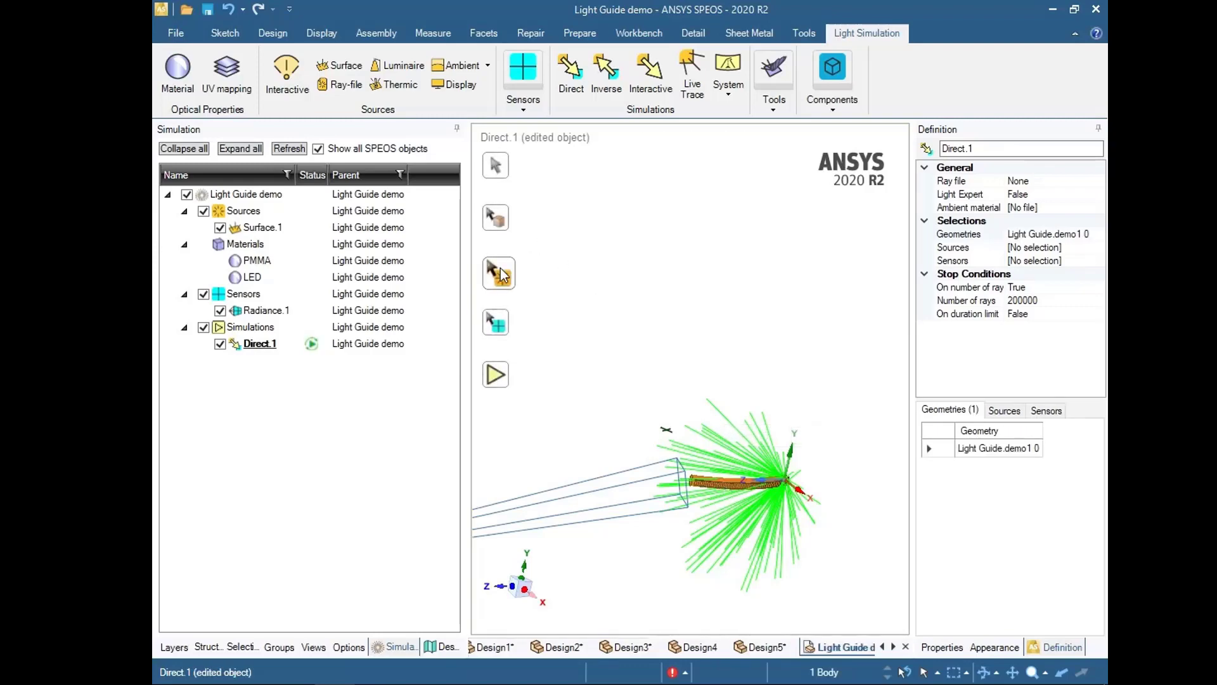
pyautogui.click(418, 227)
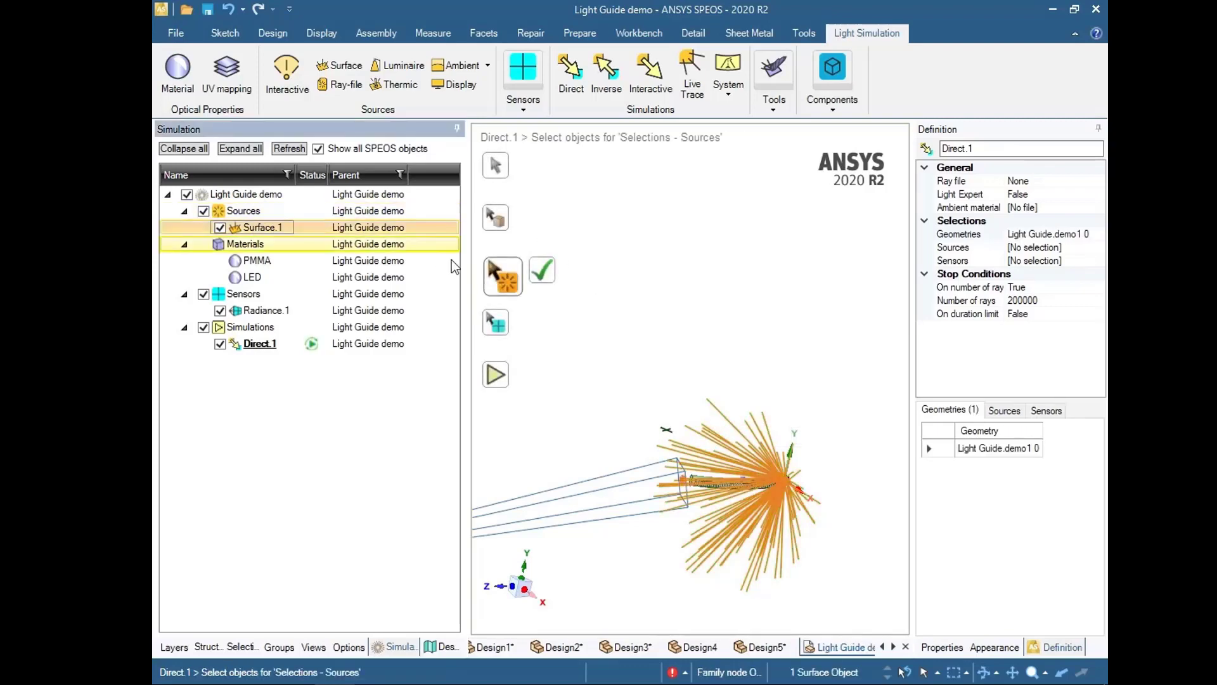
pyautogui.click(543, 275)
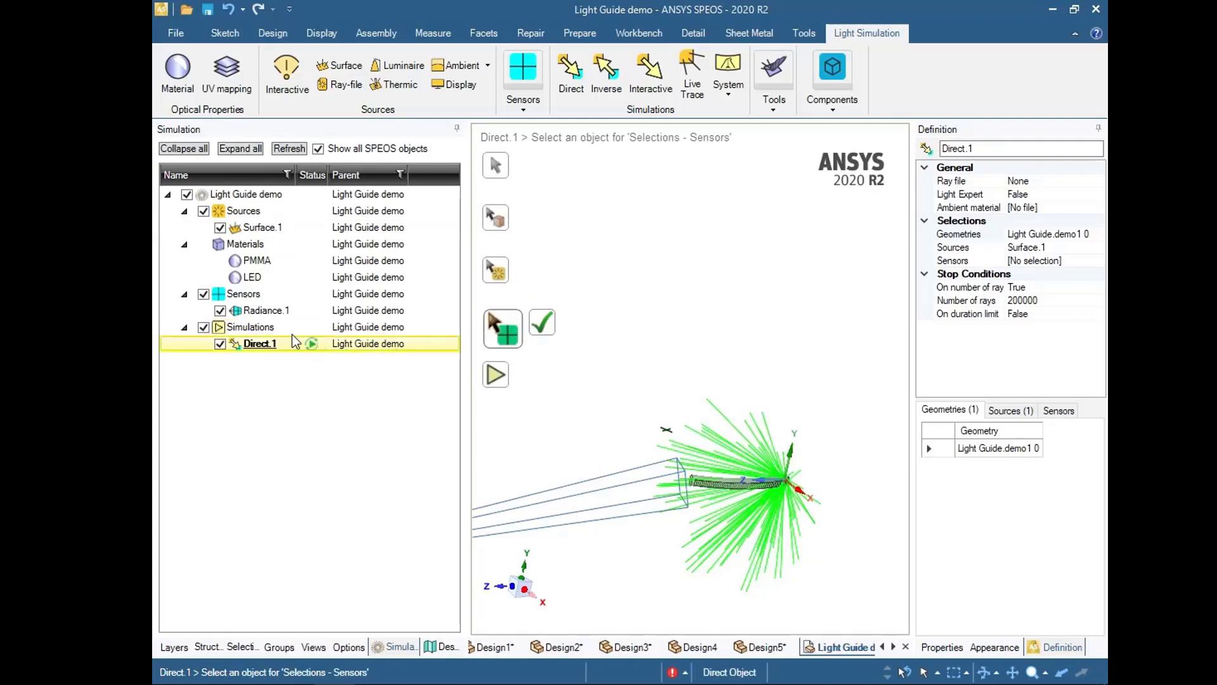
pyautogui.click(263, 310)
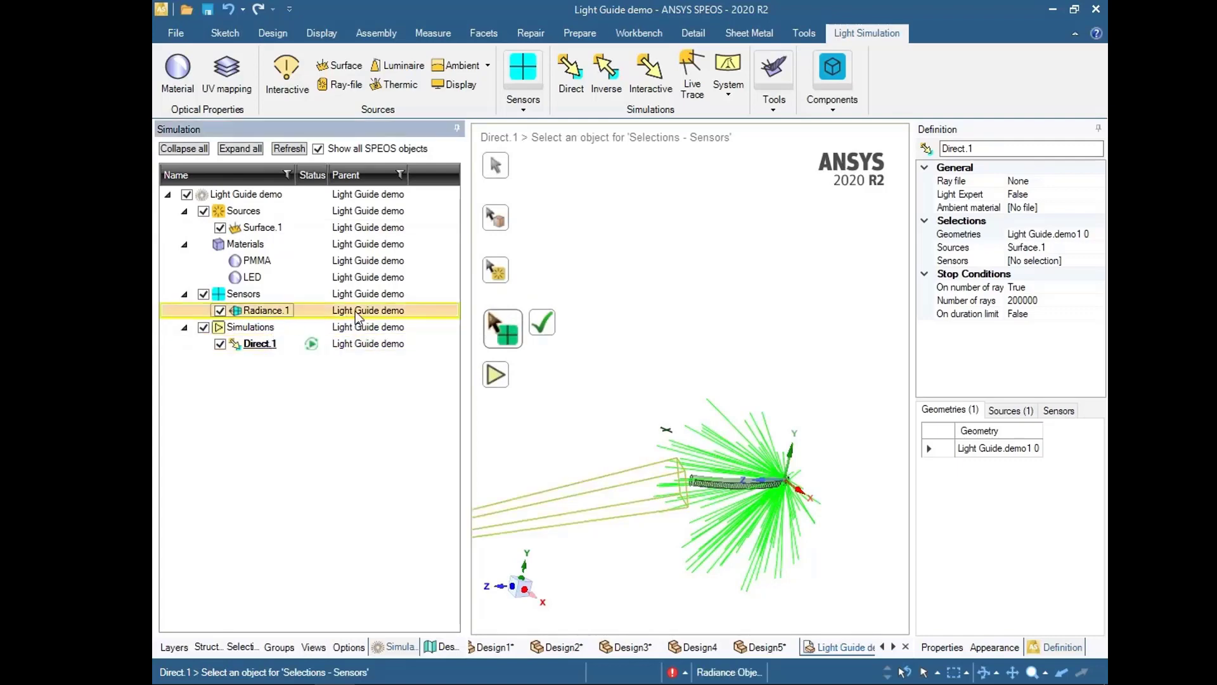
pyautogui.click(546, 325)
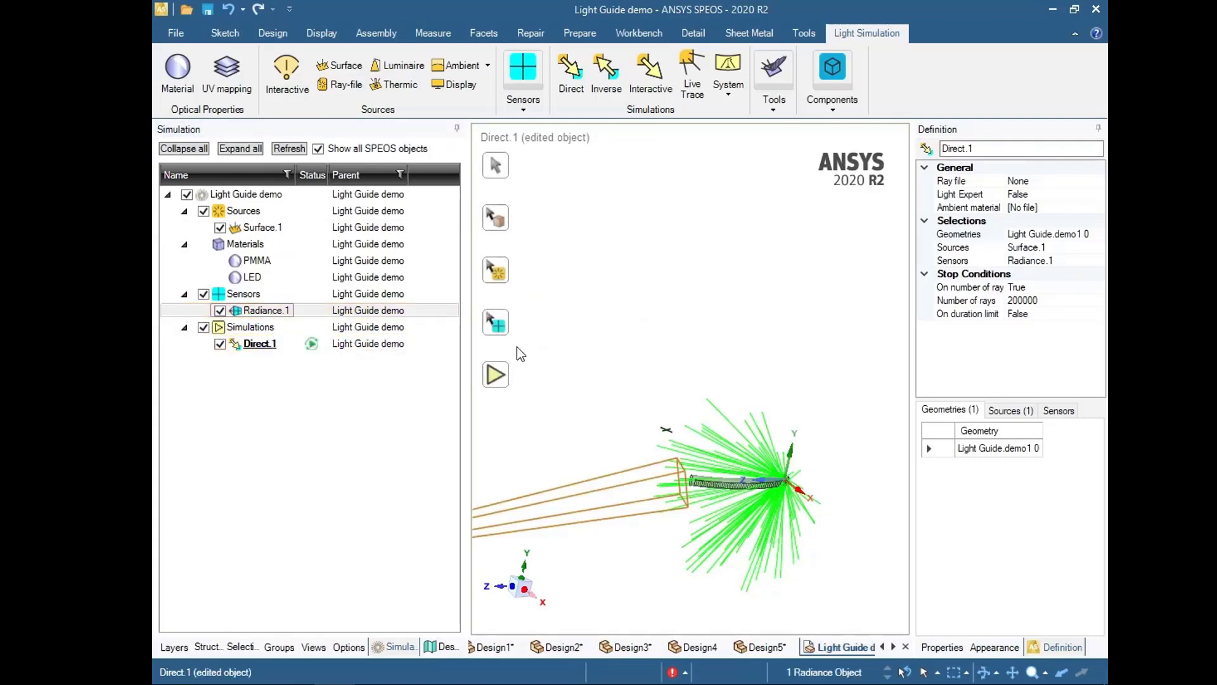
# Try to compute the direct simulation with its assigned geometry, source and sensor.
pyautogui.click(497, 378)
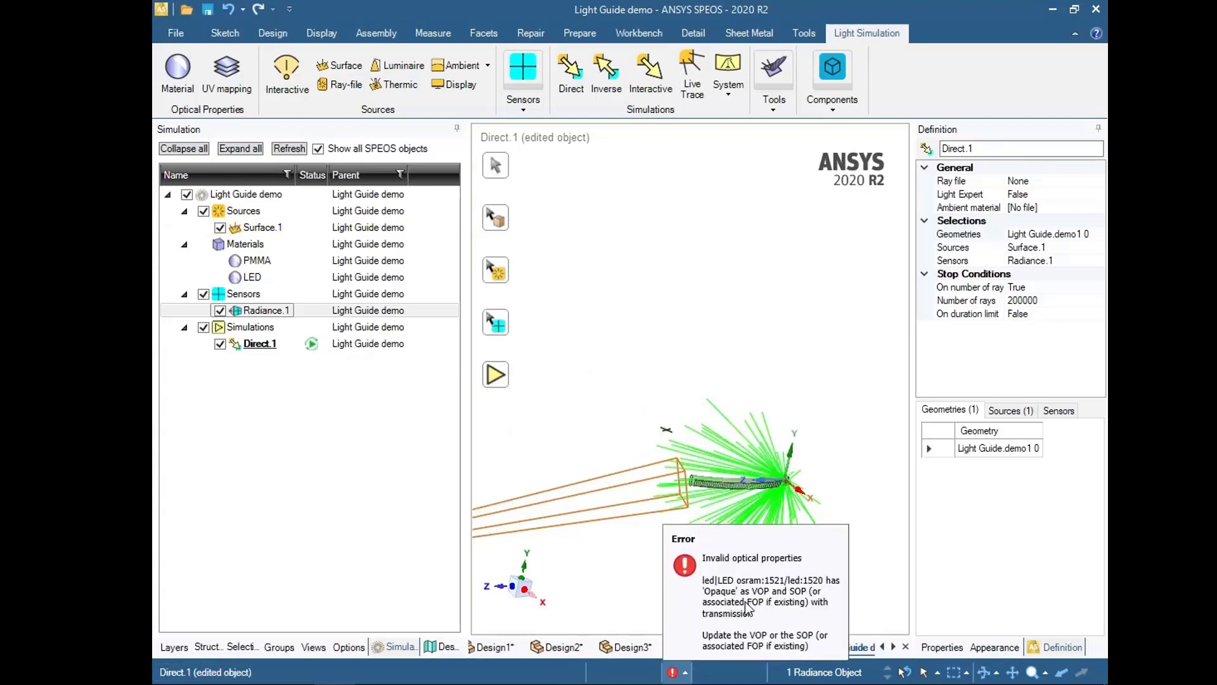
pyautogui.click(799, 608)
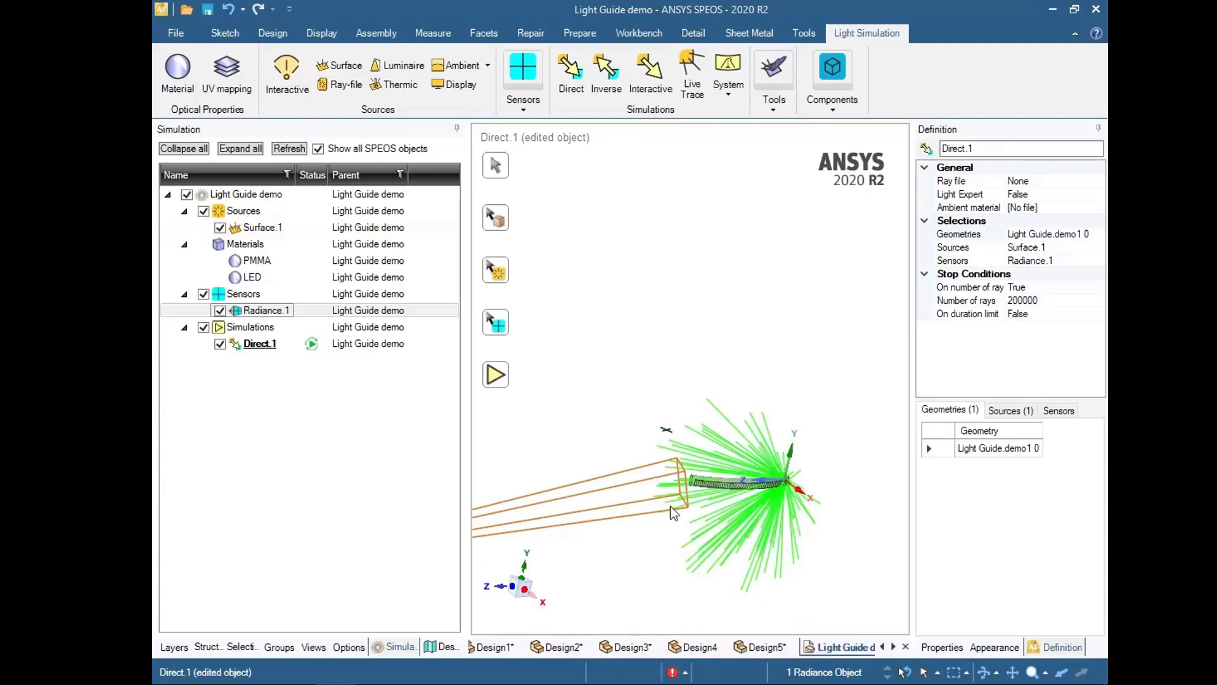
pyautogui.click(501, 374)
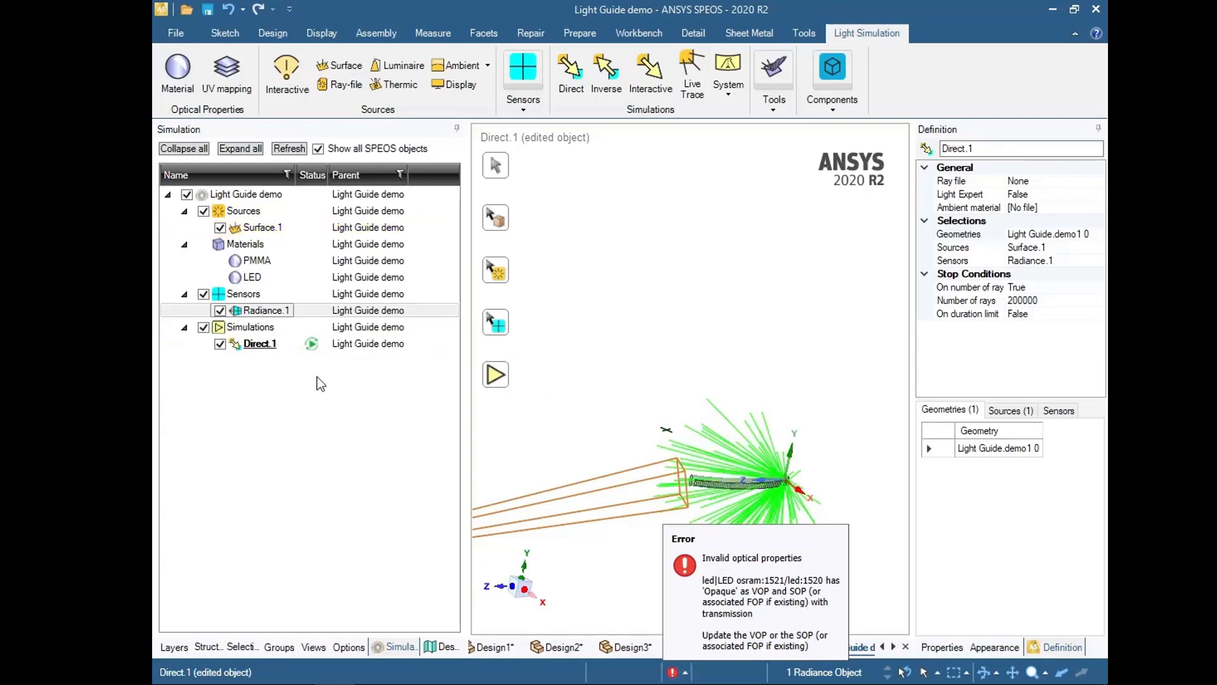
# Change the LED material's volume property type to Optic, keeping its surface Optical Polished.
pyautogui.click(256, 278)
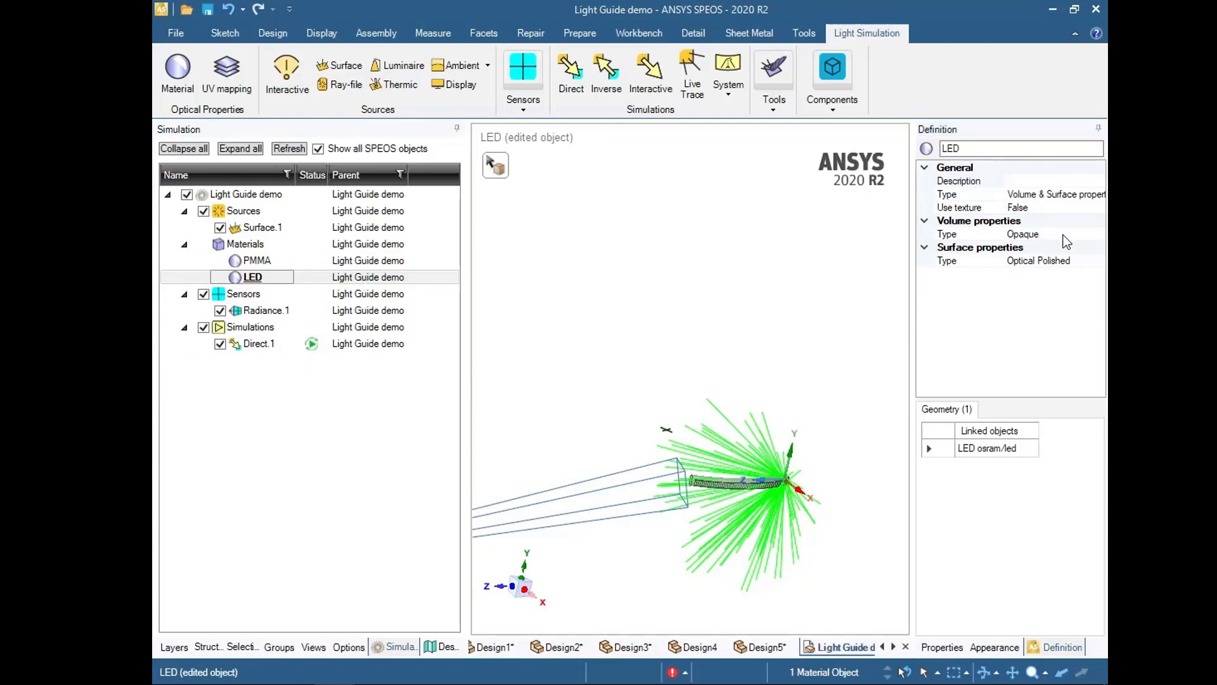
pyautogui.click(1064, 236)
pyautogui.click(1098, 236)
pyautogui.click(1062, 260)
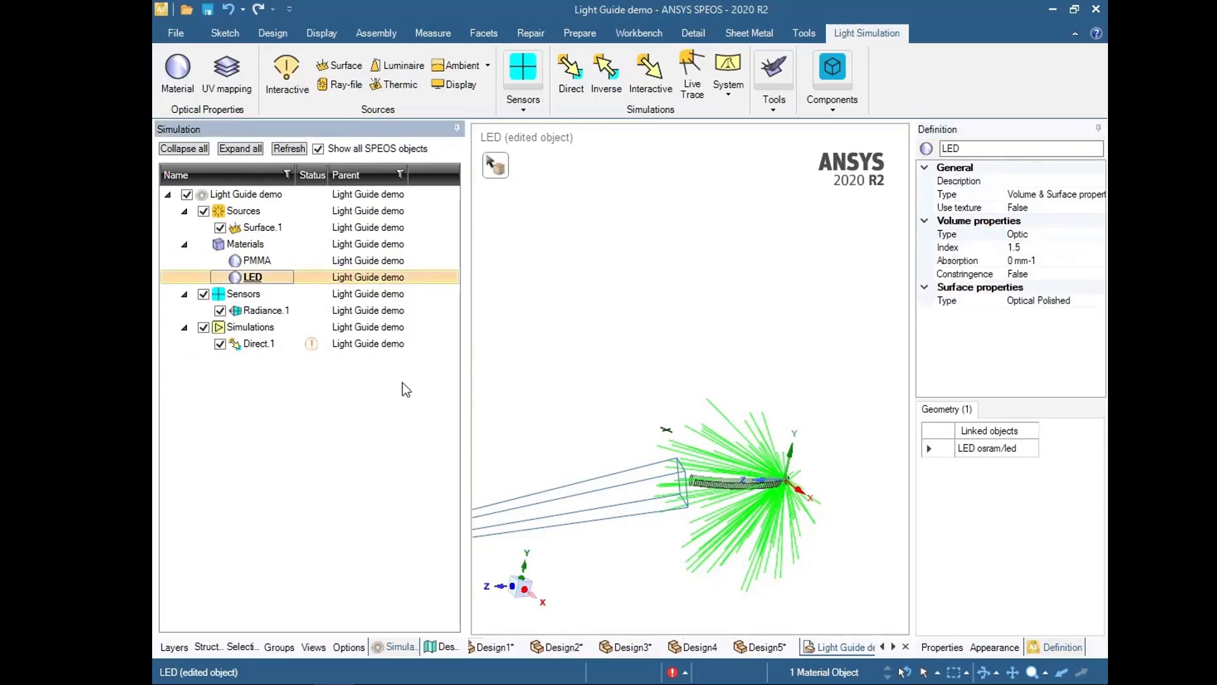
# Reopen the direct simulation for editing and compute it with the corrected LED material.
pyautogui.click(264, 350)
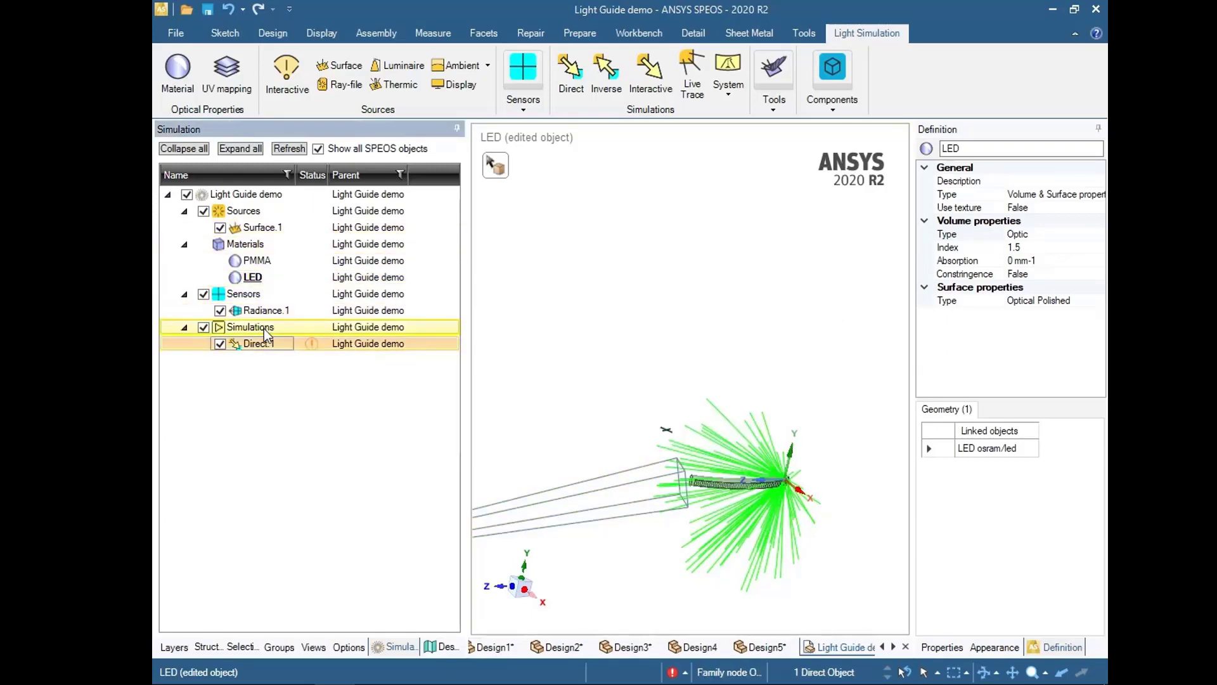
pyautogui.click(254, 328)
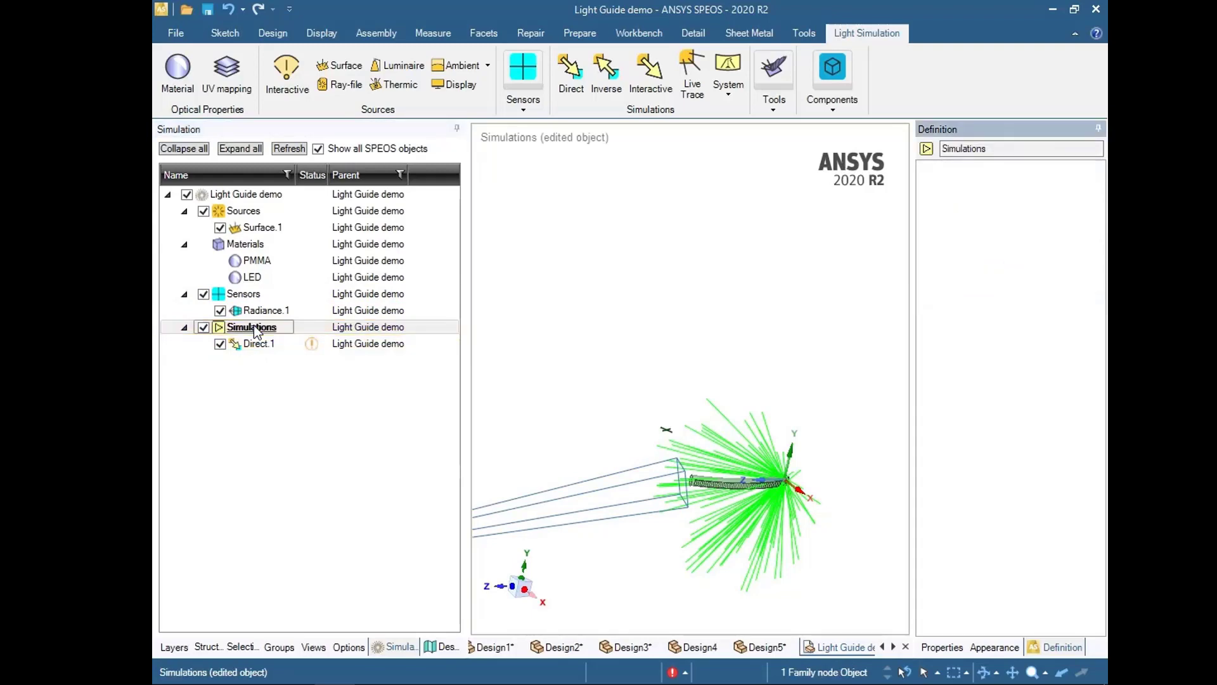
pyautogui.click(259, 343)
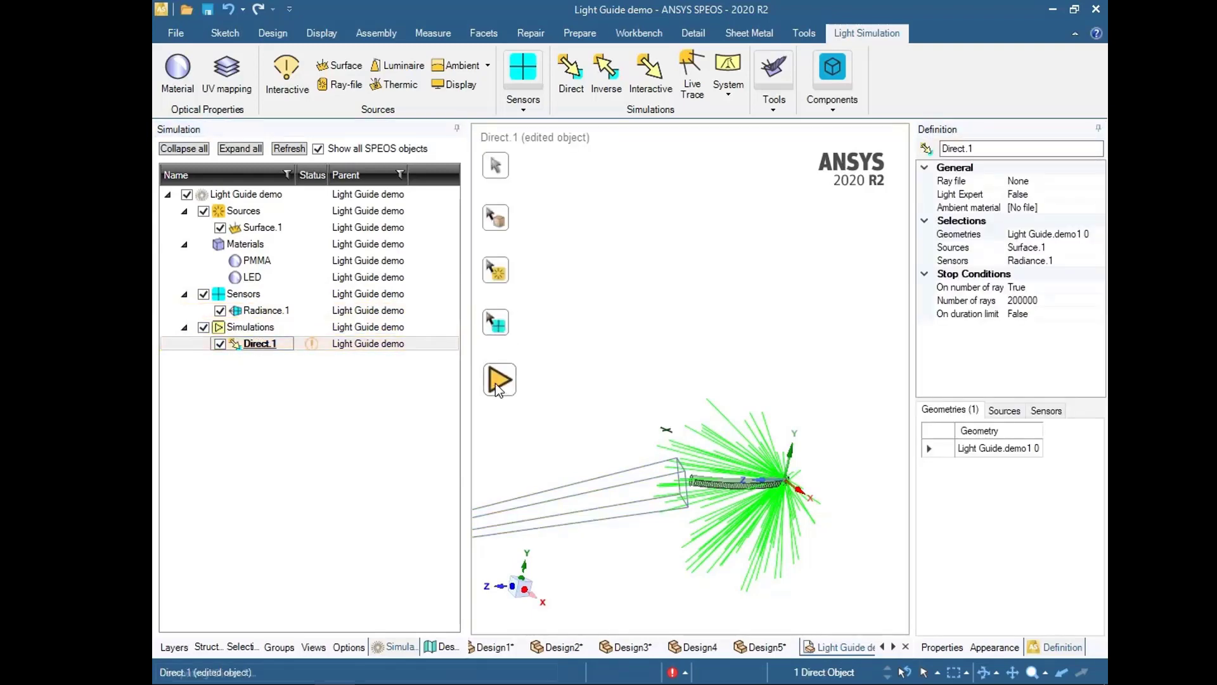
pyautogui.click(497, 383)
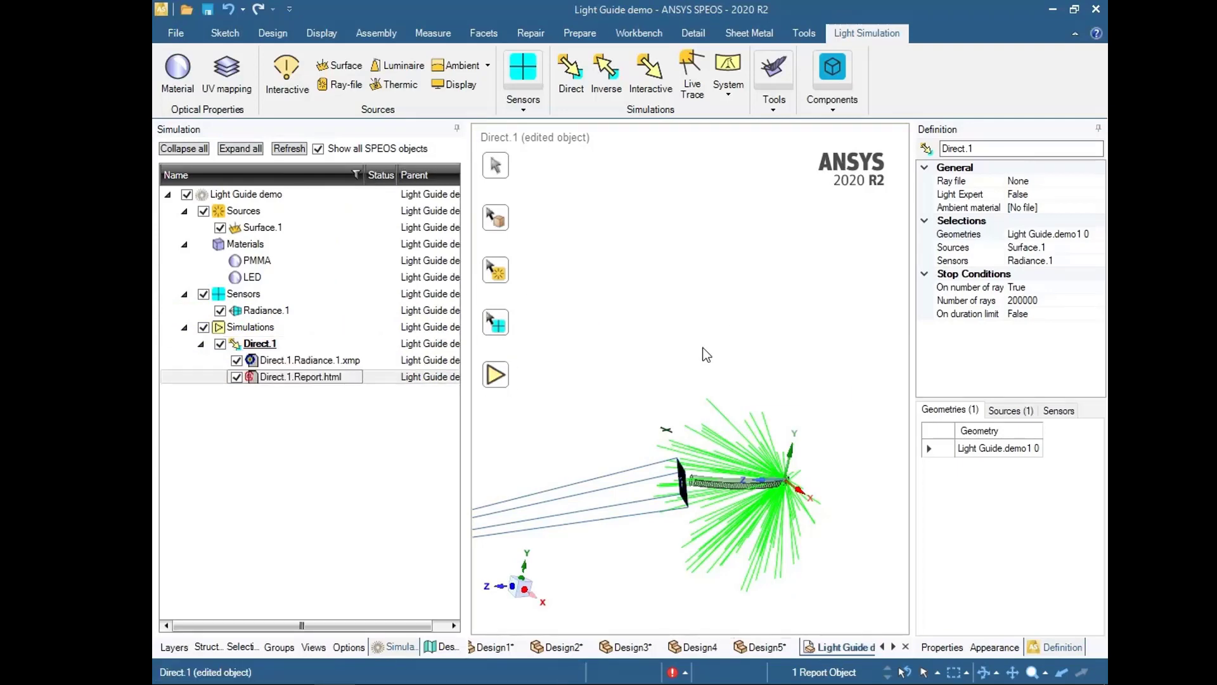
# Examine the radiance result of the direct simulation on the sensor and as a luminance map in the viewer, and close the map.
pyautogui.moveTo(654, 369); pyautogui.dragTo(769, 326, button='middle')
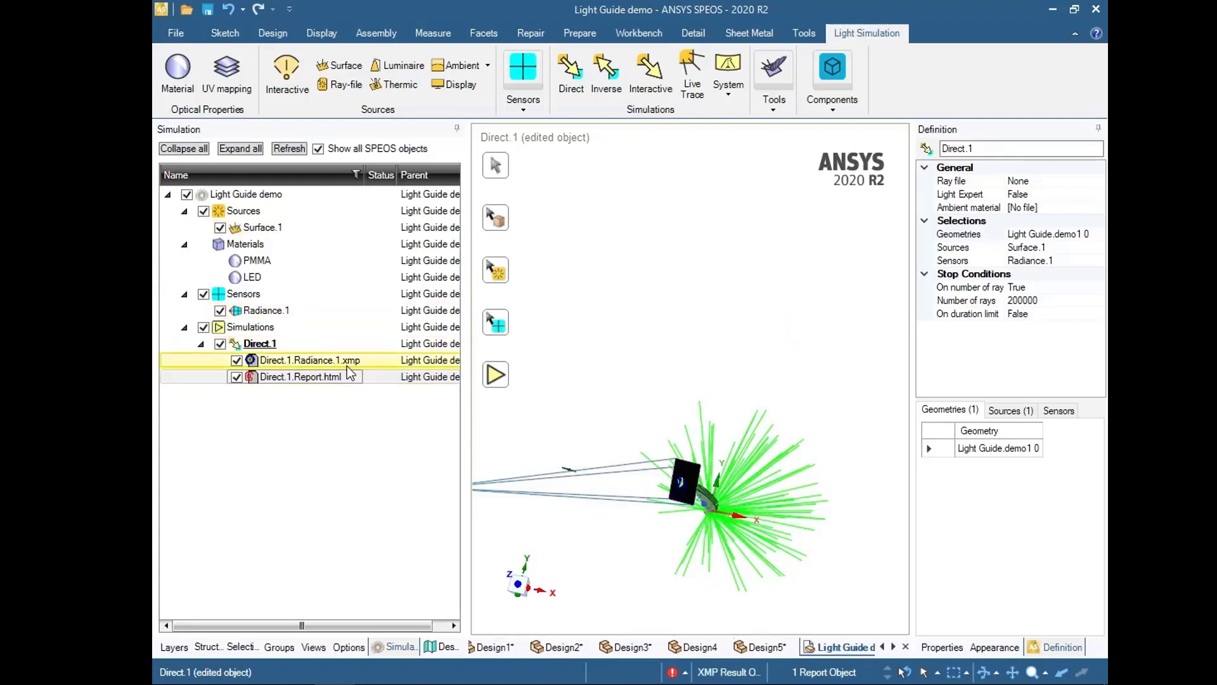
pyautogui.rightClick(314, 361)
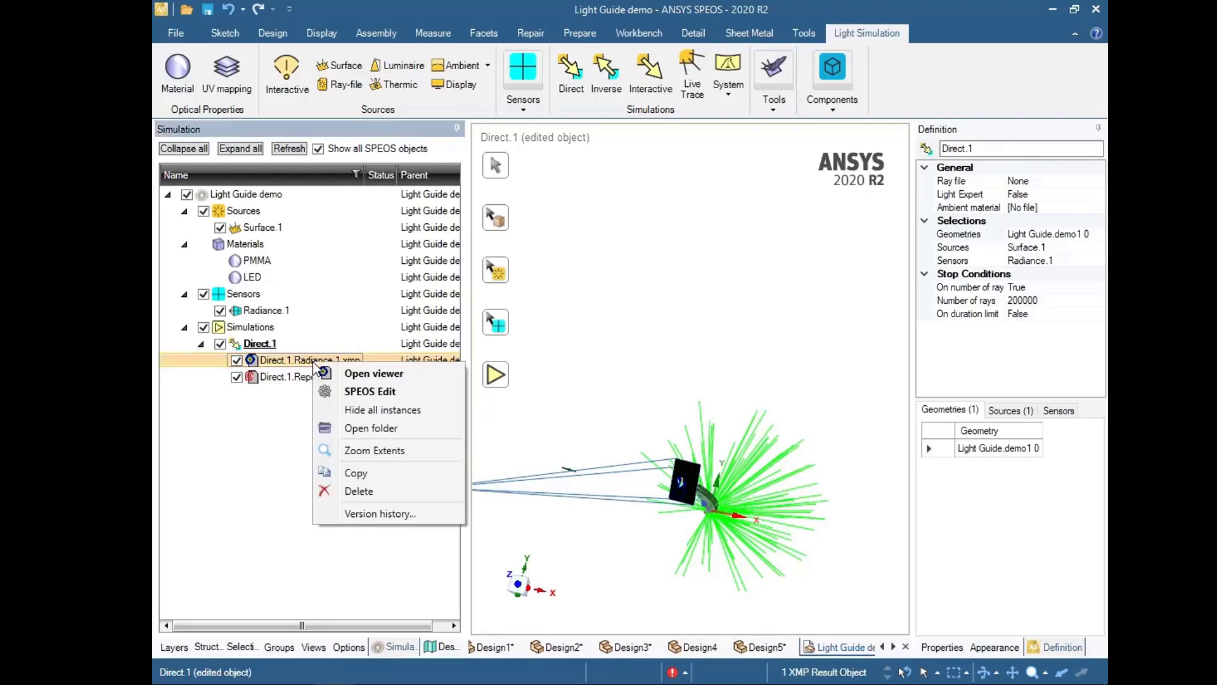
pyautogui.click(355, 374)
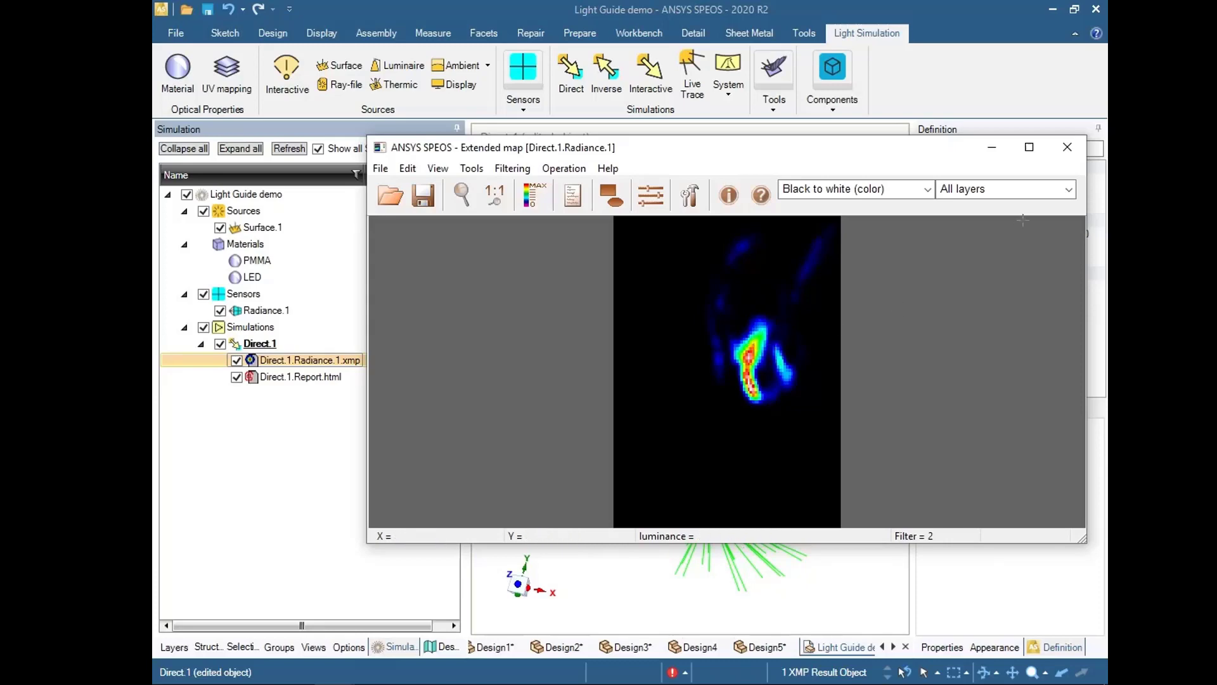
pyautogui.click(1056, 153)
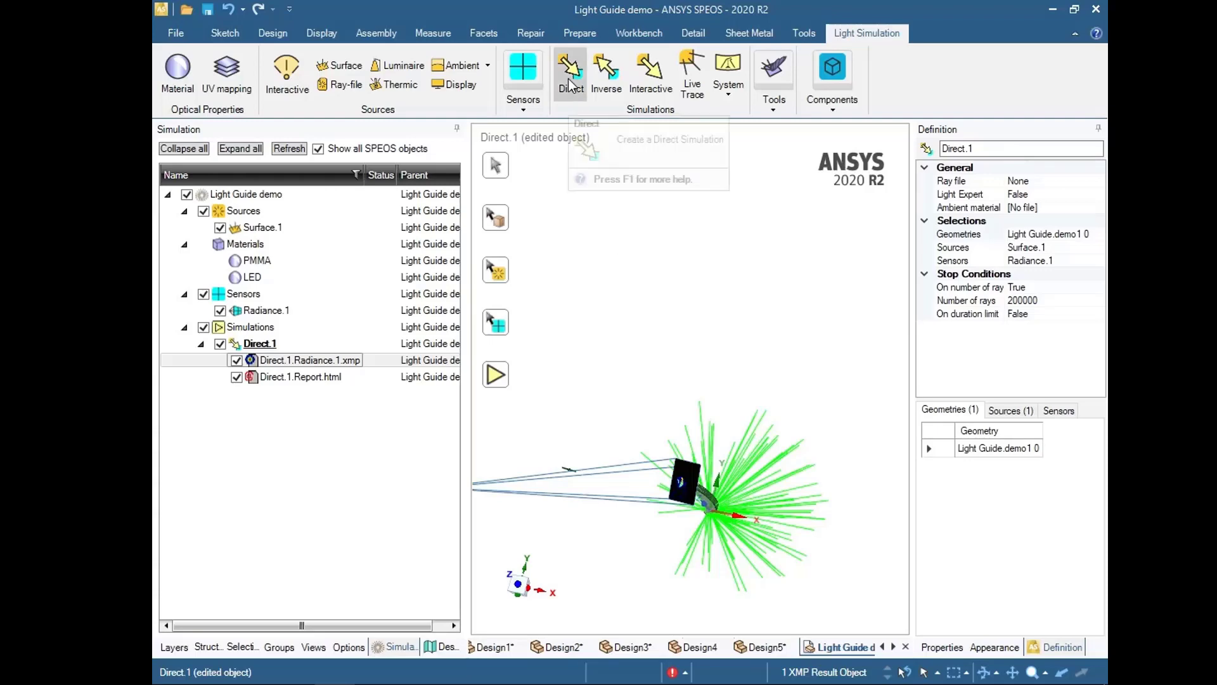
# Create an interactive simulation and assign the light guide body as its geometry.
pyautogui.click(652, 74)
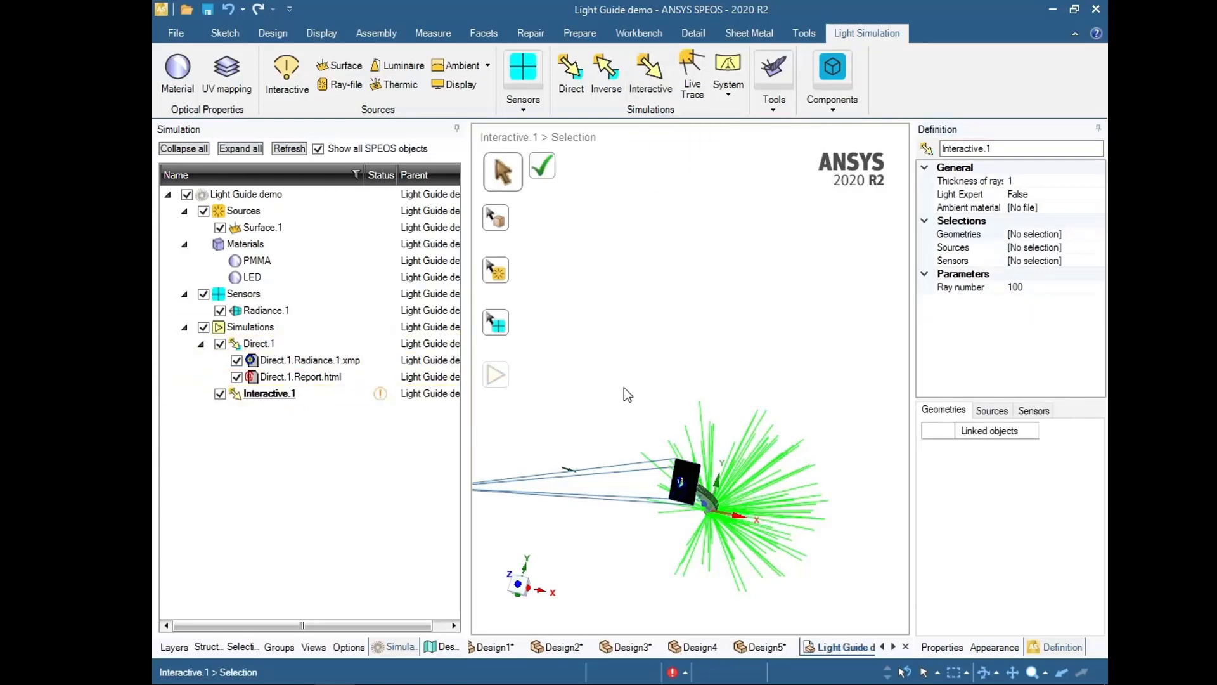
pyautogui.moveTo(704, 300); pyautogui.dragTo(596, 418, button='middle')
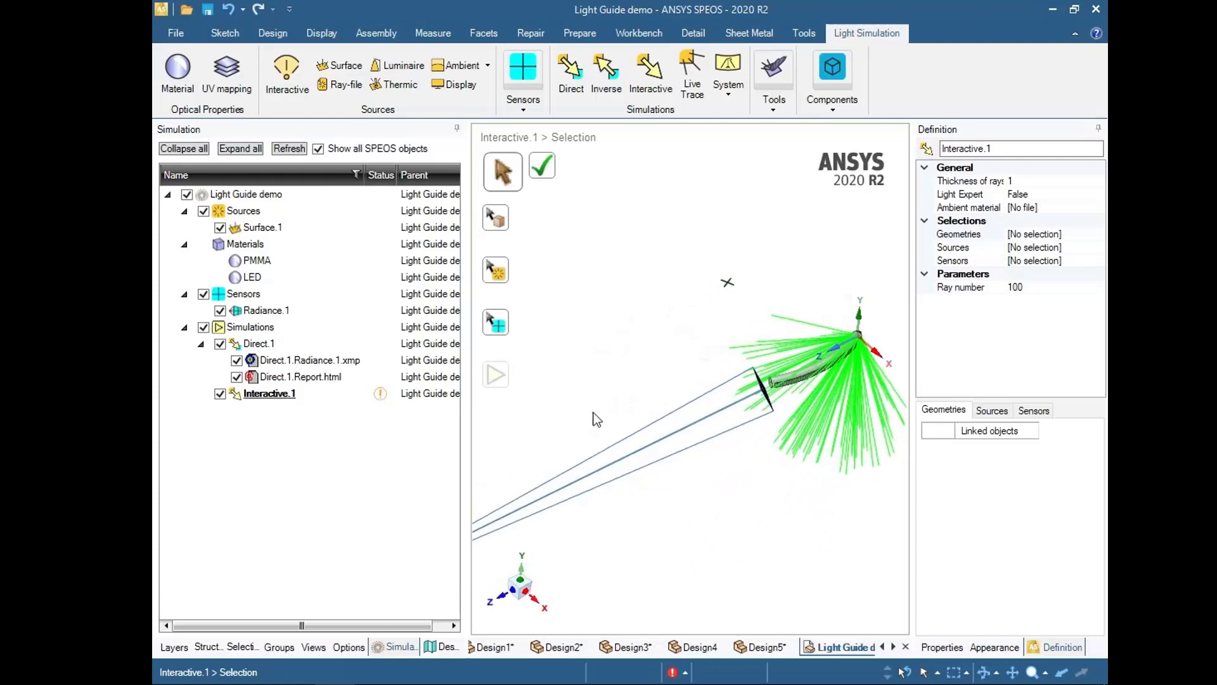
pyautogui.click(507, 222)
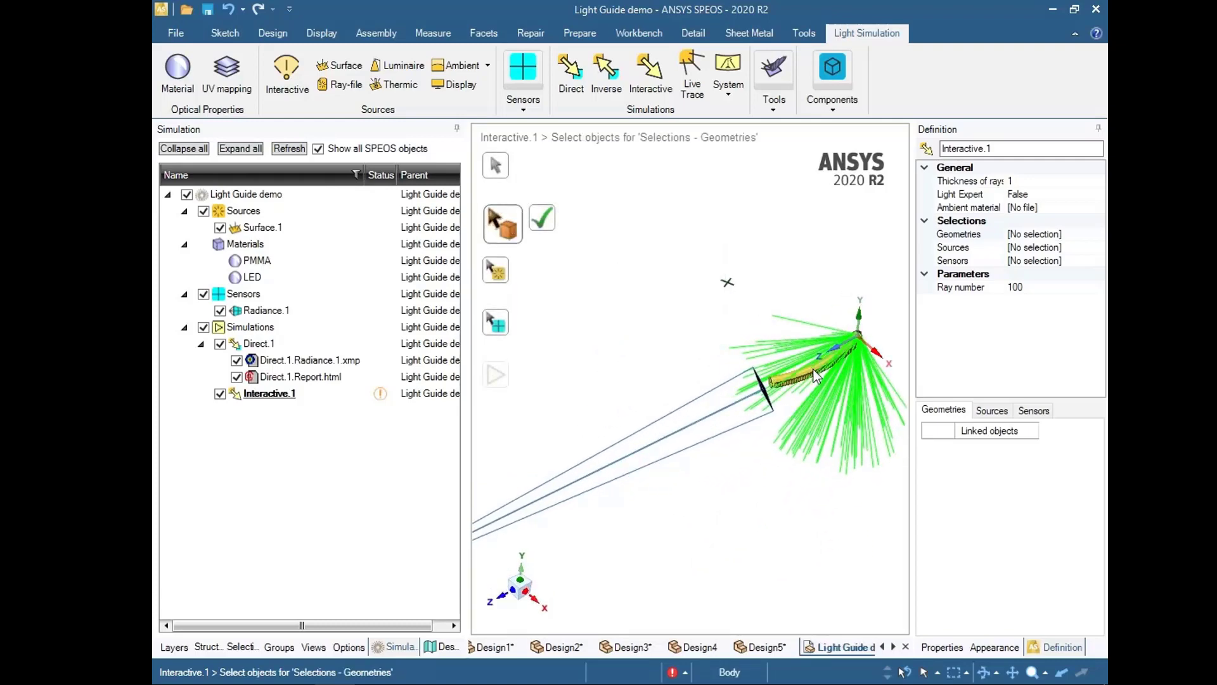
pyautogui.click(780, 357)
pyautogui.click(542, 217)
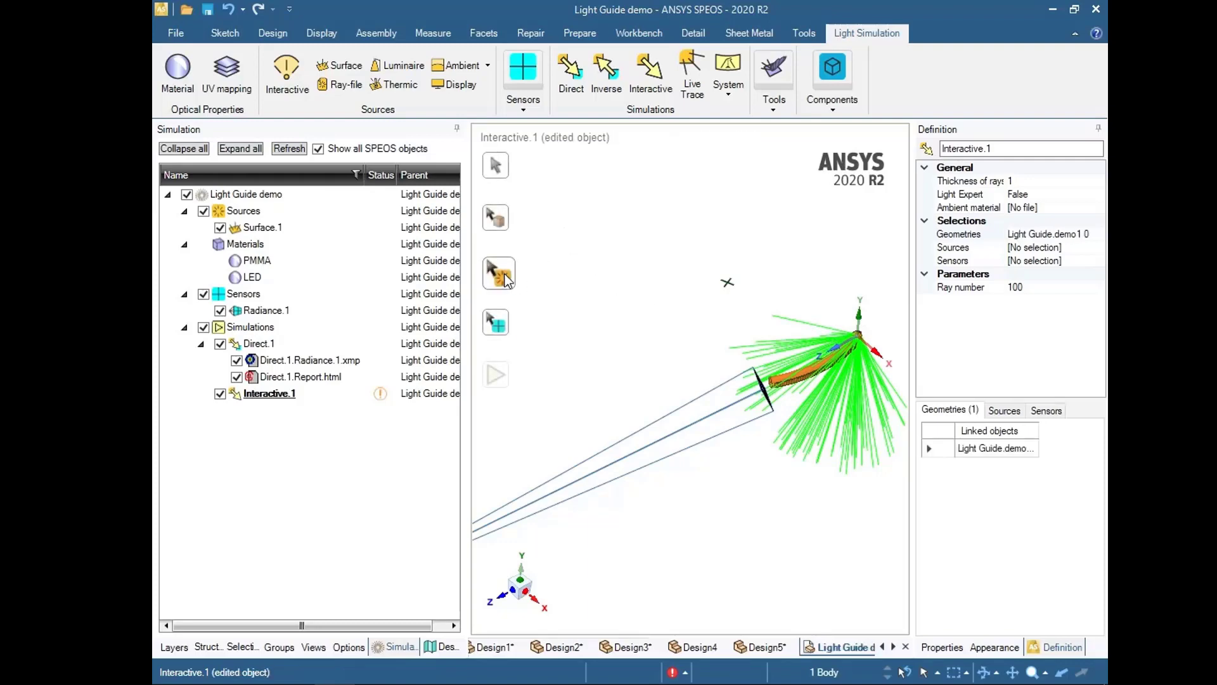
# Assign the surface source to the interactive simulation and compute it with 100 rays.
pyautogui.click(506, 279)
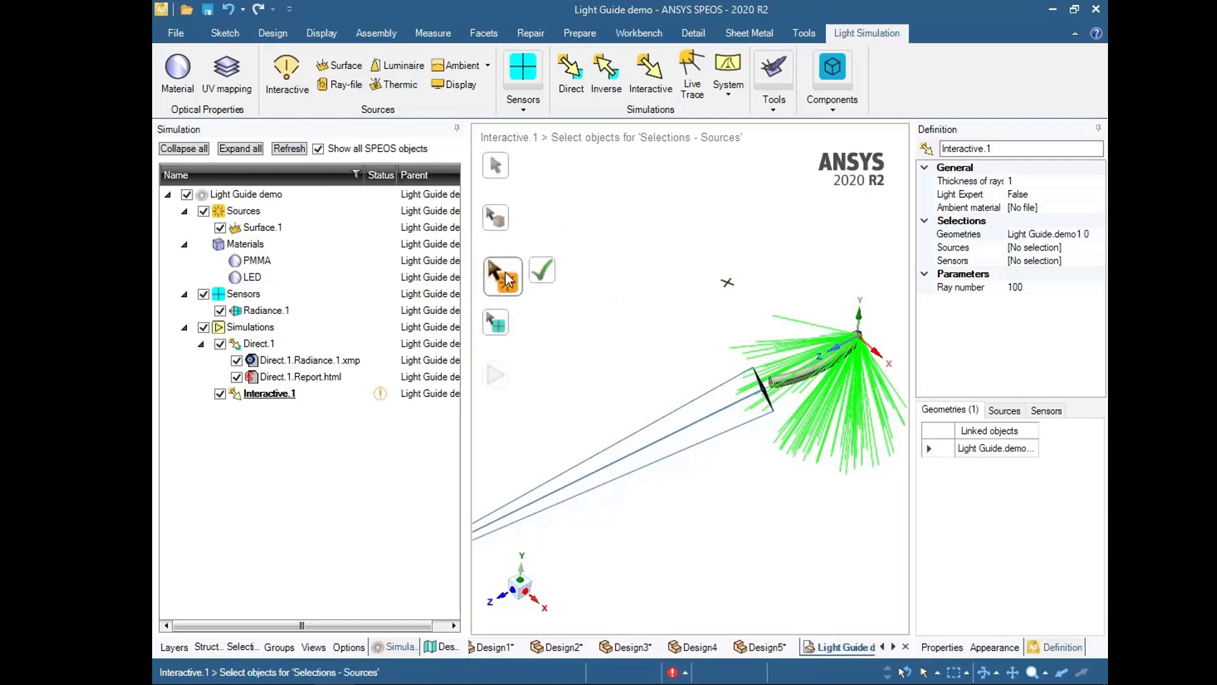
pyautogui.click(264, 227)
pyautogui.click(539, 279)
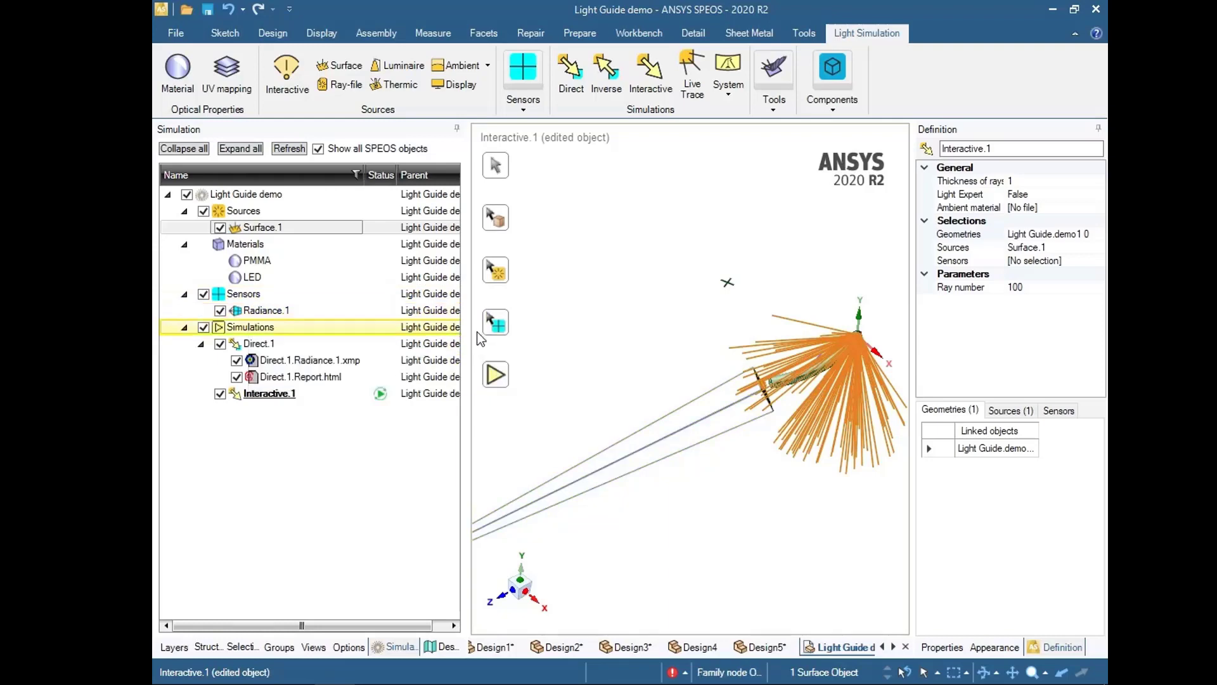
pyautogui.click(498, 378)
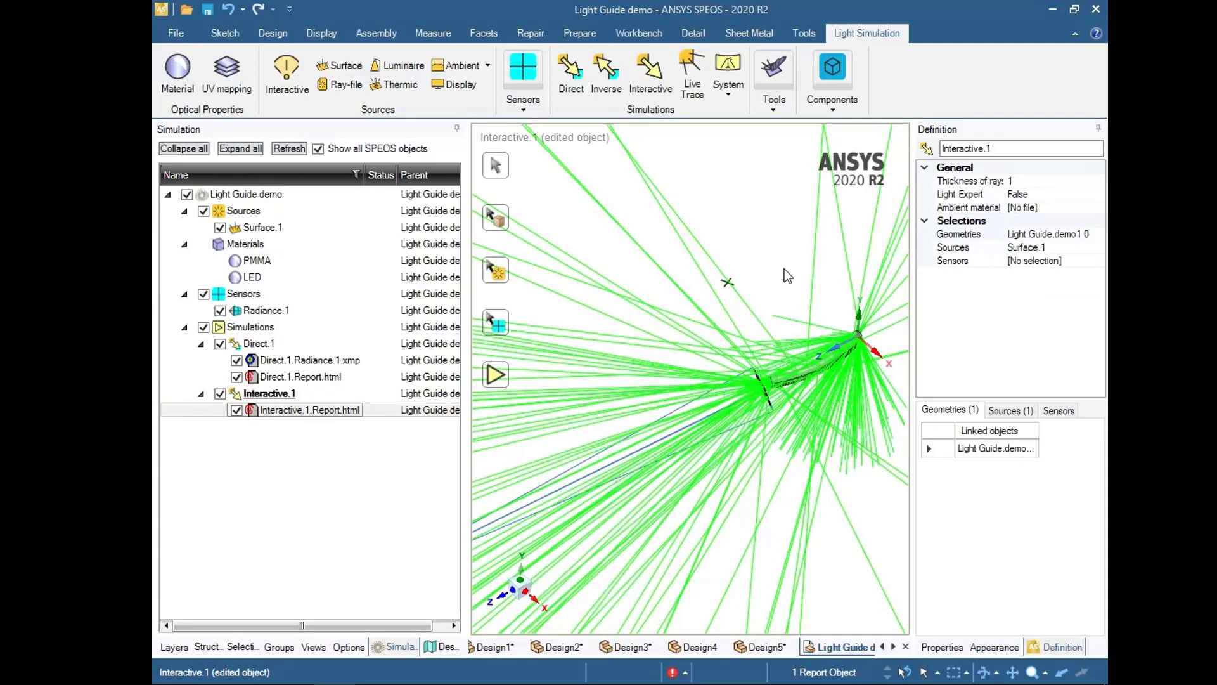
# Set the surface source's preview options to 3 rays with a length of 10 mm.
pyautogui.moveTo(880, 464); pyautogui.dragTo(852, 516, button='middle')
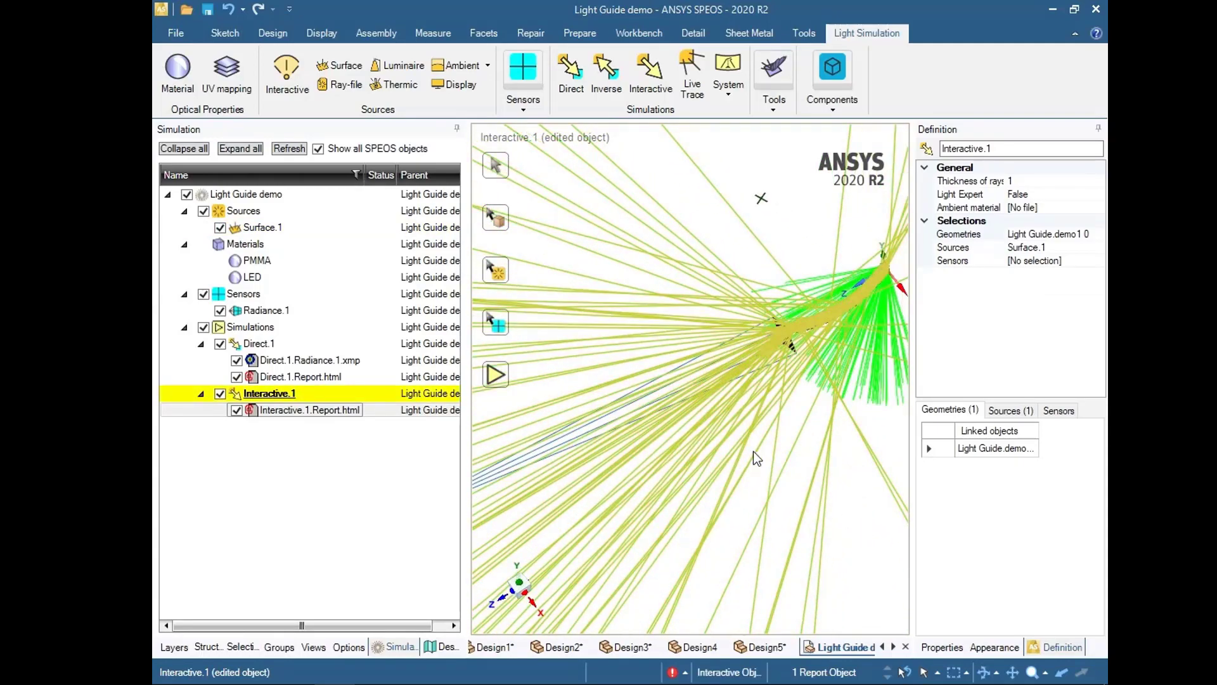
pyautogui.click(878, 375)
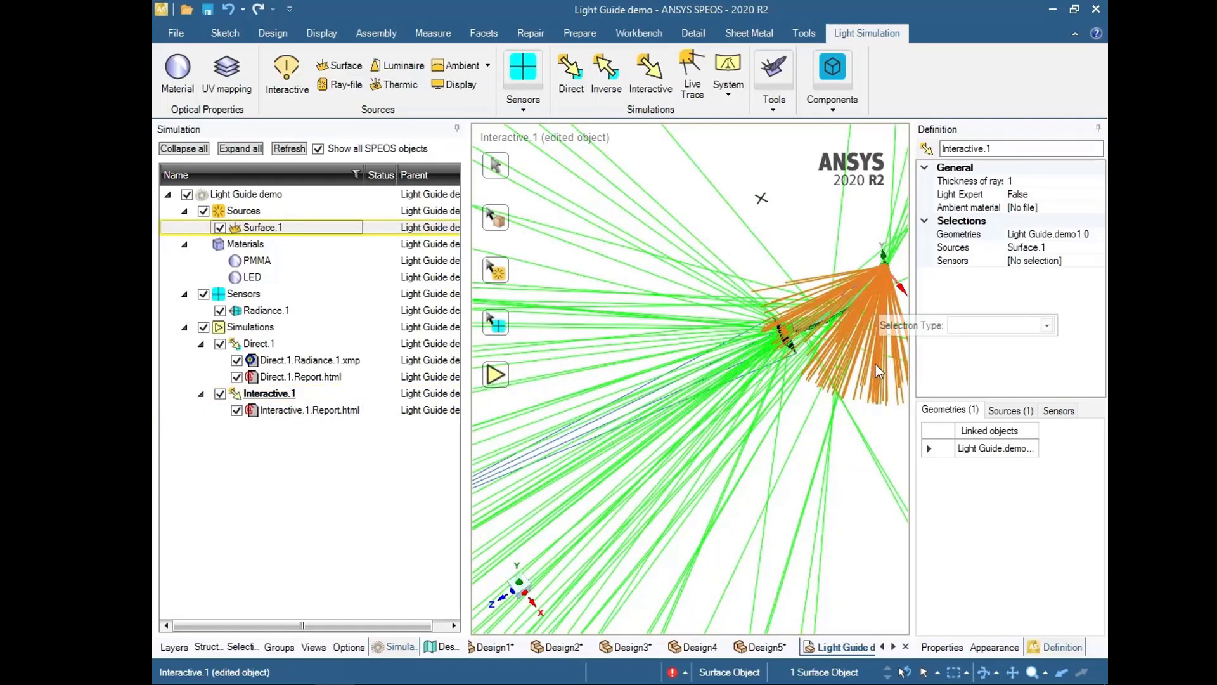
pyautogui.rightClick(868, 360)
pyautogui.click(891, 374)
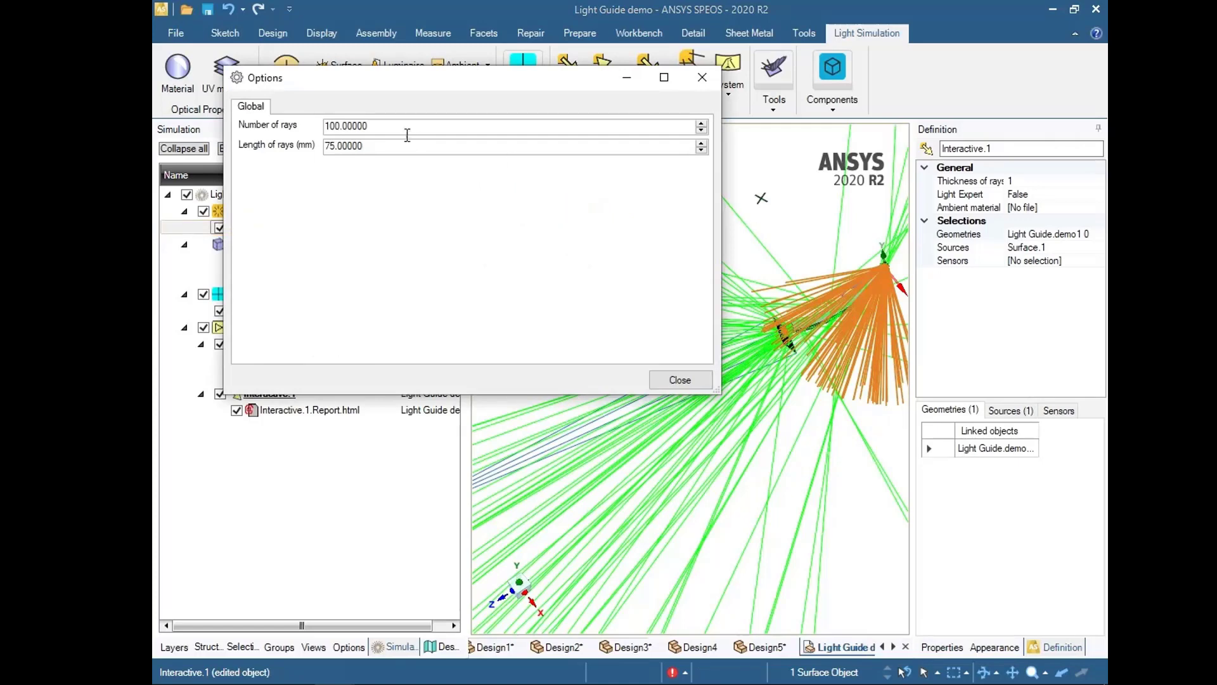
pyautogui.moveTo(390, 126); pyautogui.dragTo(274, 127)
pyautogui.write('3')
pyautogui.moveTo(375, 146); pyautogui.dragTo(302, 143)
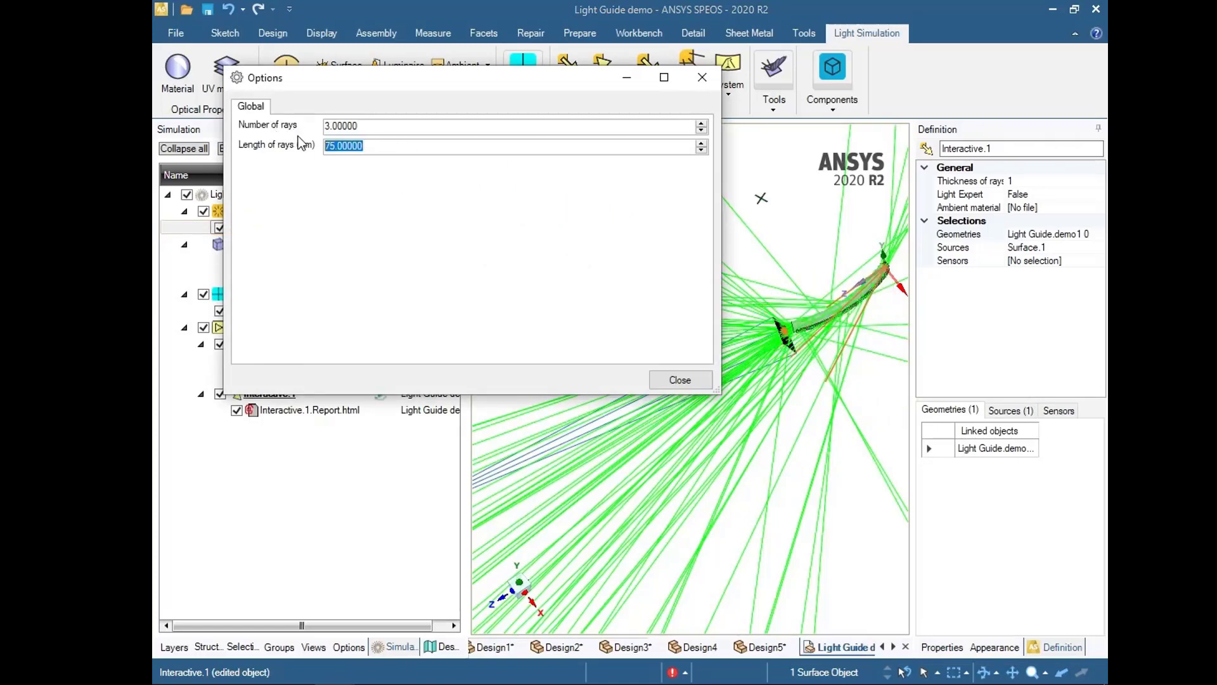
pyautogui.write('2')
pyautogui.moveTo(384, 147); pyautogui.dragTo(326, 150)
pyautogui.write('10')
pyautogui.click(682, 381)
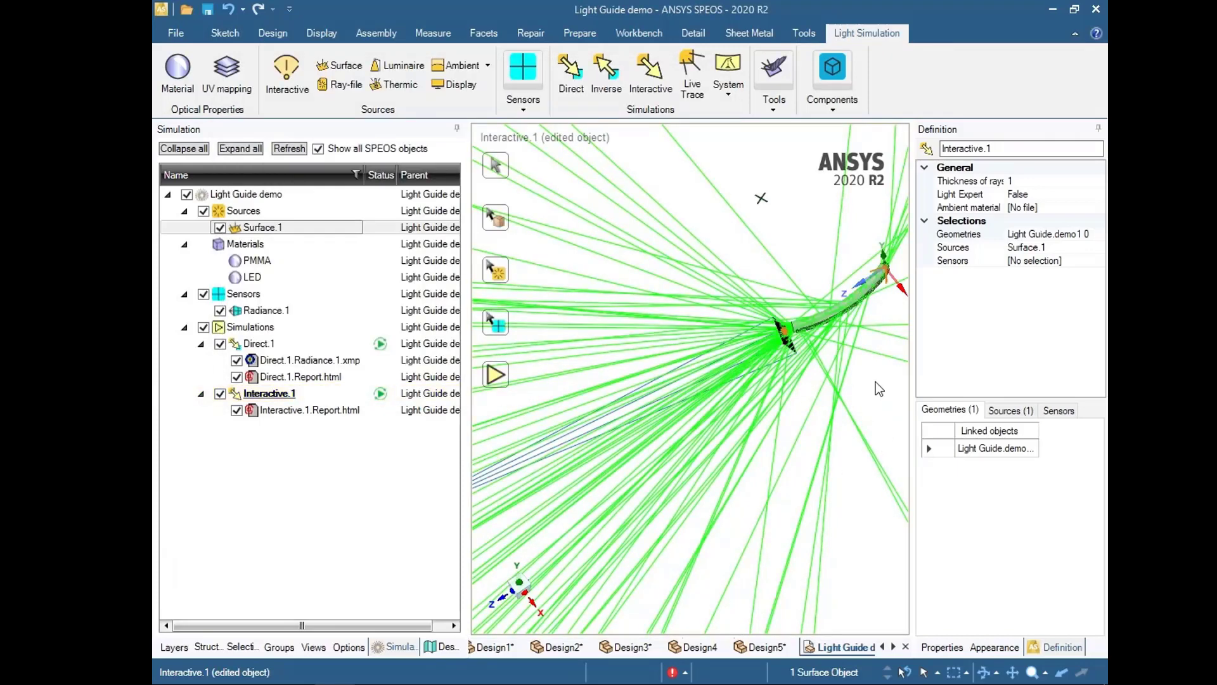
# Zoom in and centre the view on the light guide to examine the ray paths through it.
pyautogui.click(238, 32)
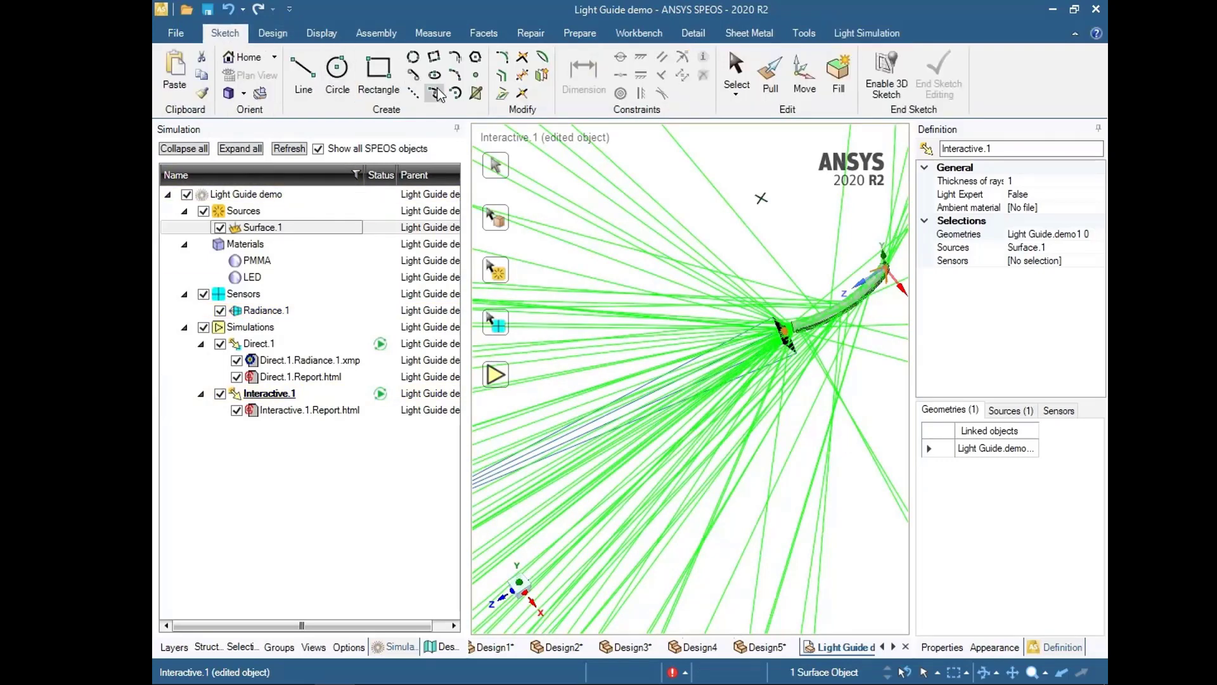
pyautogui.click(269, 33)
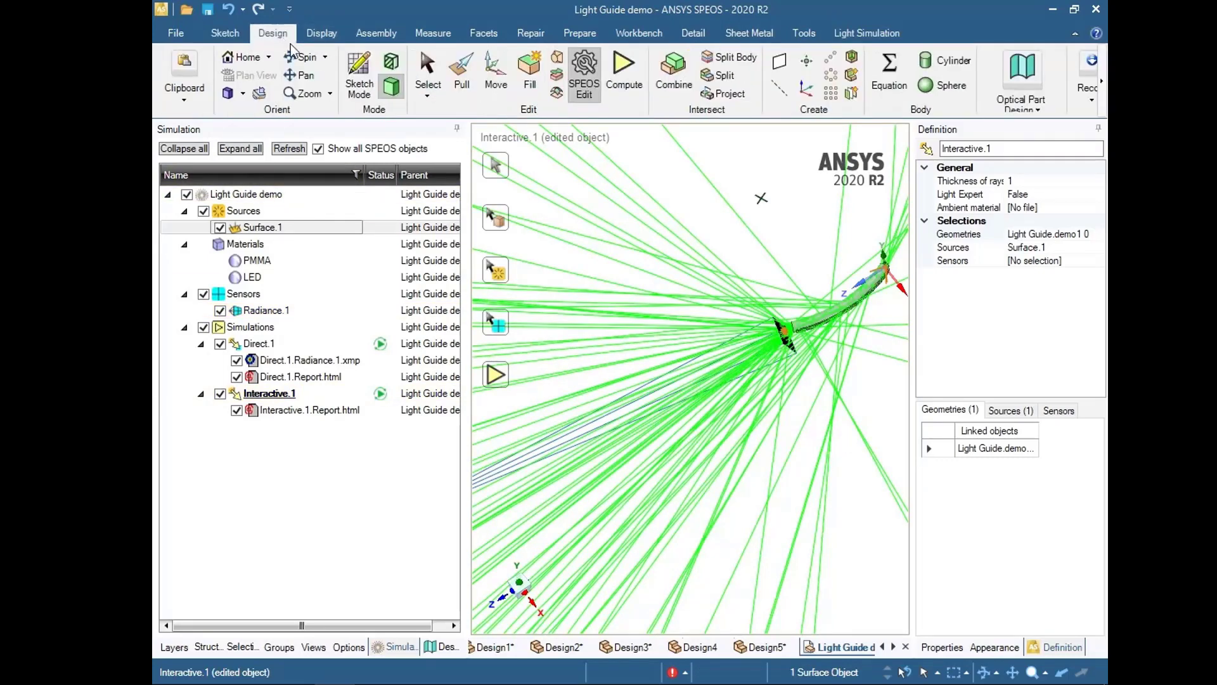
pyautogui.click(330, 94)
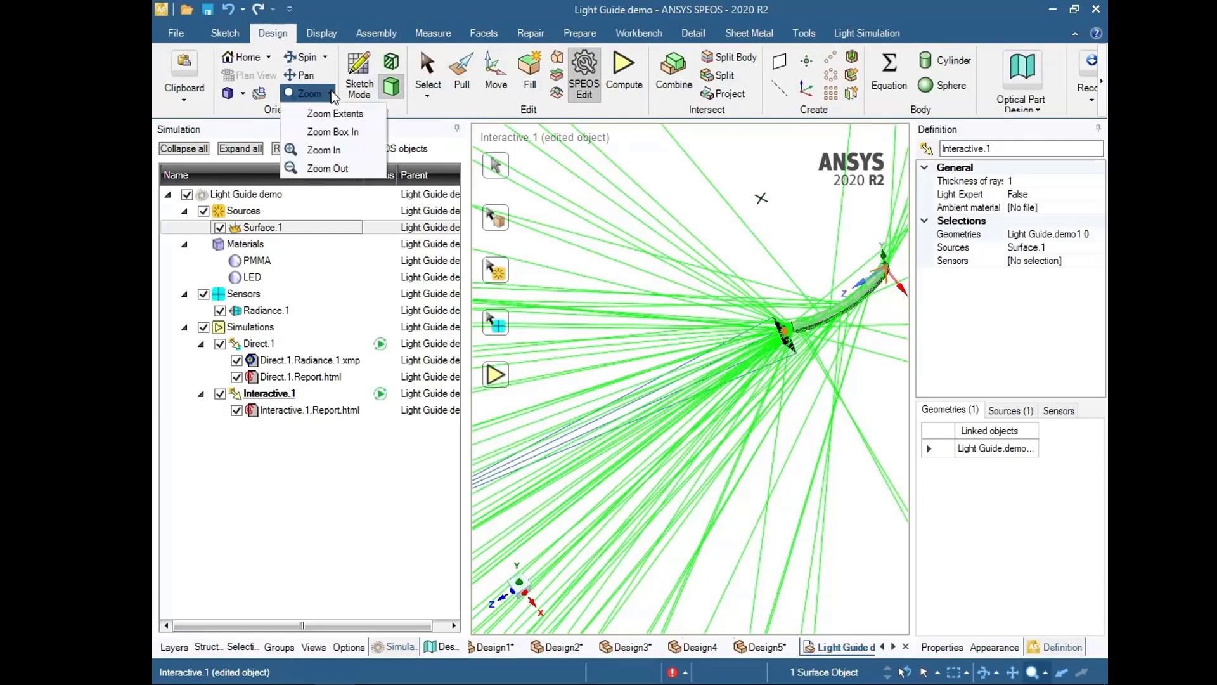
pyautogui.click(323, 149)
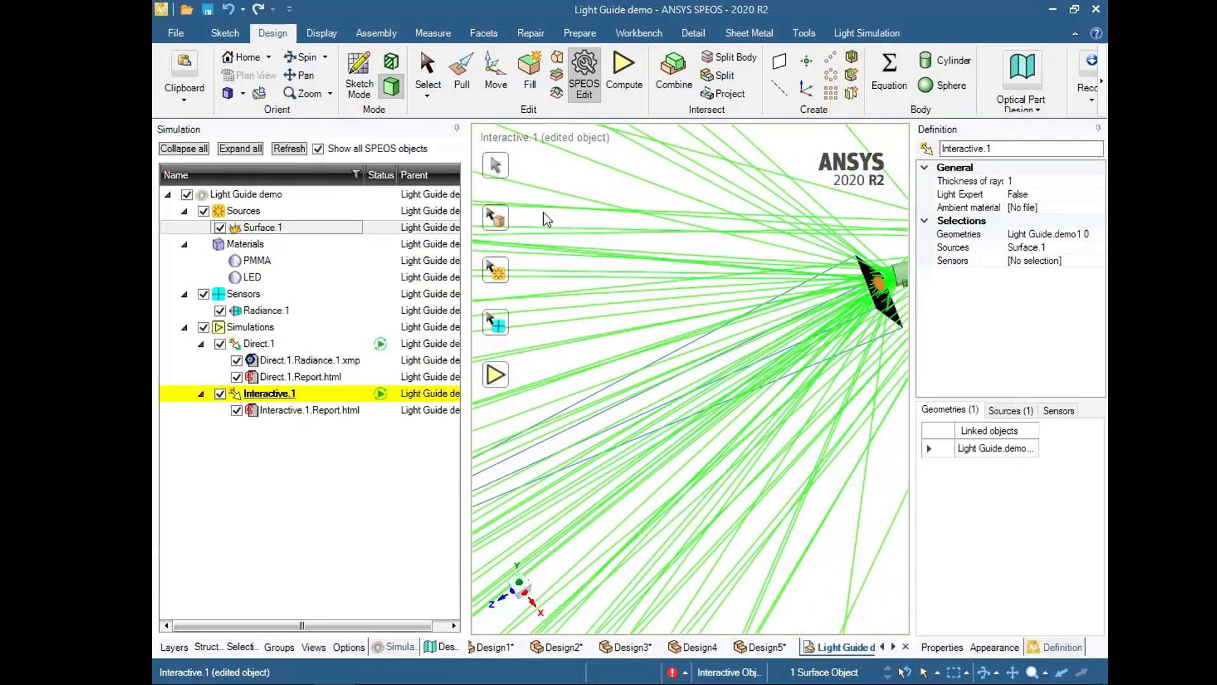
pyautogui.click(303, 77)
pyautogui.moveTo(788, 315); pyautogui.dragTo(729, 517)
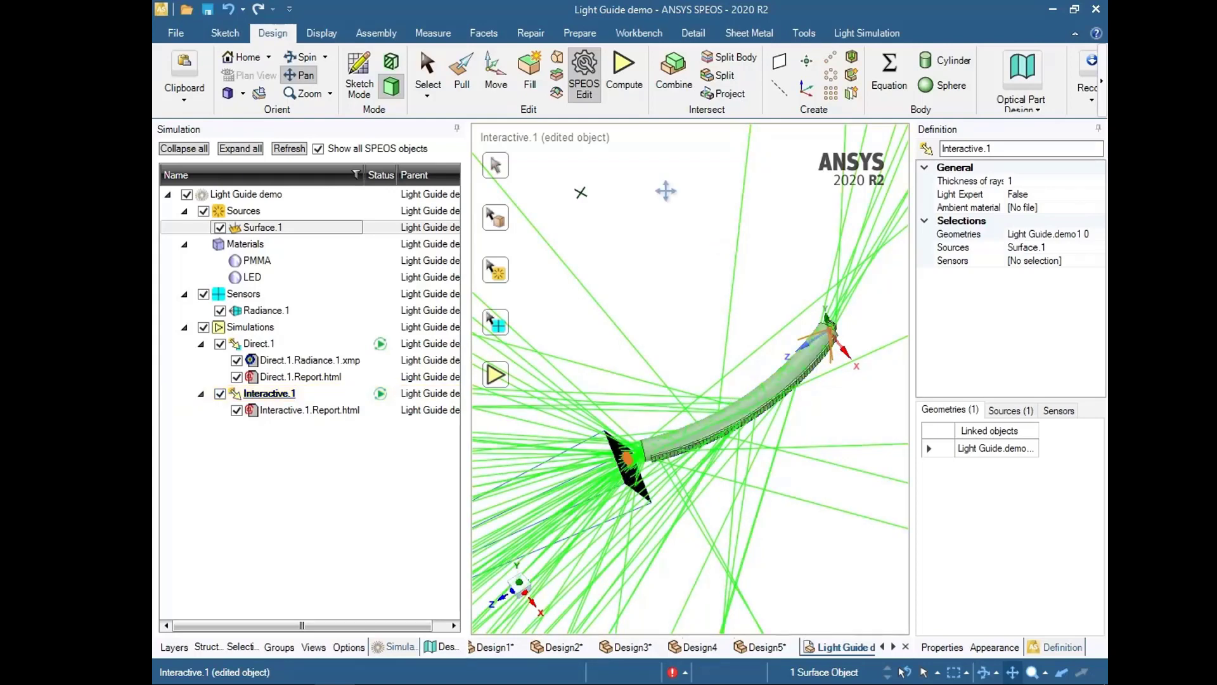
# Try to recolour the interactive simulation's ray display with an orange basic colour.
pyautogui.click(230, 42)
pyautogui.click(331, 36)
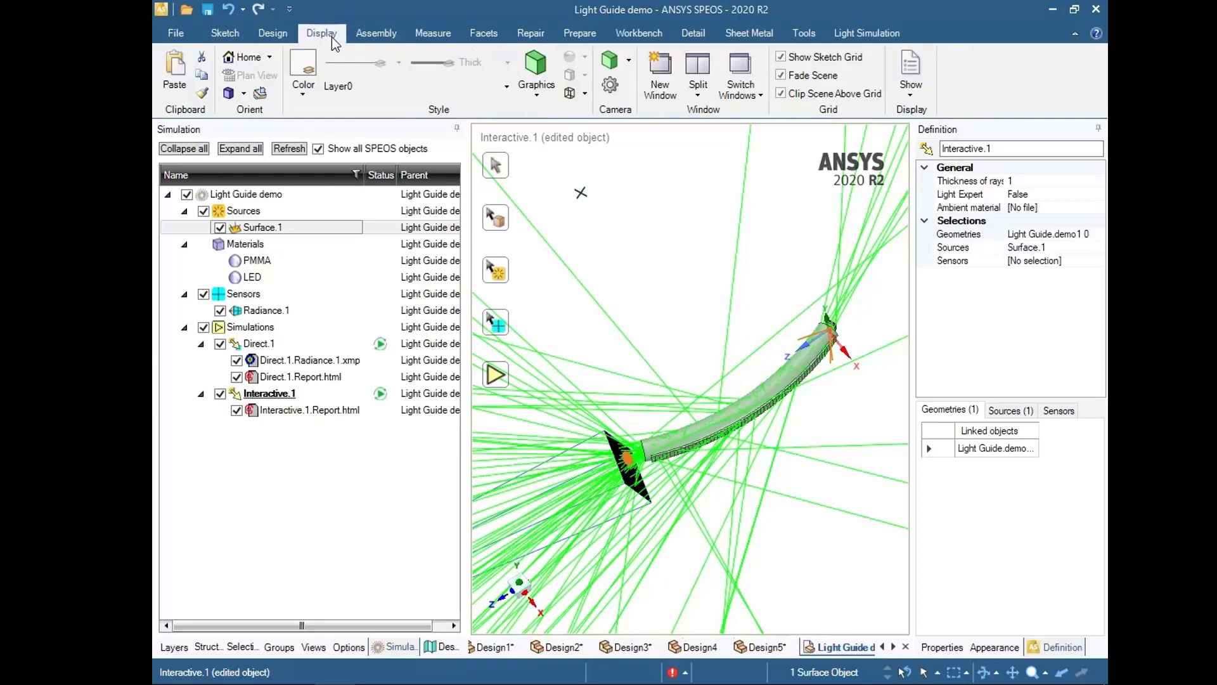
pyautogui.click(750, 397)
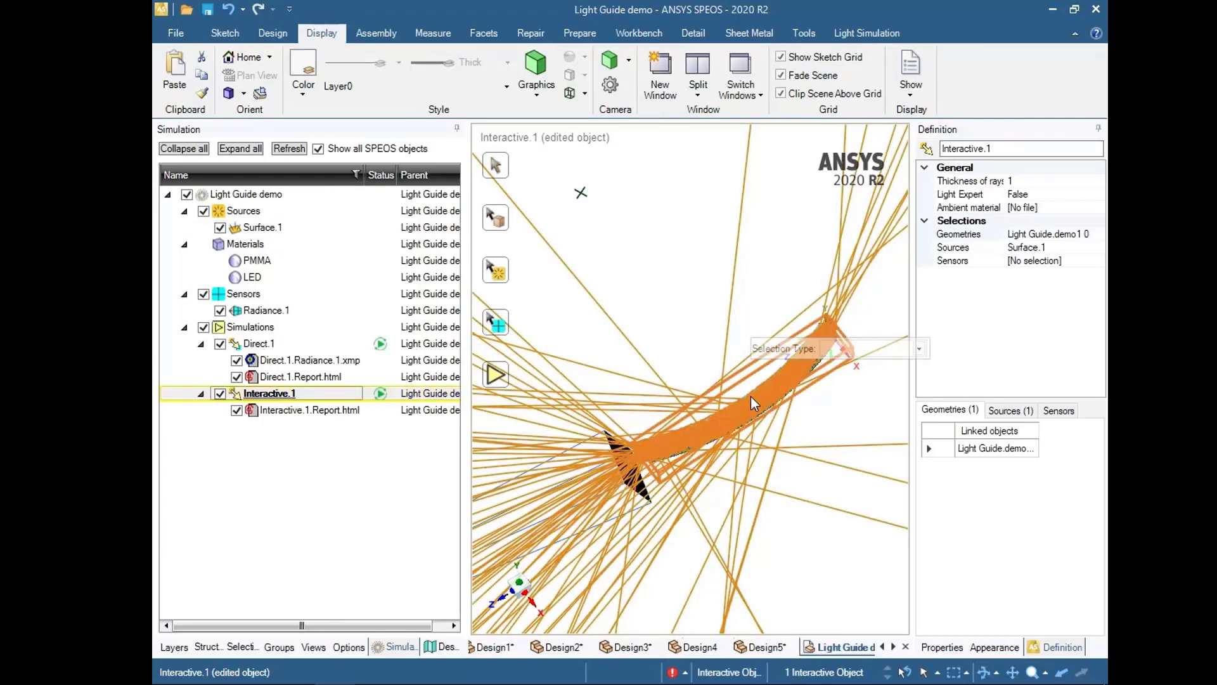
pyautogui.click(303, 93)
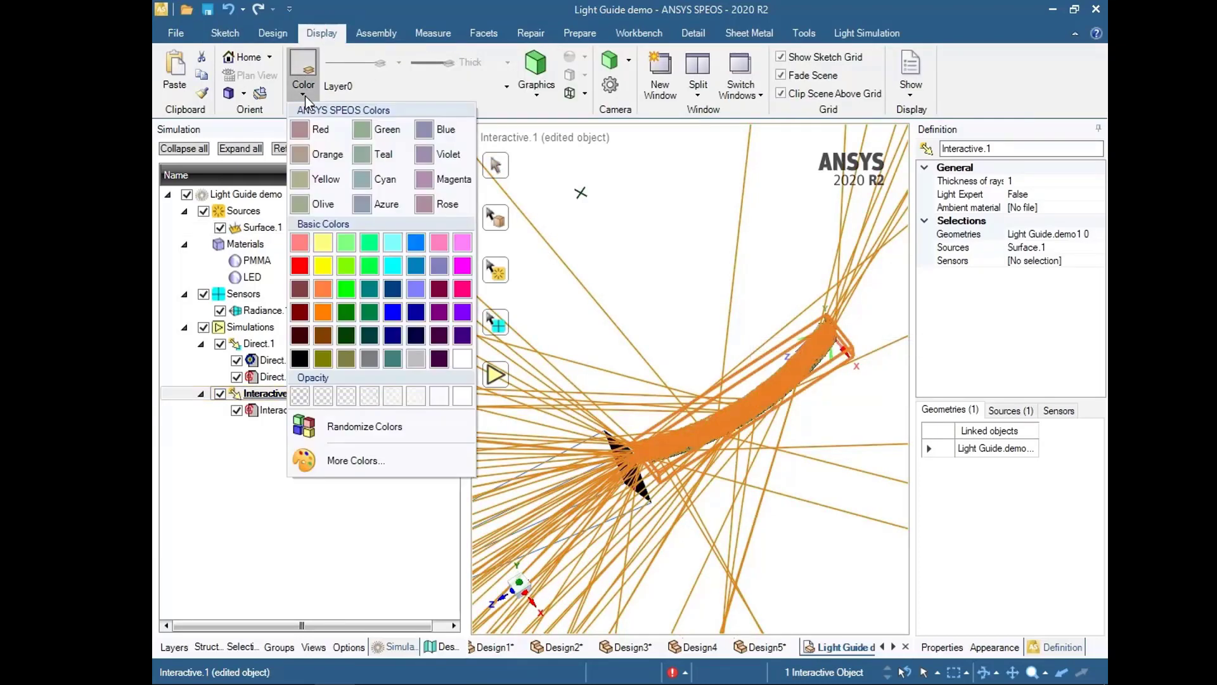
pyautogui.click(324, 295)
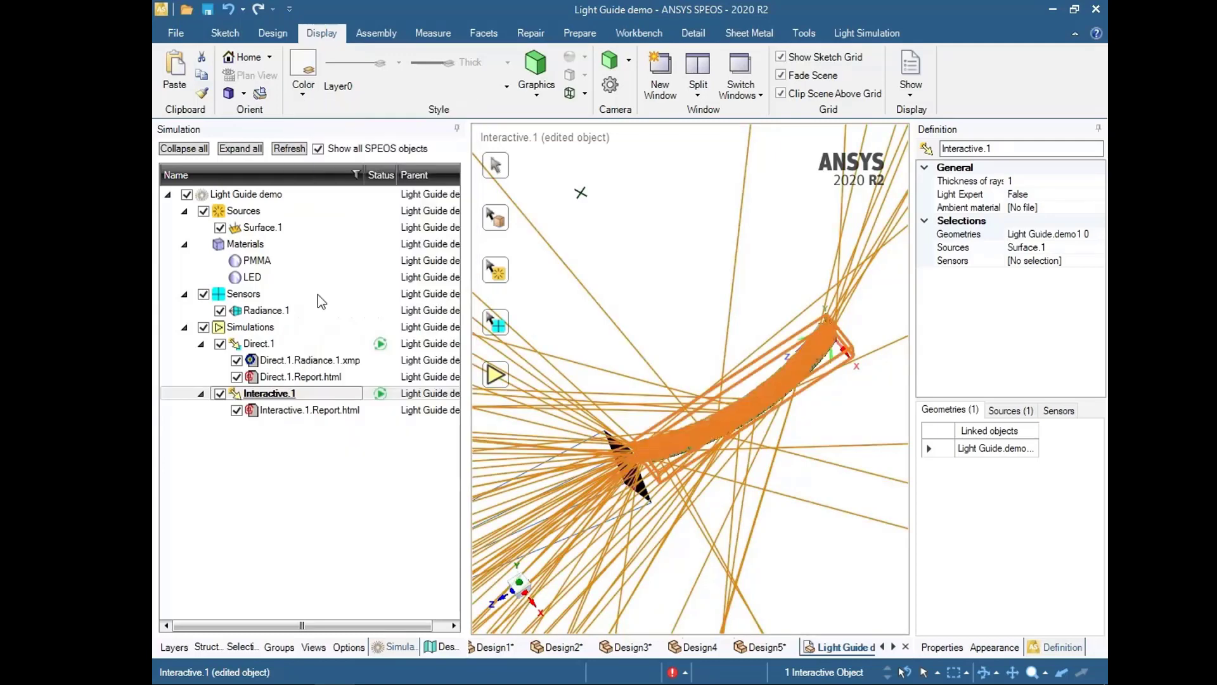
# Try to make the interactive simulation's ray display more transparent with the second-lowest opacity option.
pyautogui.click(304, 93)
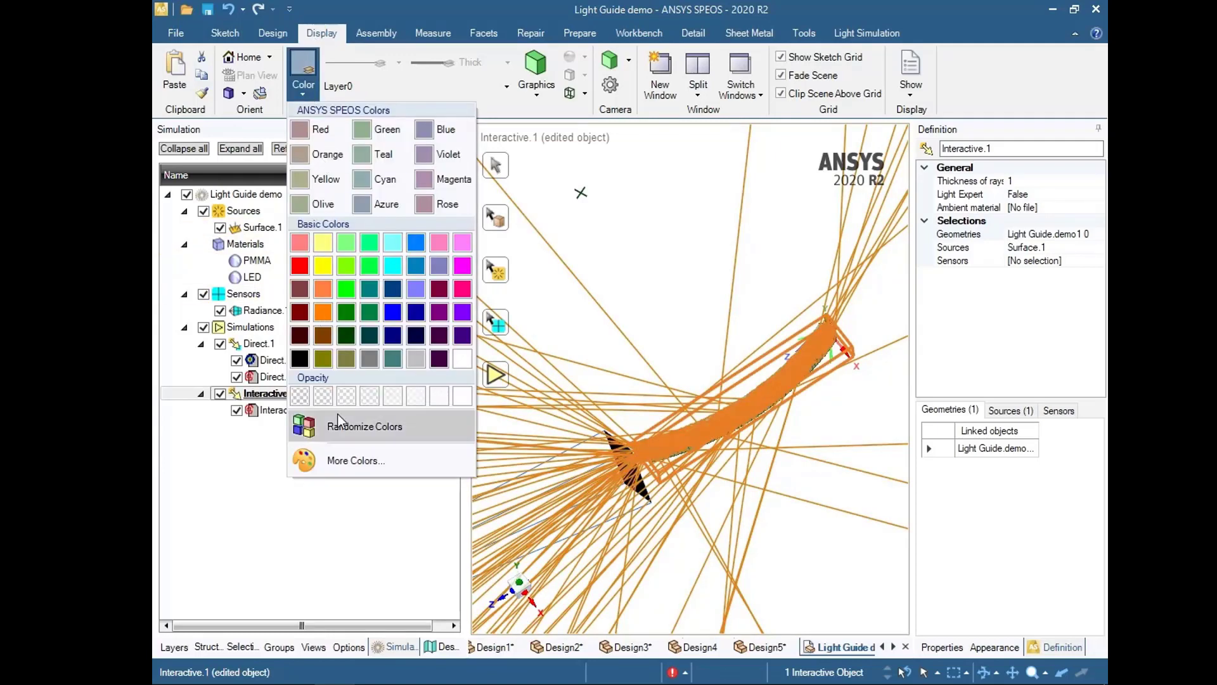
pyautogui.click(322, 395)
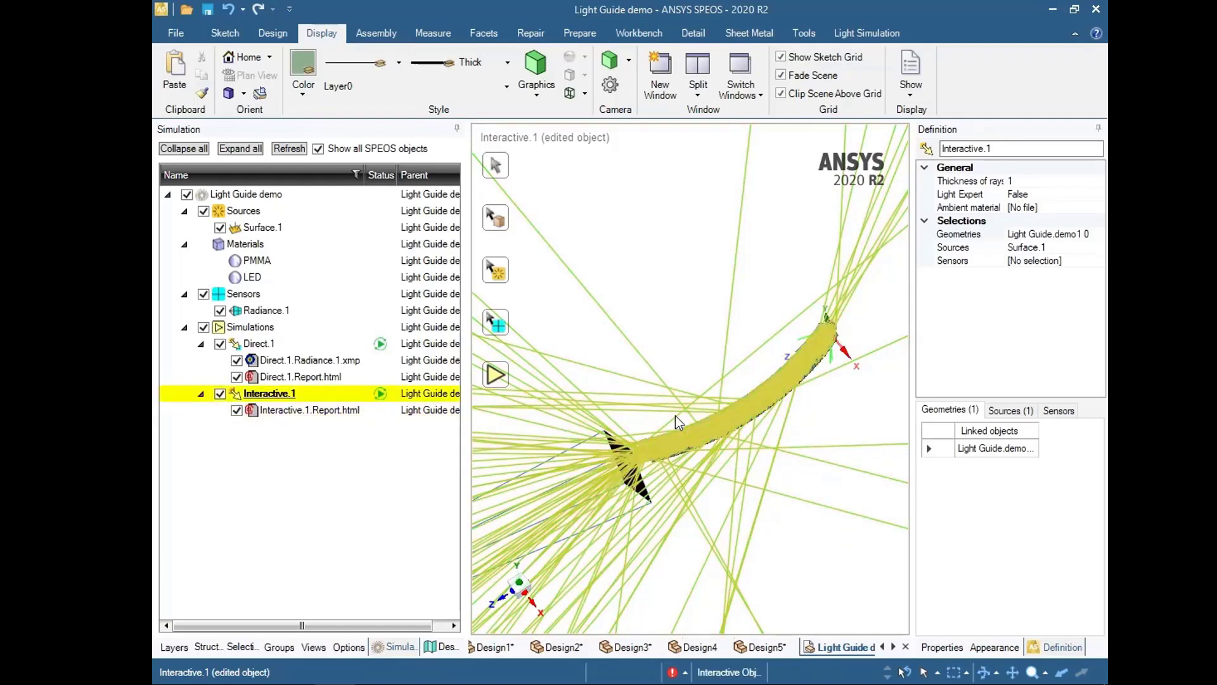
pyautogui.click(686, 439)
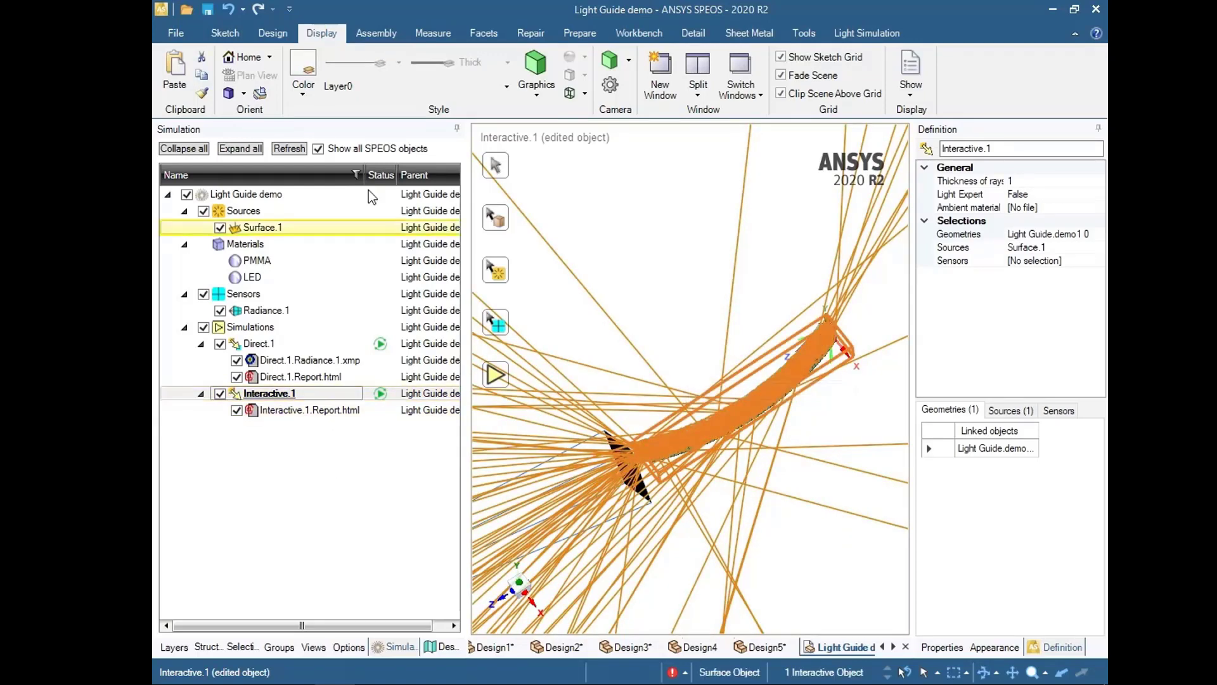
pyautogui.click(300, 96)
pyautogui.click(320, 397)
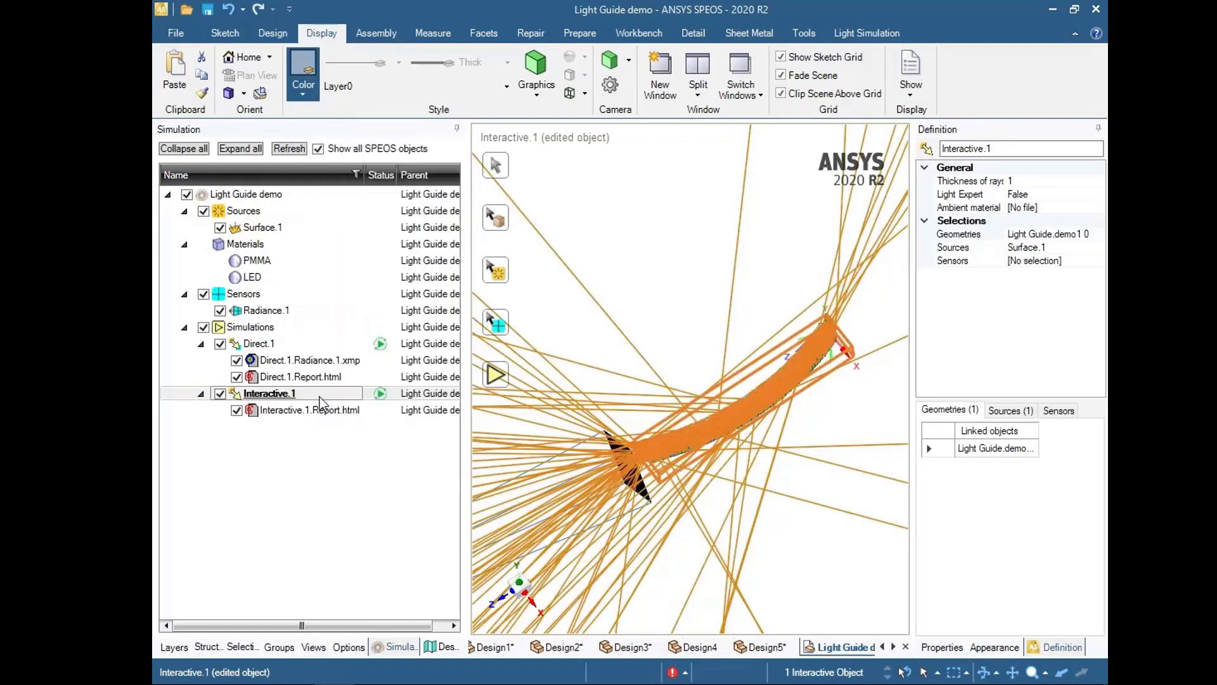
pyautogui.click(853, 540)
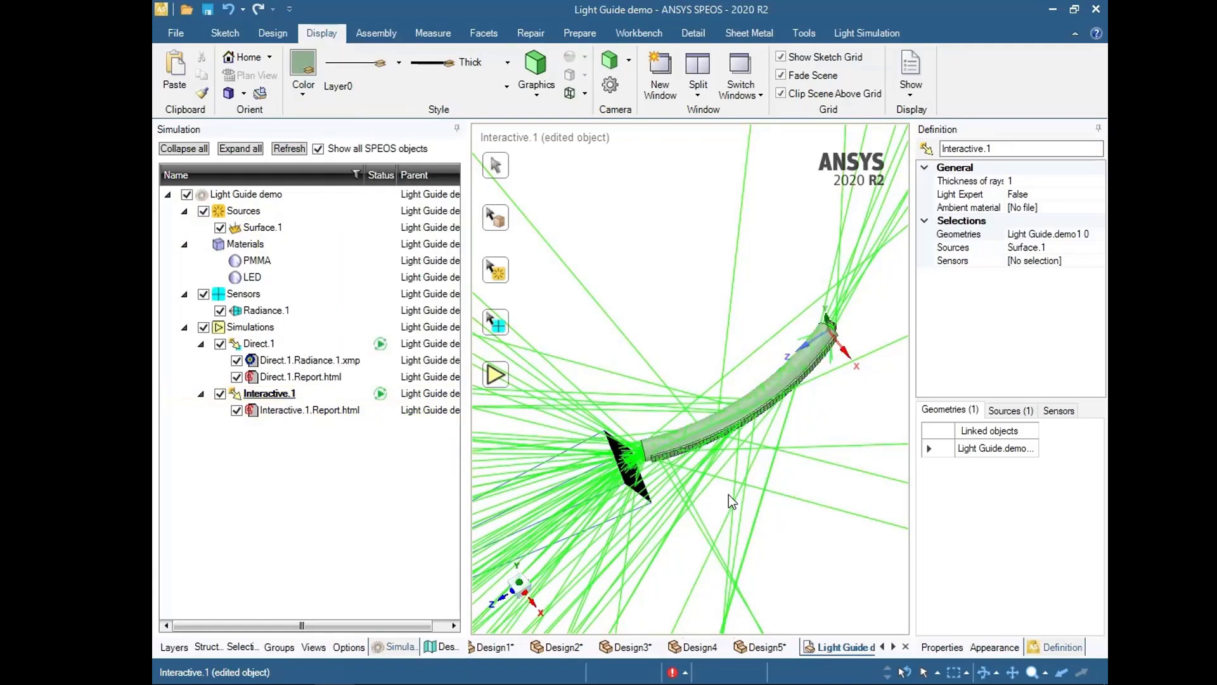
# Examine the ray paths at the source end and along the prisms of the light guide up close.
pyautogui.click(225, 33)
pyautogui.click(272, 33)
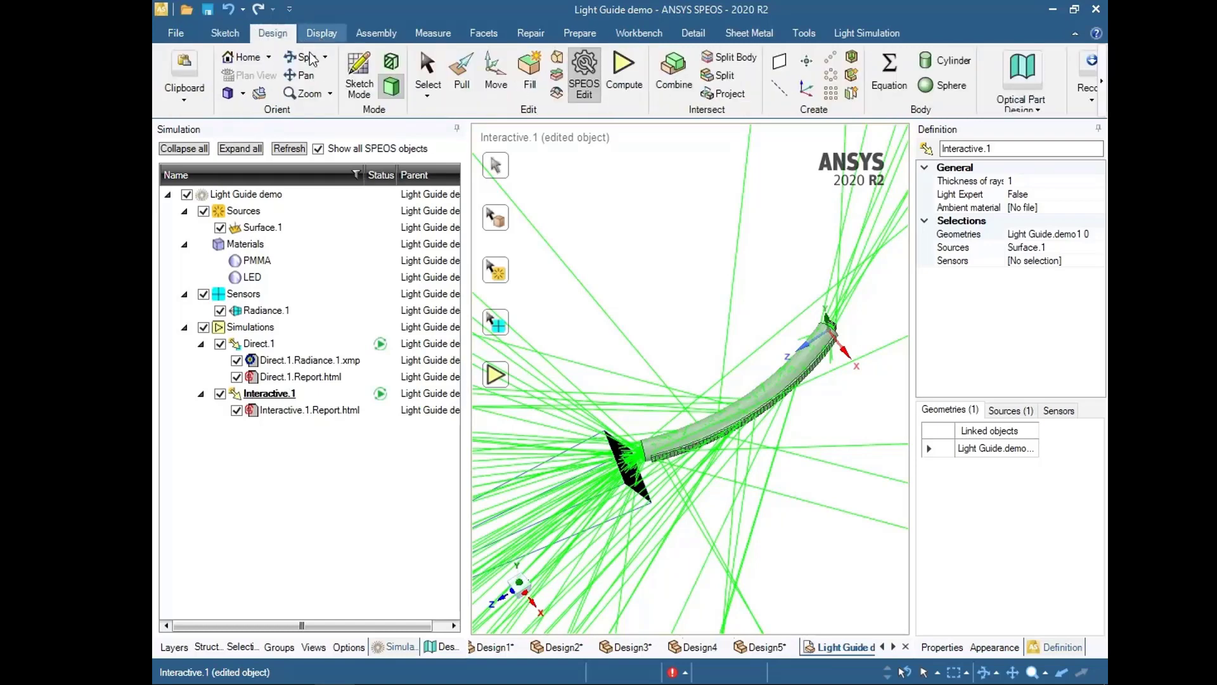
pyautogui.click(330, 95)
pyautogui.click(340, 160)
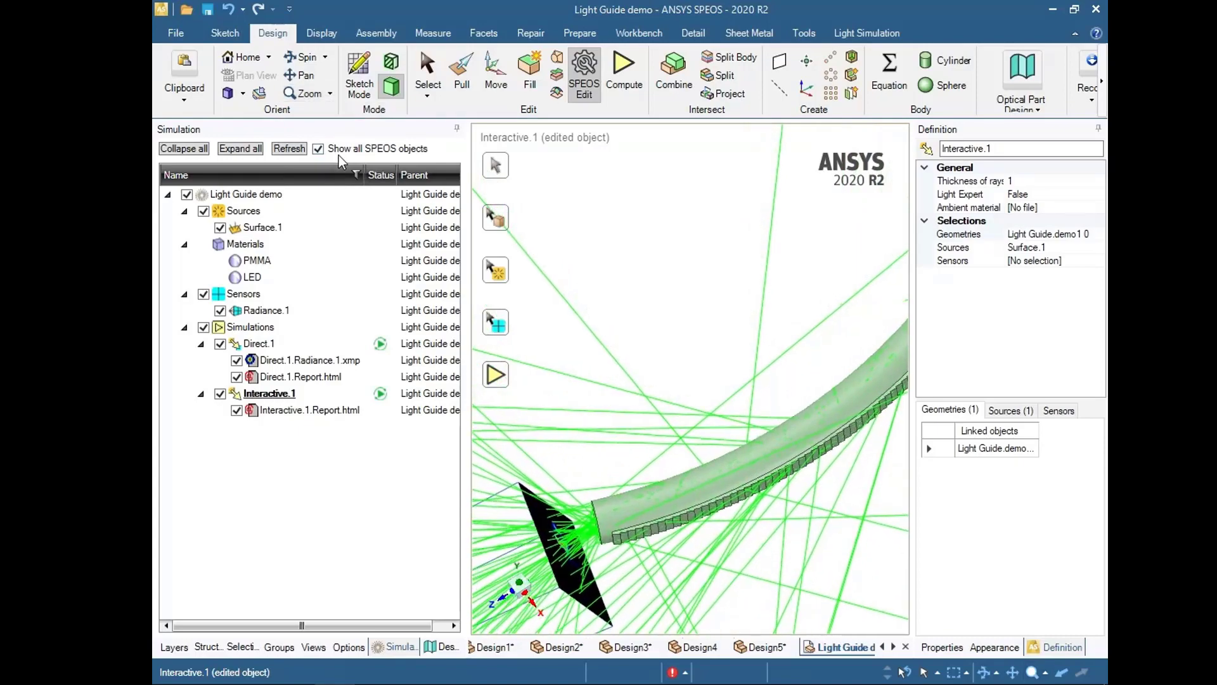
pyautogui.moveTo(584, 325)
pyautogui.mouseDown(button='middle')
pyautogui.moveTo(678, 431)
pyautogui.moveTo(677, 451)
pyautogui.mouseUp(button='middle')
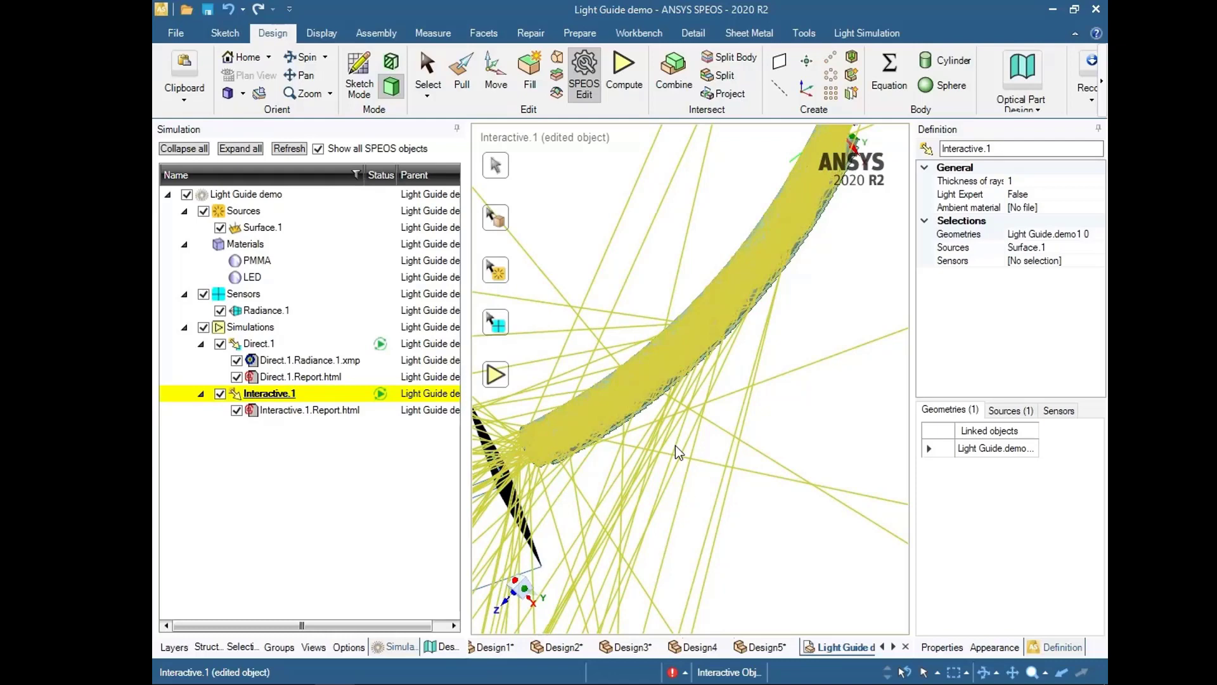
# Set the interactive simulation's meshing sag value to 499 and review its propagation options.
pyautogui.click(286, 398)
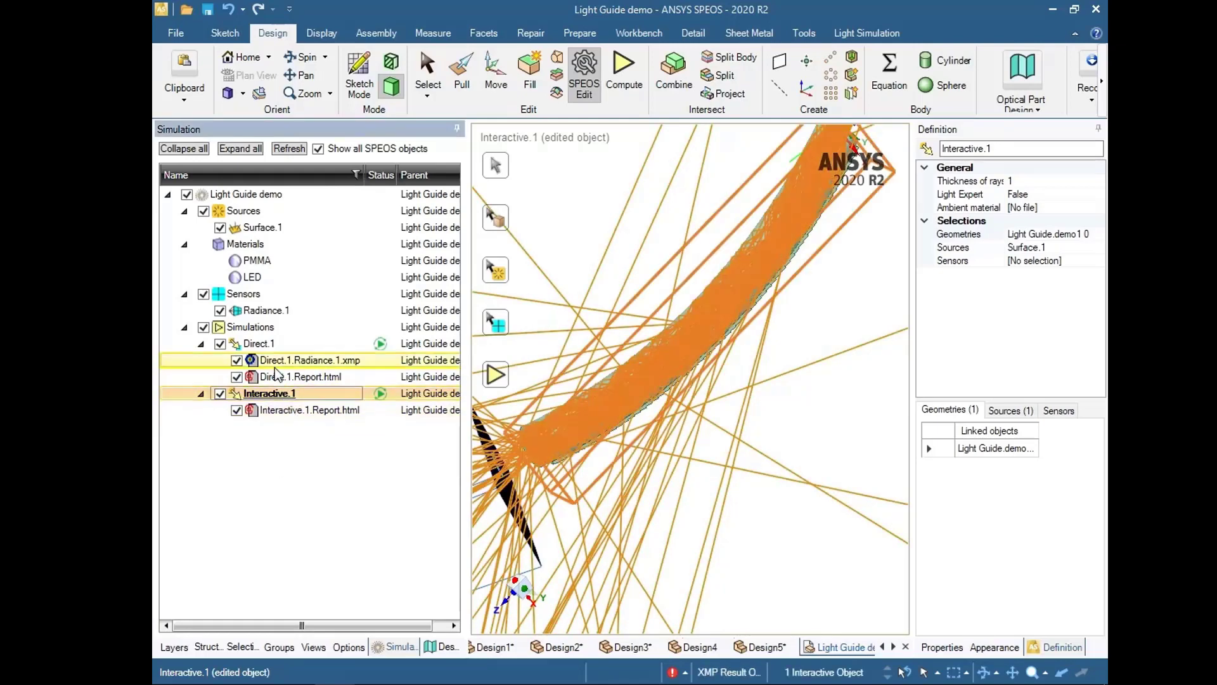
pyautogui.click(574, 493)
pyautogui.rightClick(574, 493)
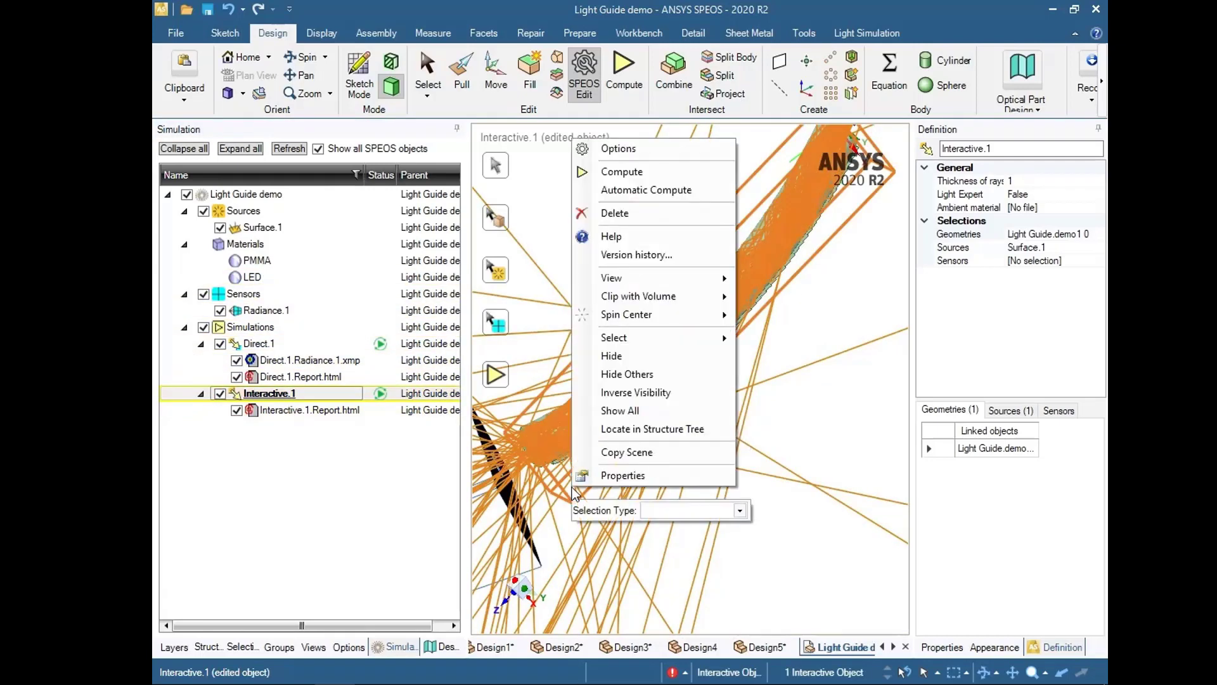
pyautogui.click(640, 149)
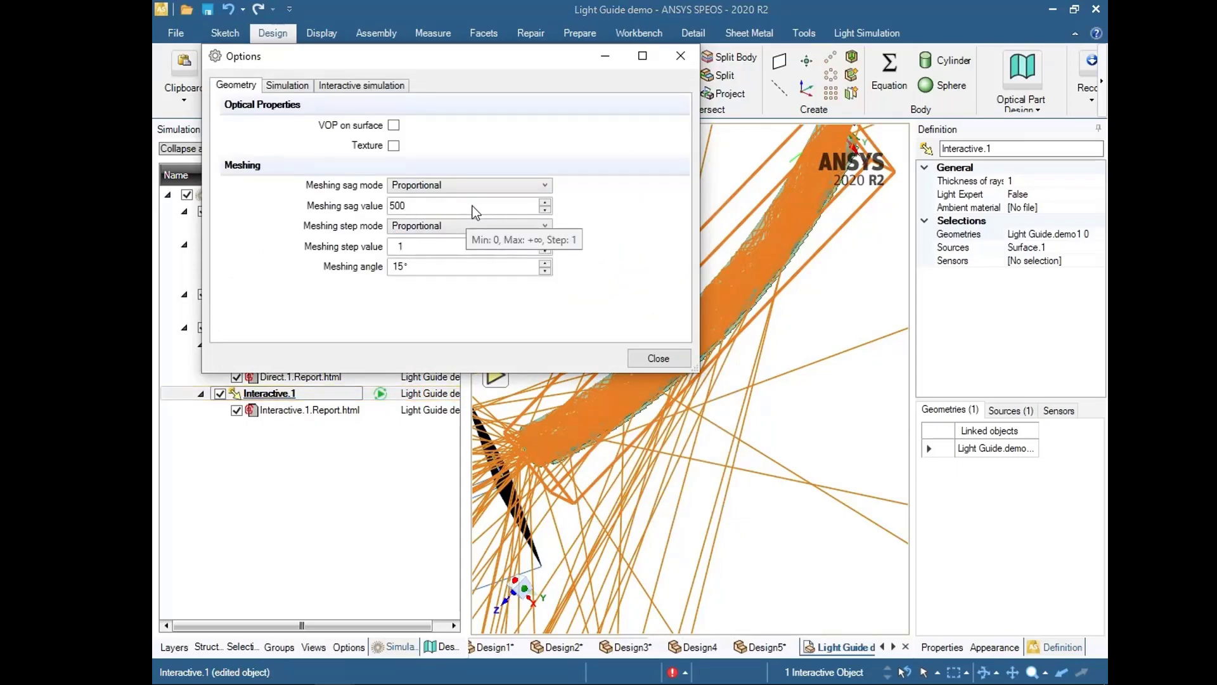
pyautogui.click(545, 210)
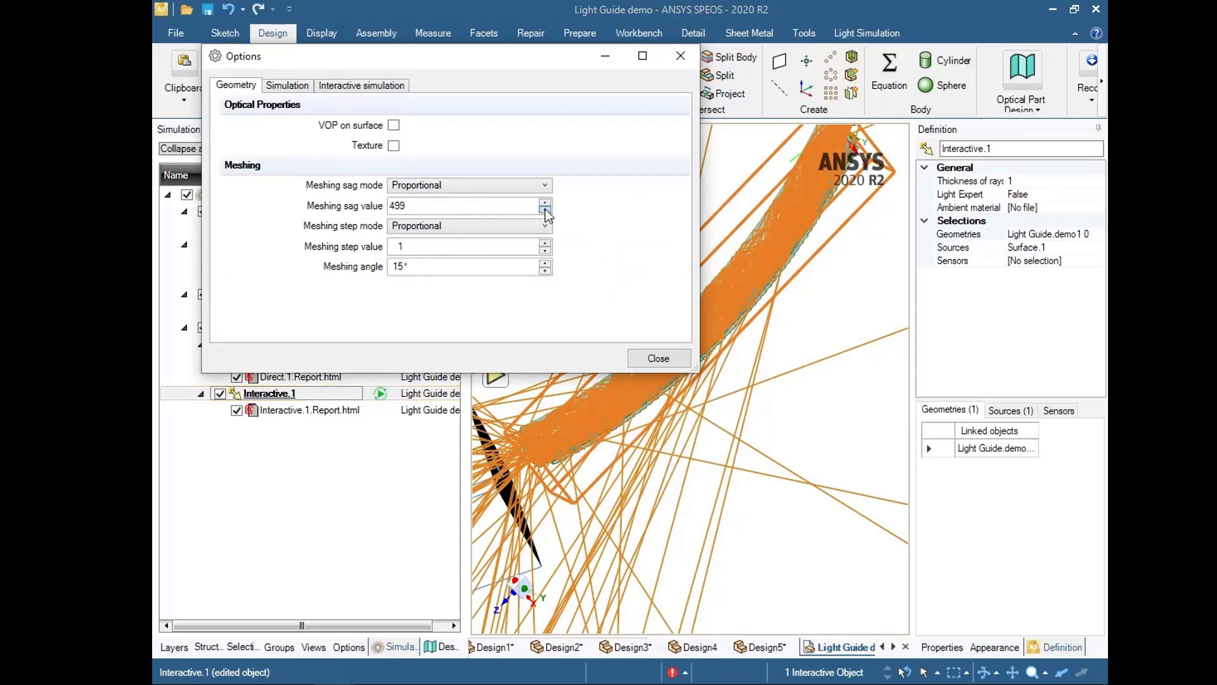
pyautogui.click(287, 87)
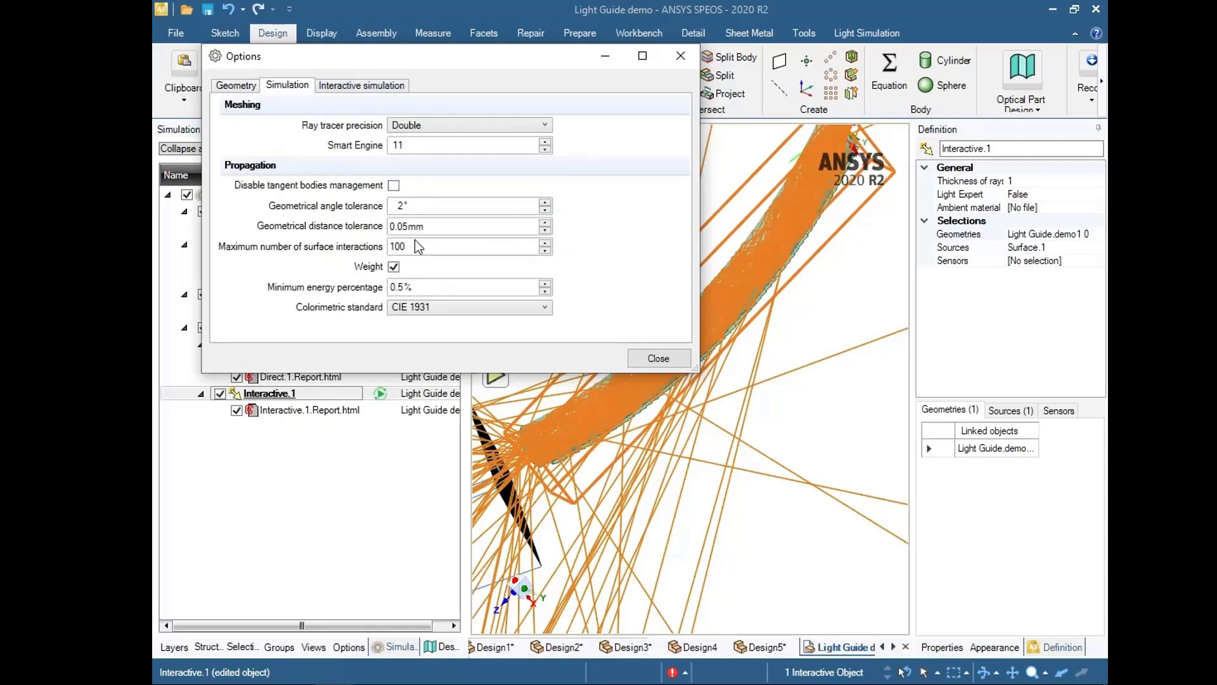
pyautogui.click(680, 56)
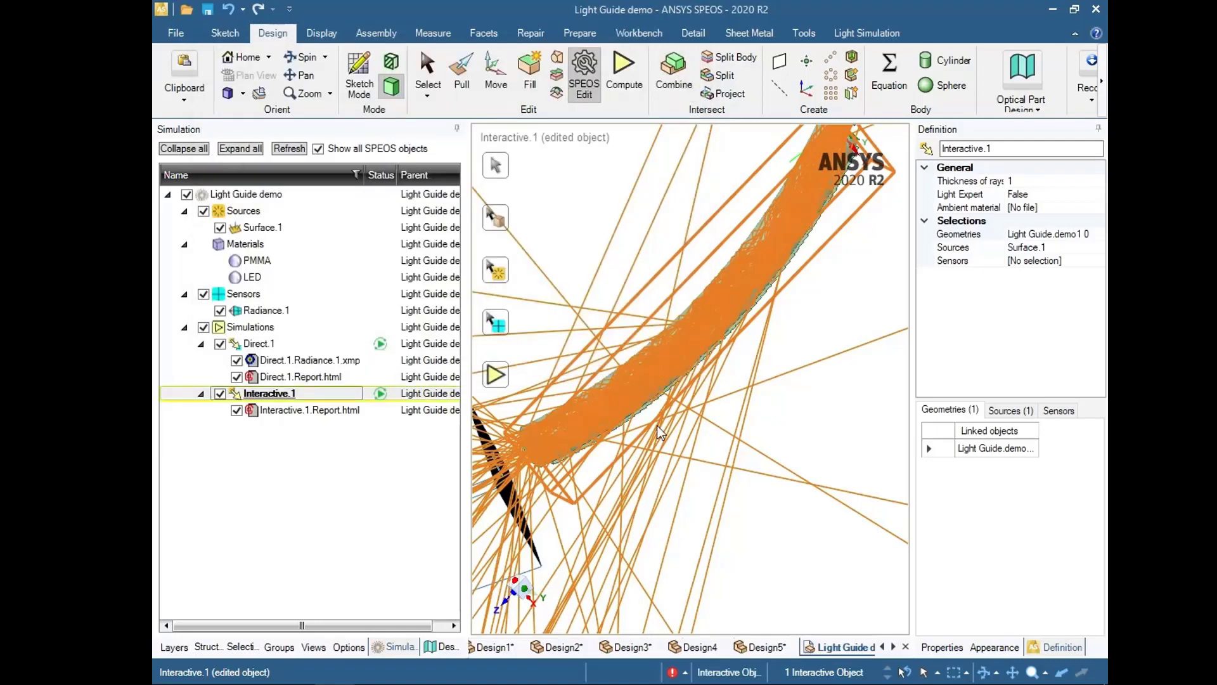
# Inspect the rays entering and leaving the curved light guide from several viewing angles.
pyautogui.moveTo(728, 486)
pyautogui.mouseDown(button='middle')
pyautogui.moveTo(701, 438)
pyautogui.moveTo(681, 484)
pyautogui.moveTo(691, 599)
pyautogui.moveTo(850, 573)
pyautogui.moveTo(806, 409)
pyautogui.moveTo(1078, 390)
pyautogui.moveTo(1027, 361)
pyautogui.moveTo(918, 260)
pyautogui.moveTo(713, 385)
pyautogui.moveTo(680, 425)
pyautogui.moveTo(636, 428)
pyautogui.moveTo(702, 457)
pyautogui.moveTo(769, 465)
pyautogui.mouseUp(button='middle')
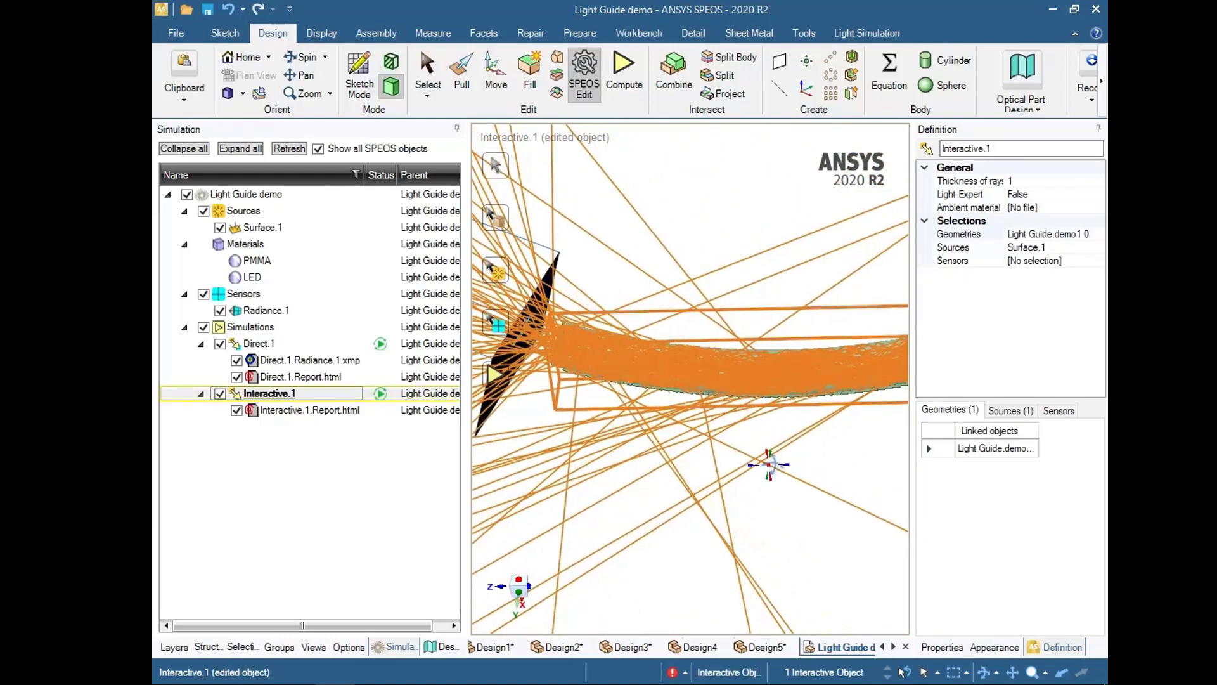
pyautogui.moveTo(785, 333); pyautogui.dragTo(710, 385, button='middle')
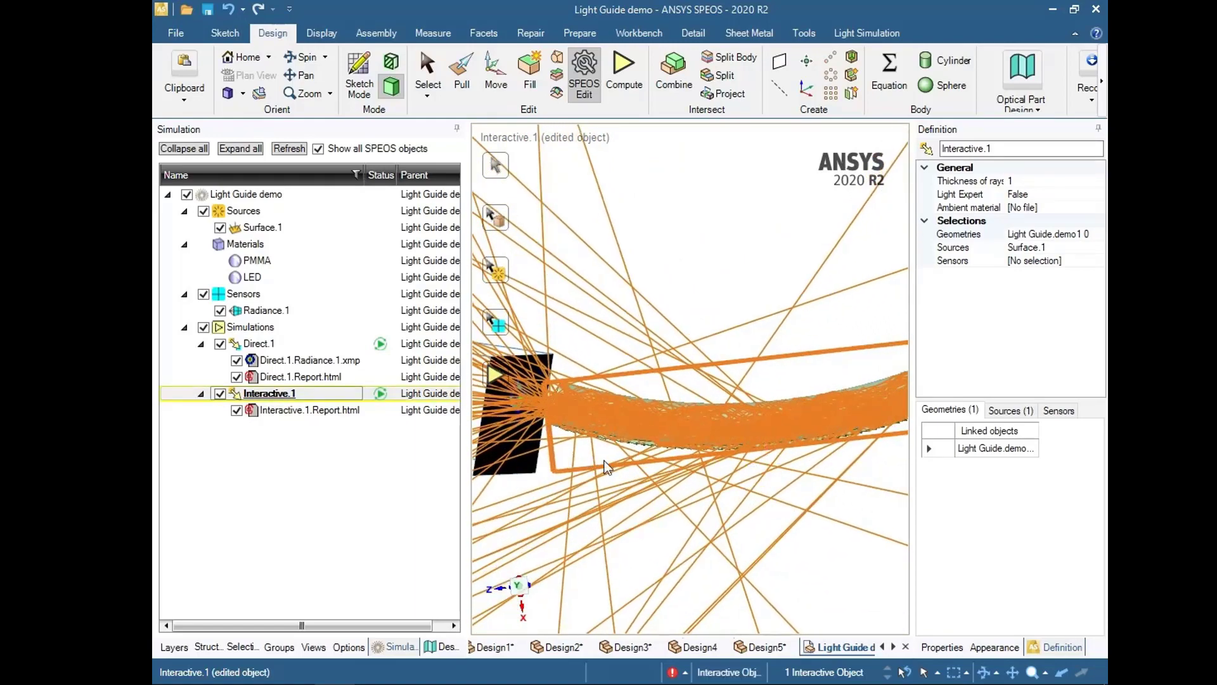
pyautogui.moveTo(554, 471); pyautogui.dragTo(613, 476, button='middle')
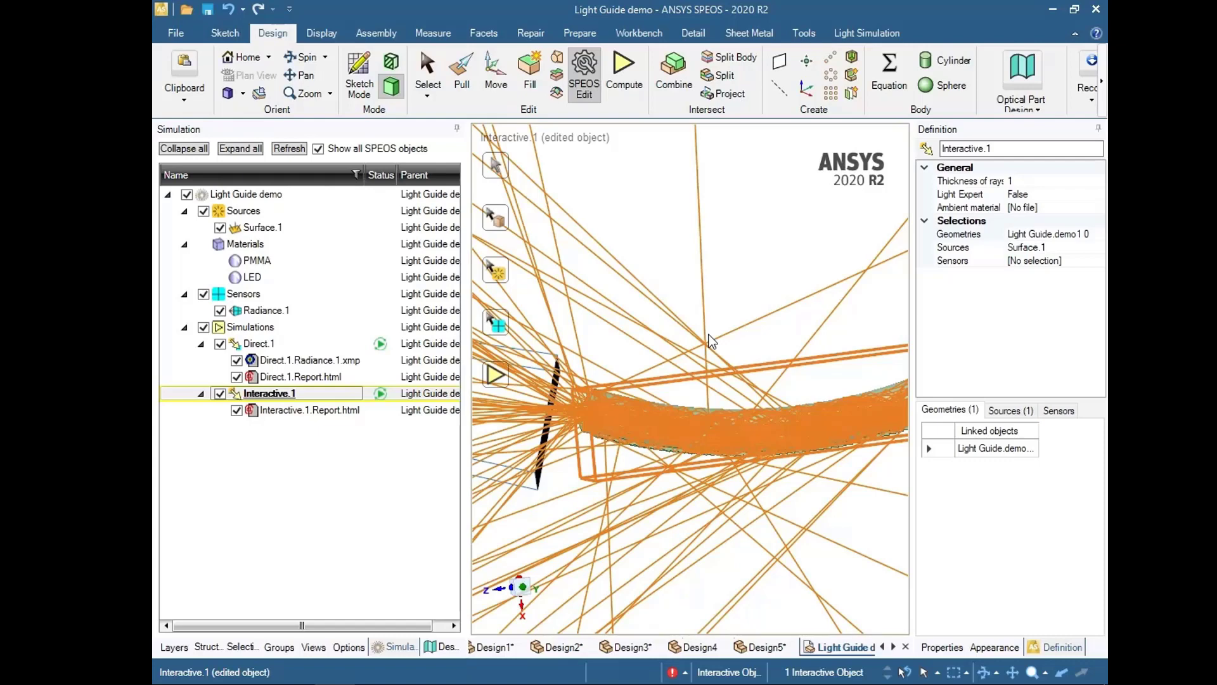
pyautogui.moveTo(617, 348); pyautogui.dragTo(624, 341, button='middle')
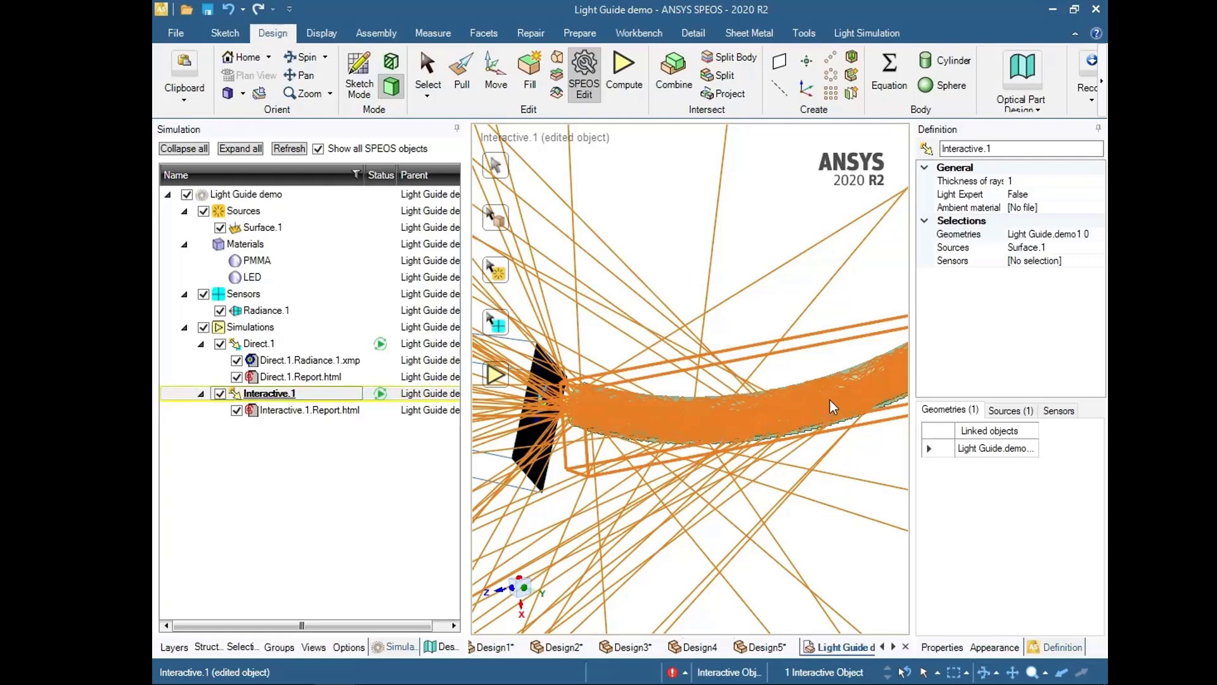
pyautogui.moveTo(668, 308); pyautogui.dragTo(692, 321, button='middle')
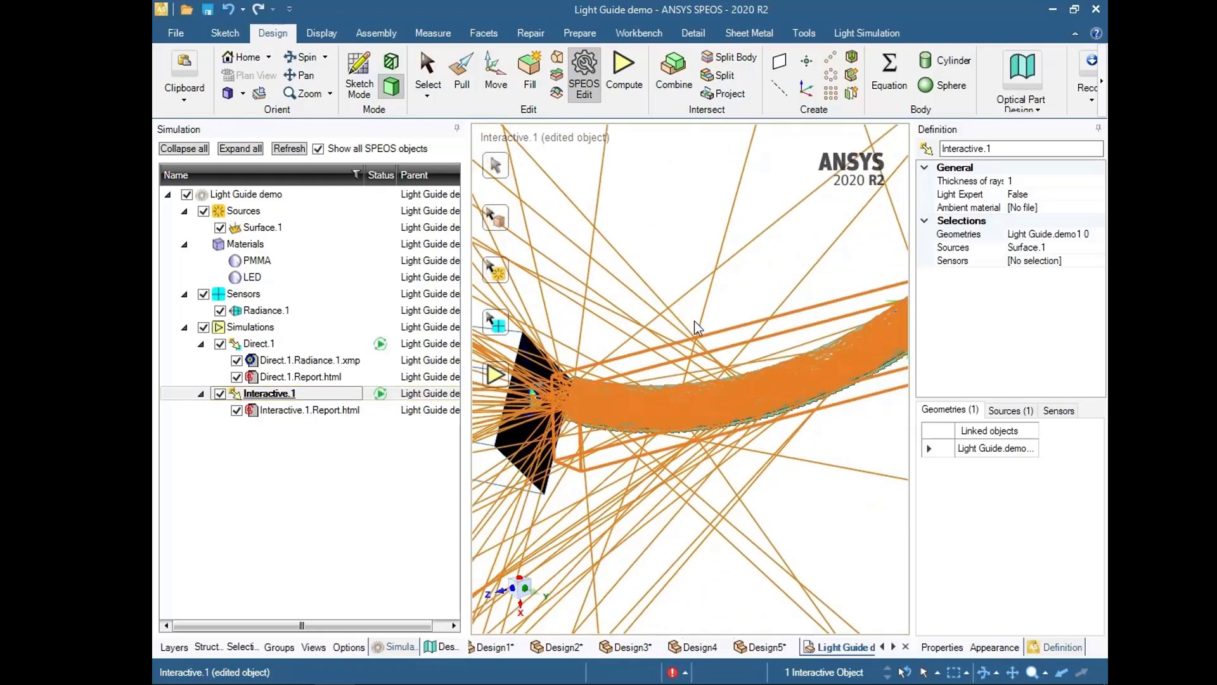